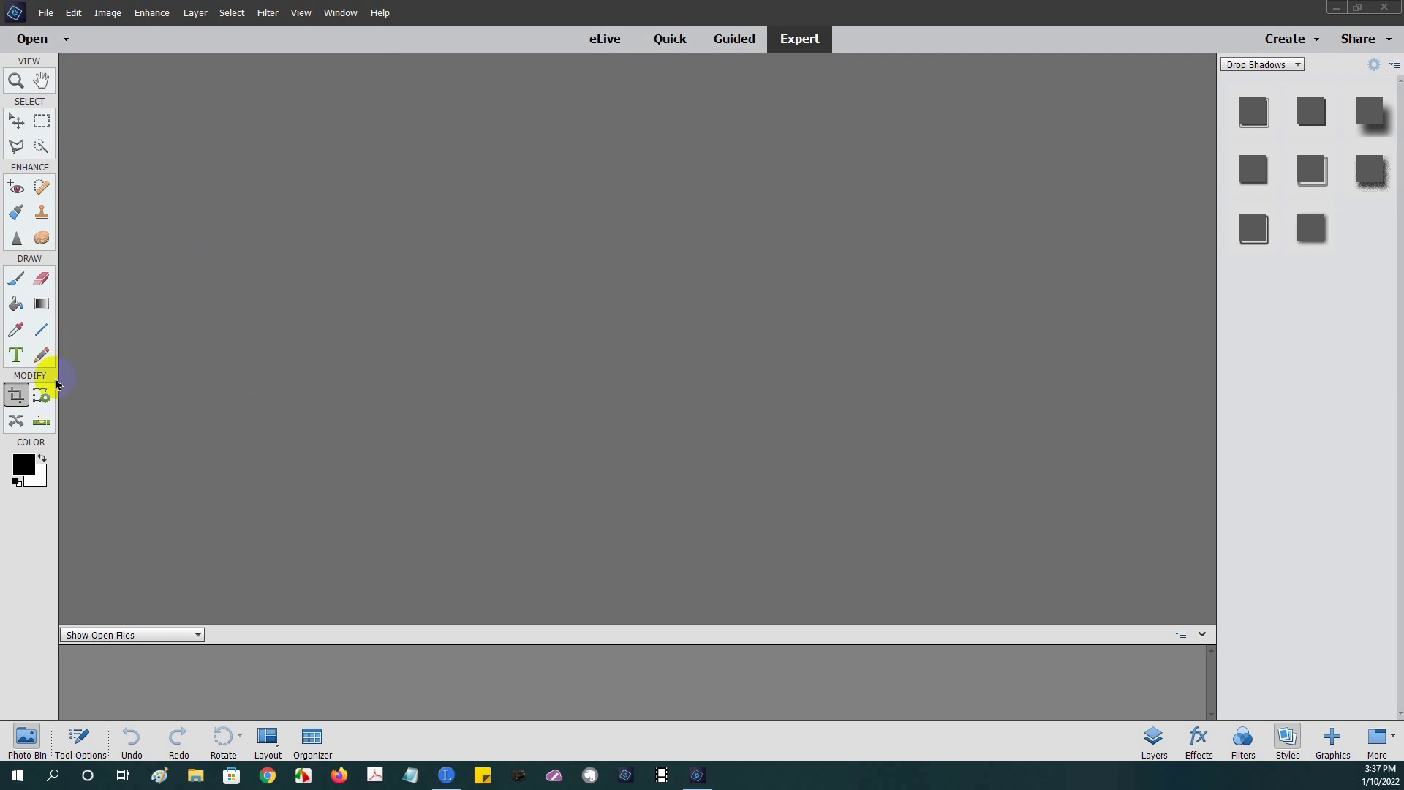
- Create an 11 × 8.5 inch landscape blank file at 300 ppi with a transparent background
click(34, 393)
click(47, 24)
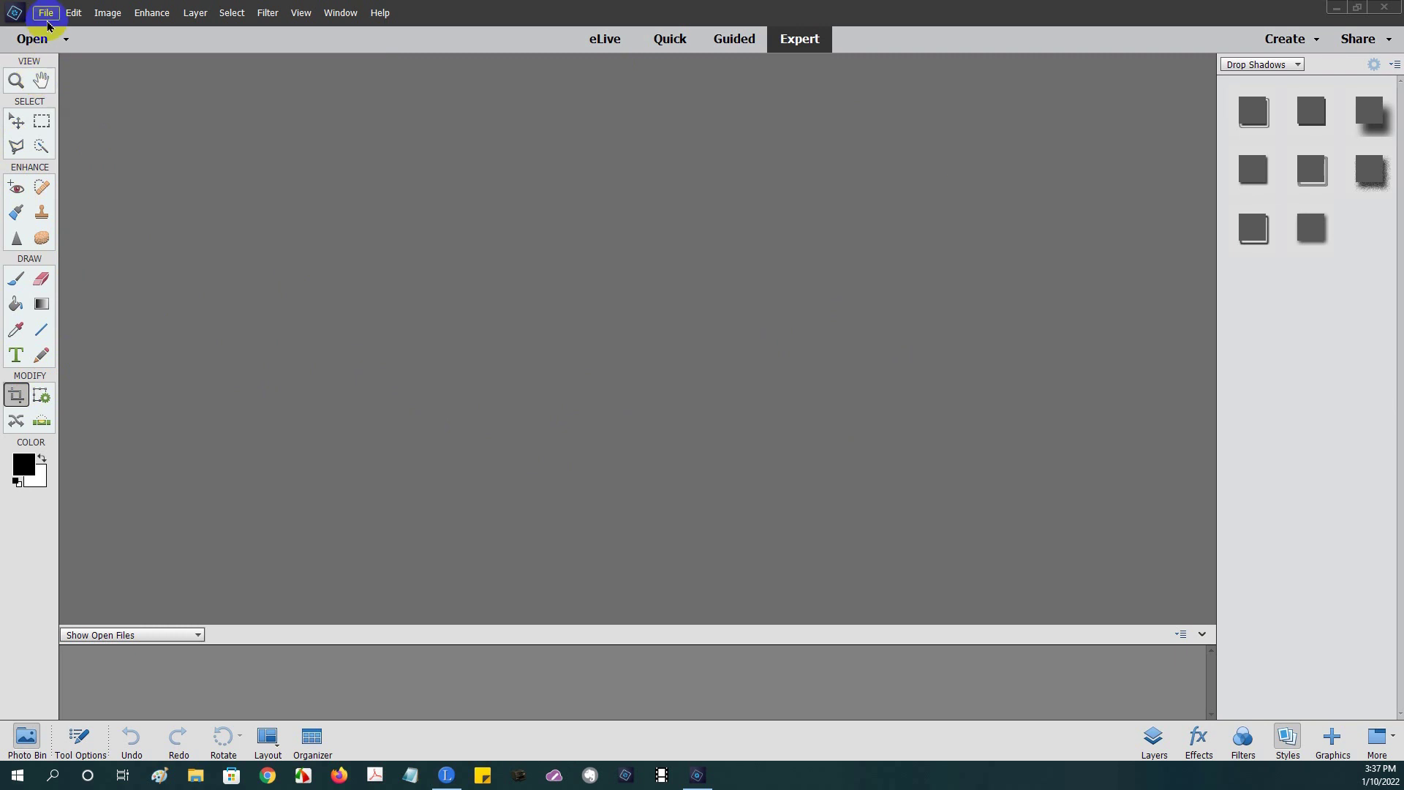
click(48, 22)
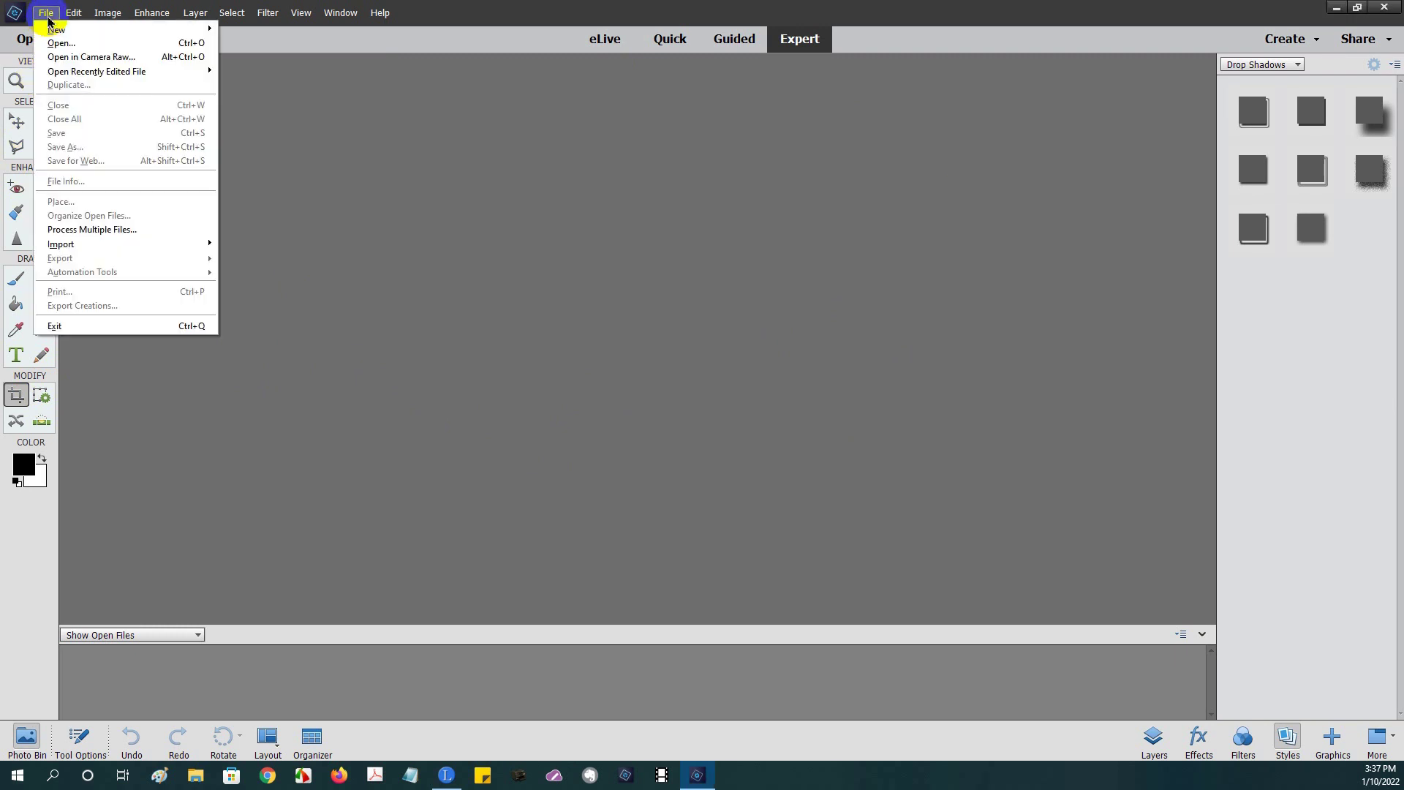
click(62, 33)
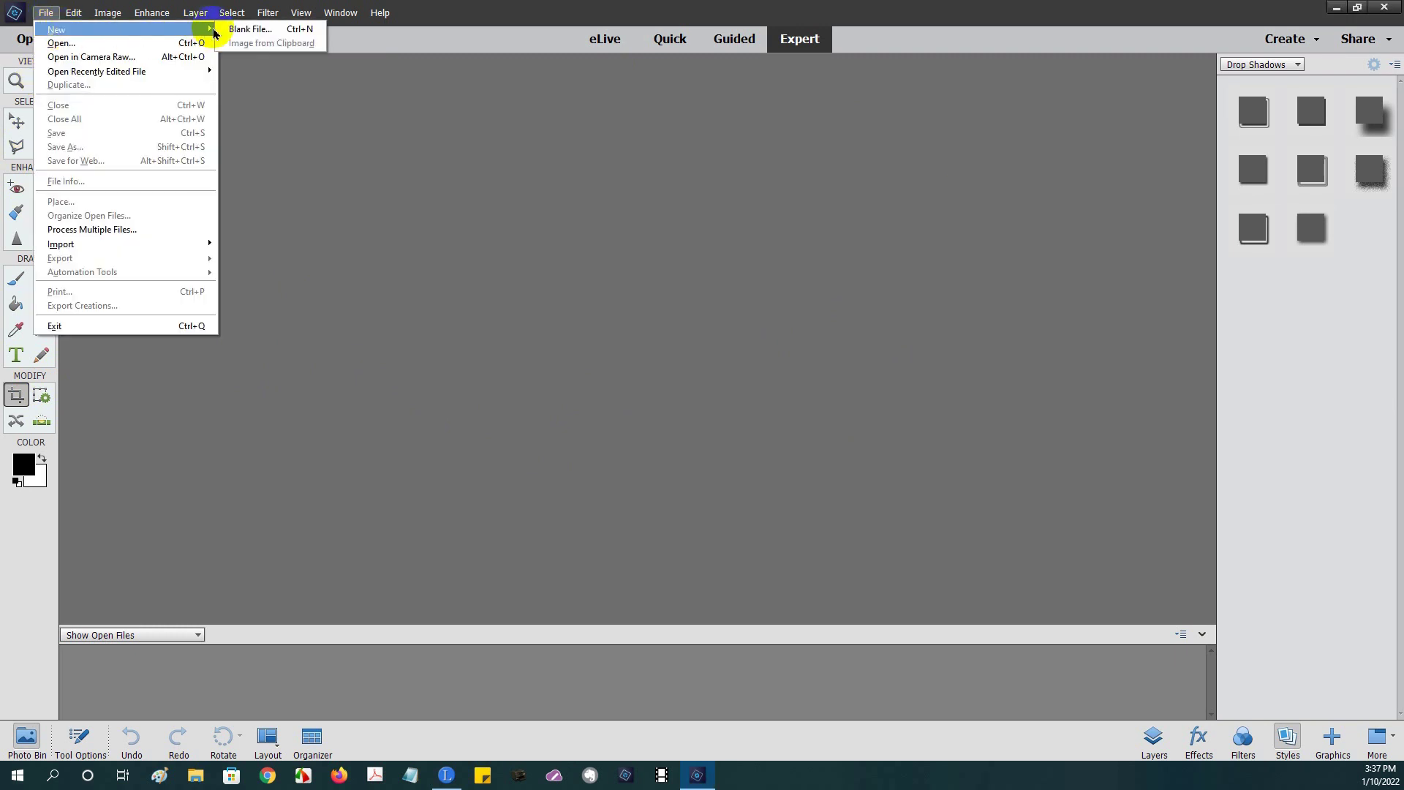
click(230, 32)
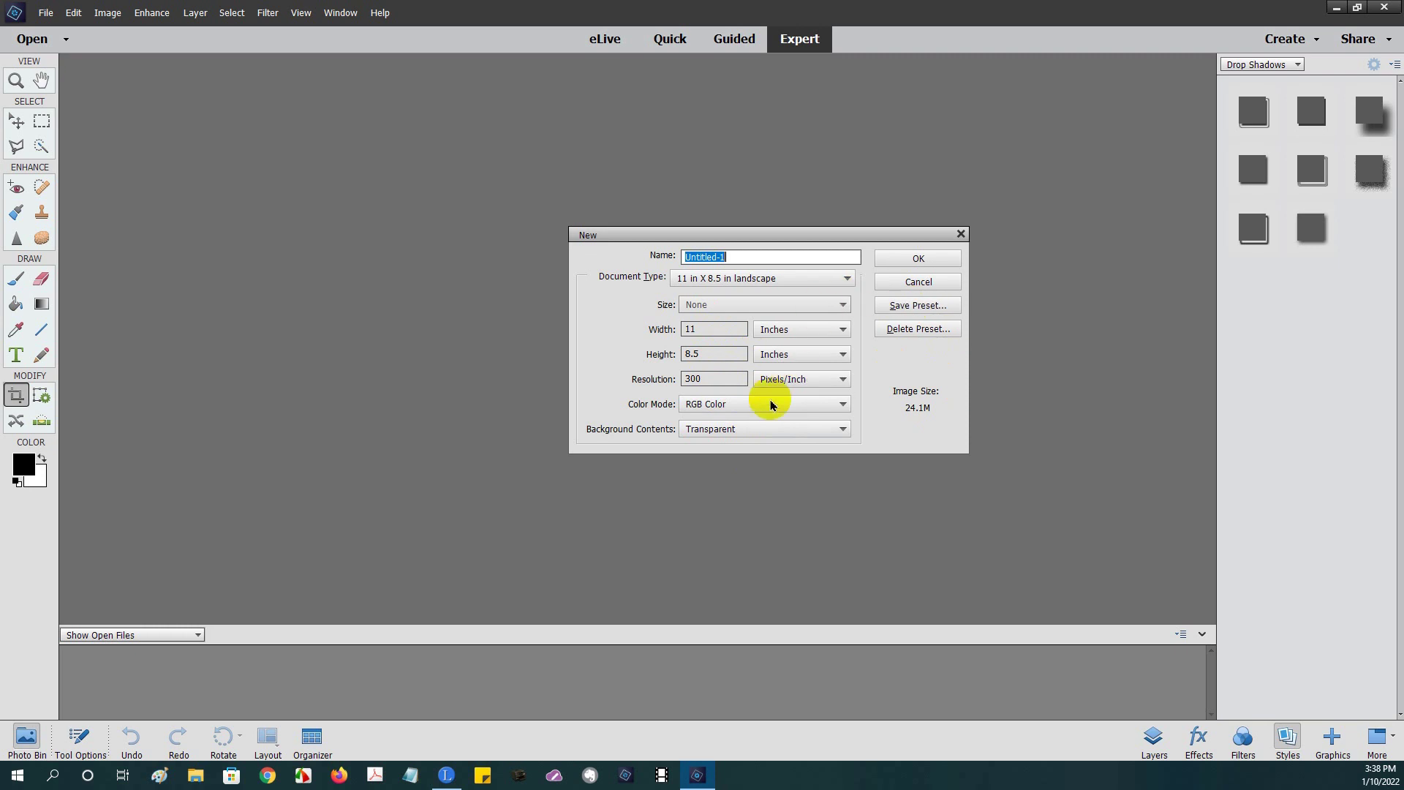
click(841, 430)
click(842, 430)
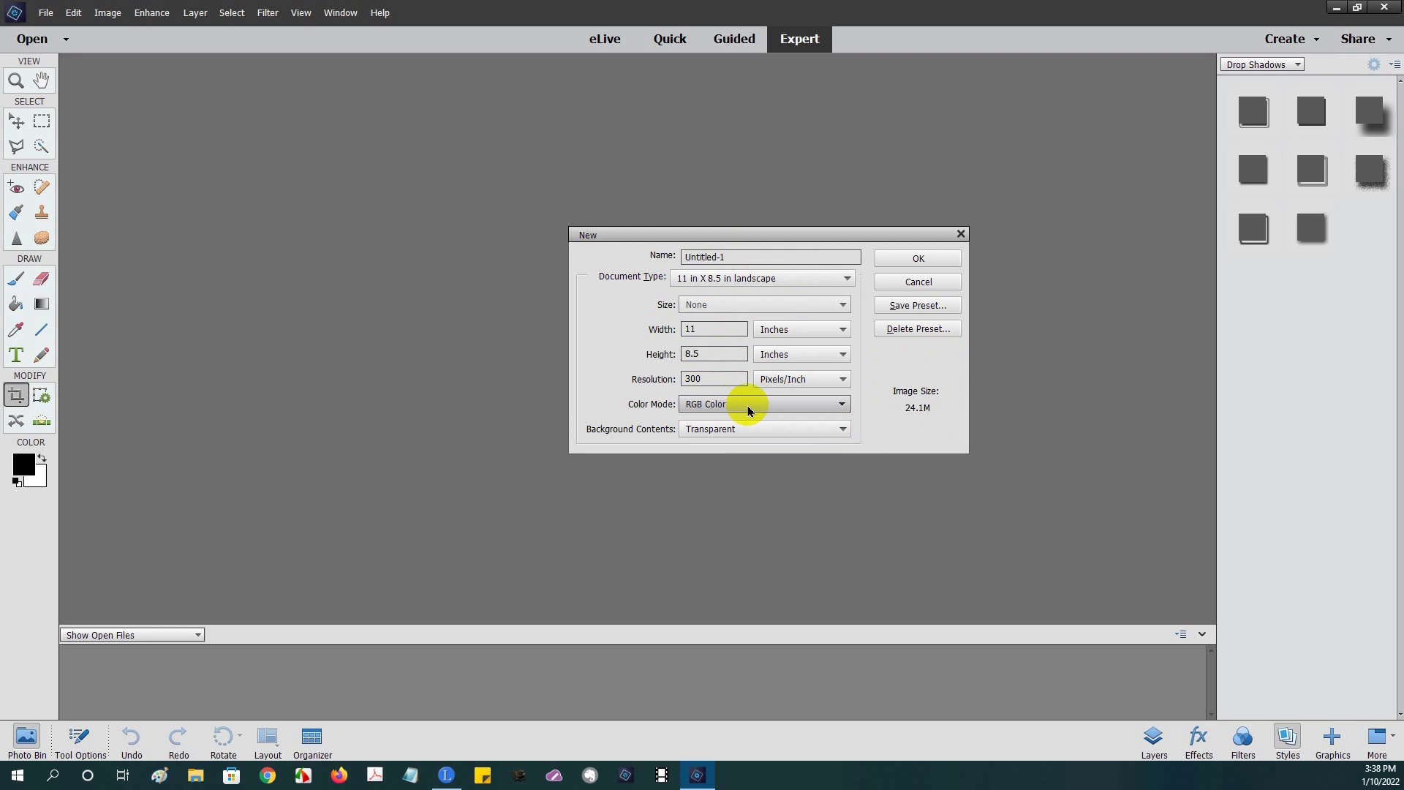
click(842, 331)
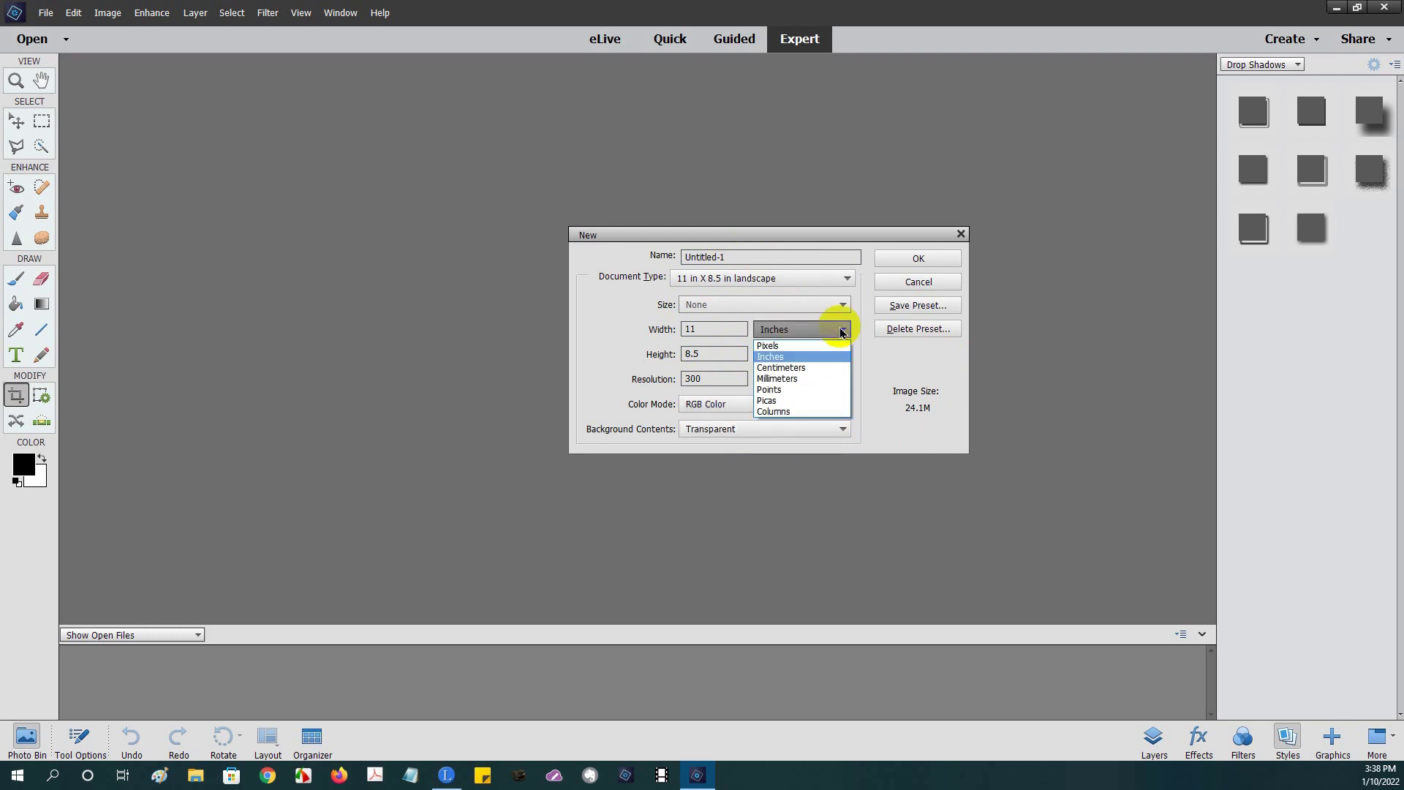
click(841, 331)
click(841, 355)
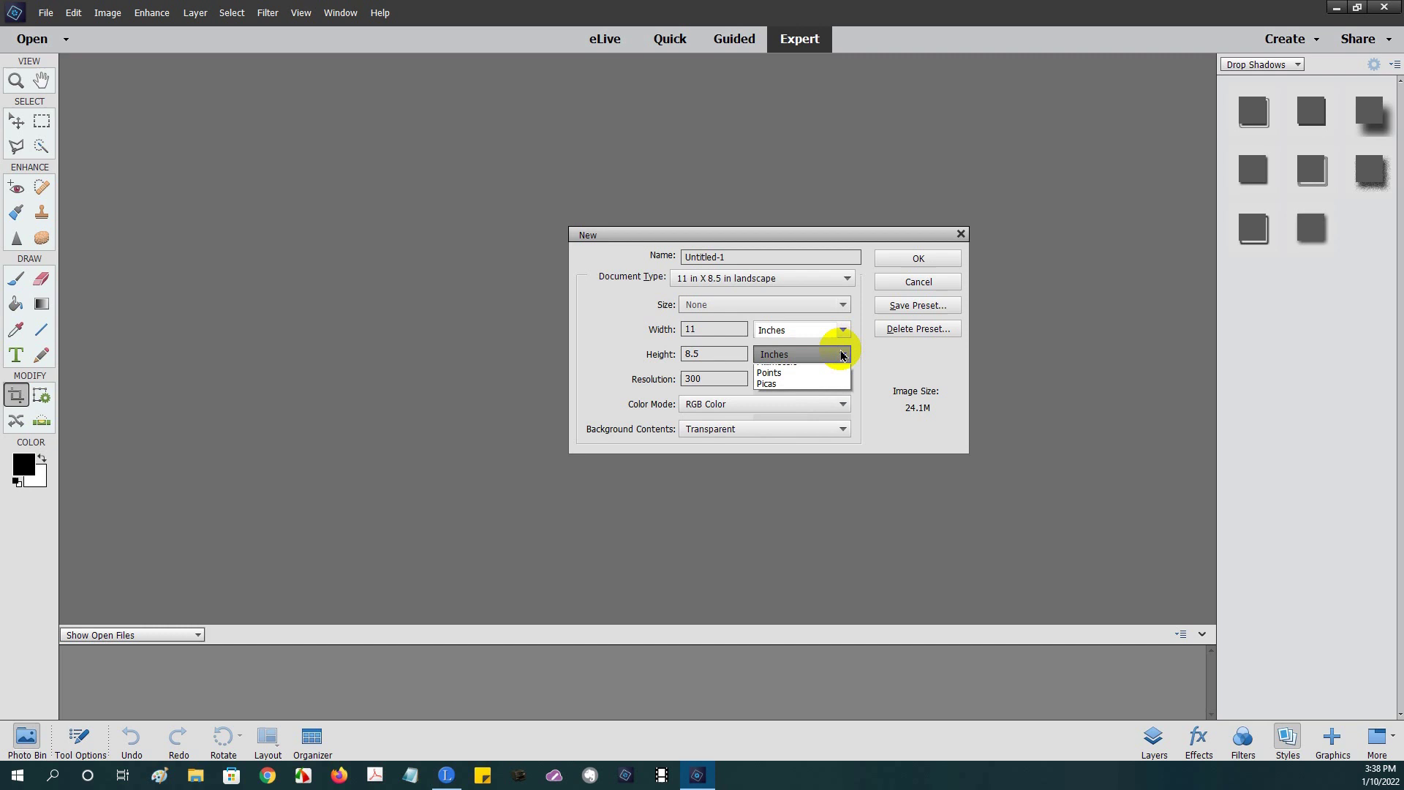
click(841, 355)
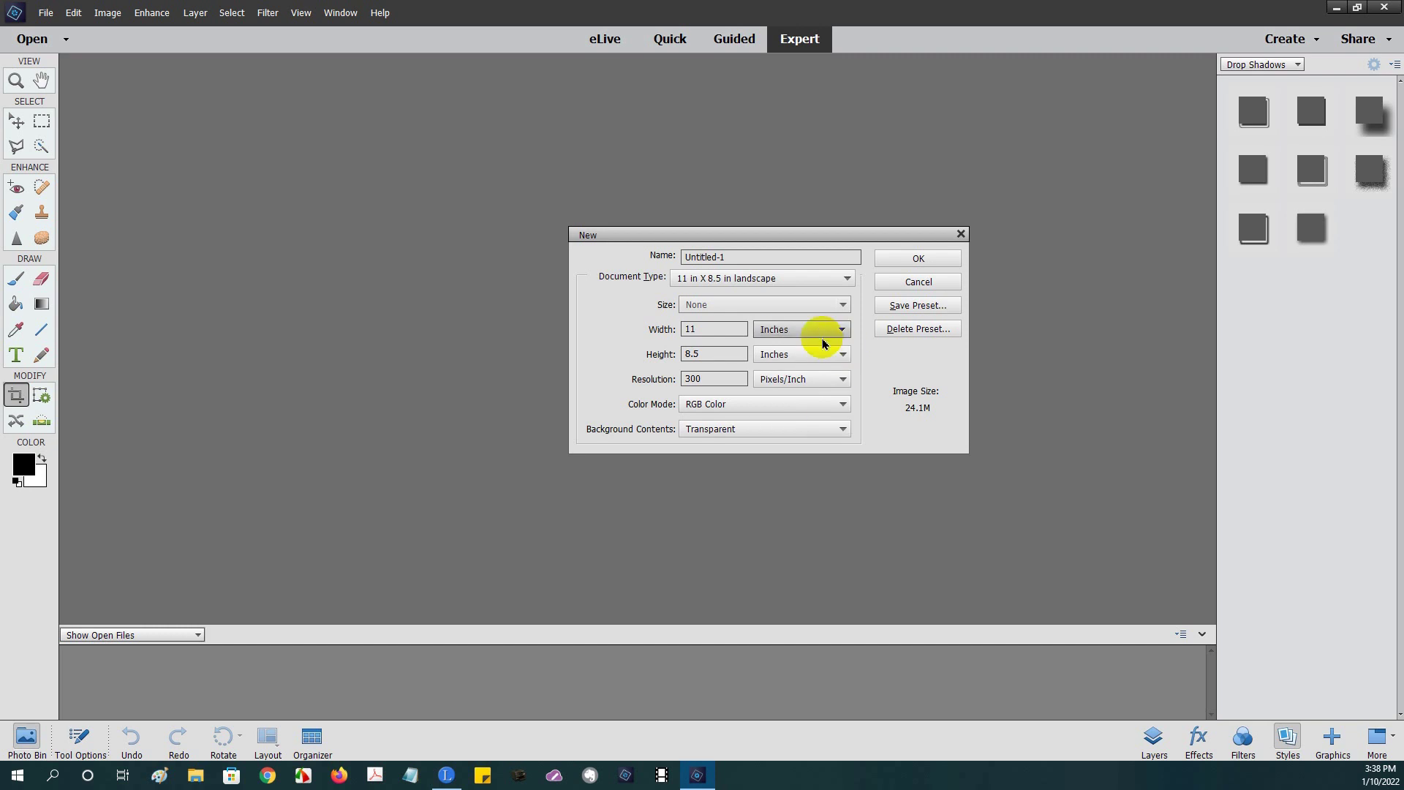
click(893, 263)
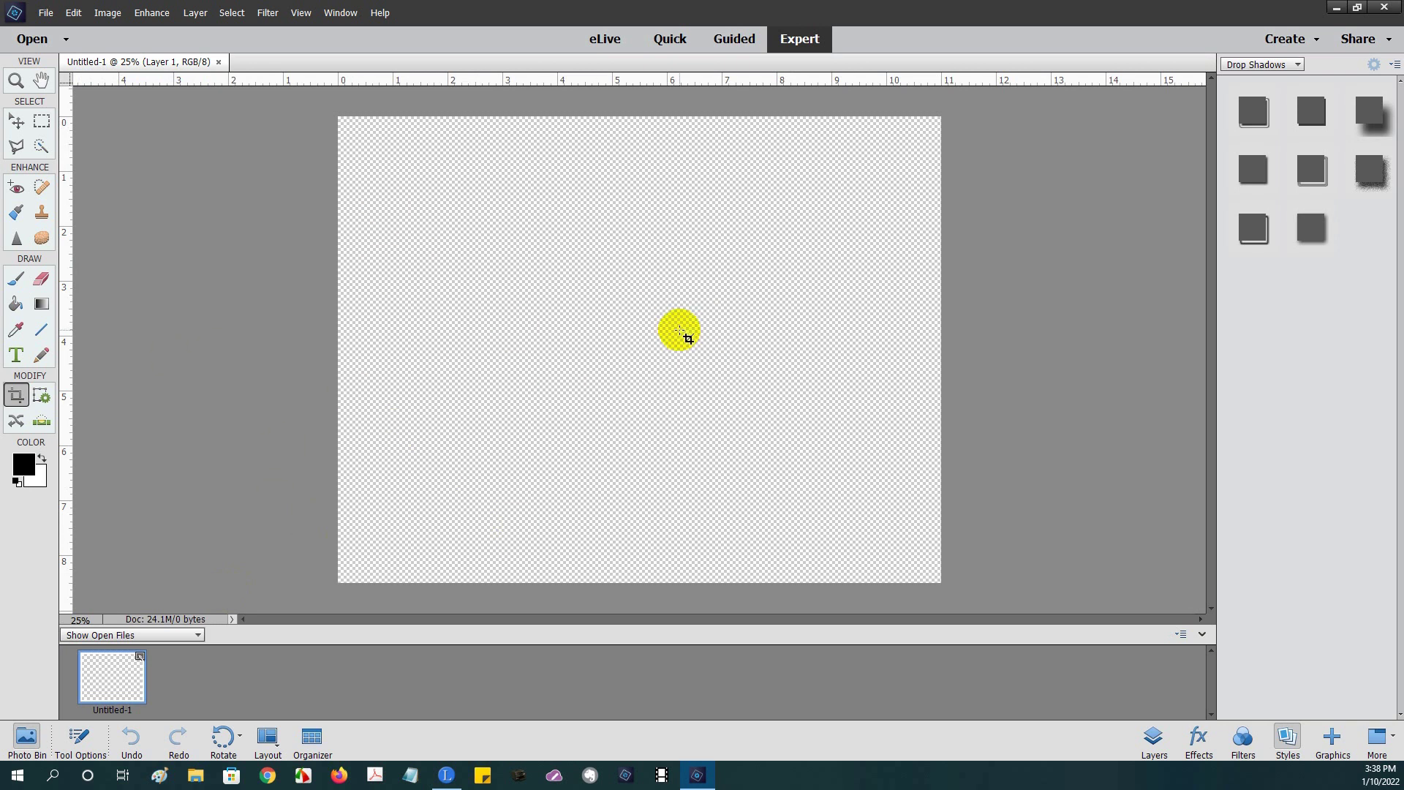
- Show the Layers panel for Untitled-1, listing its single transparent Layer 1
click(1154, 737)
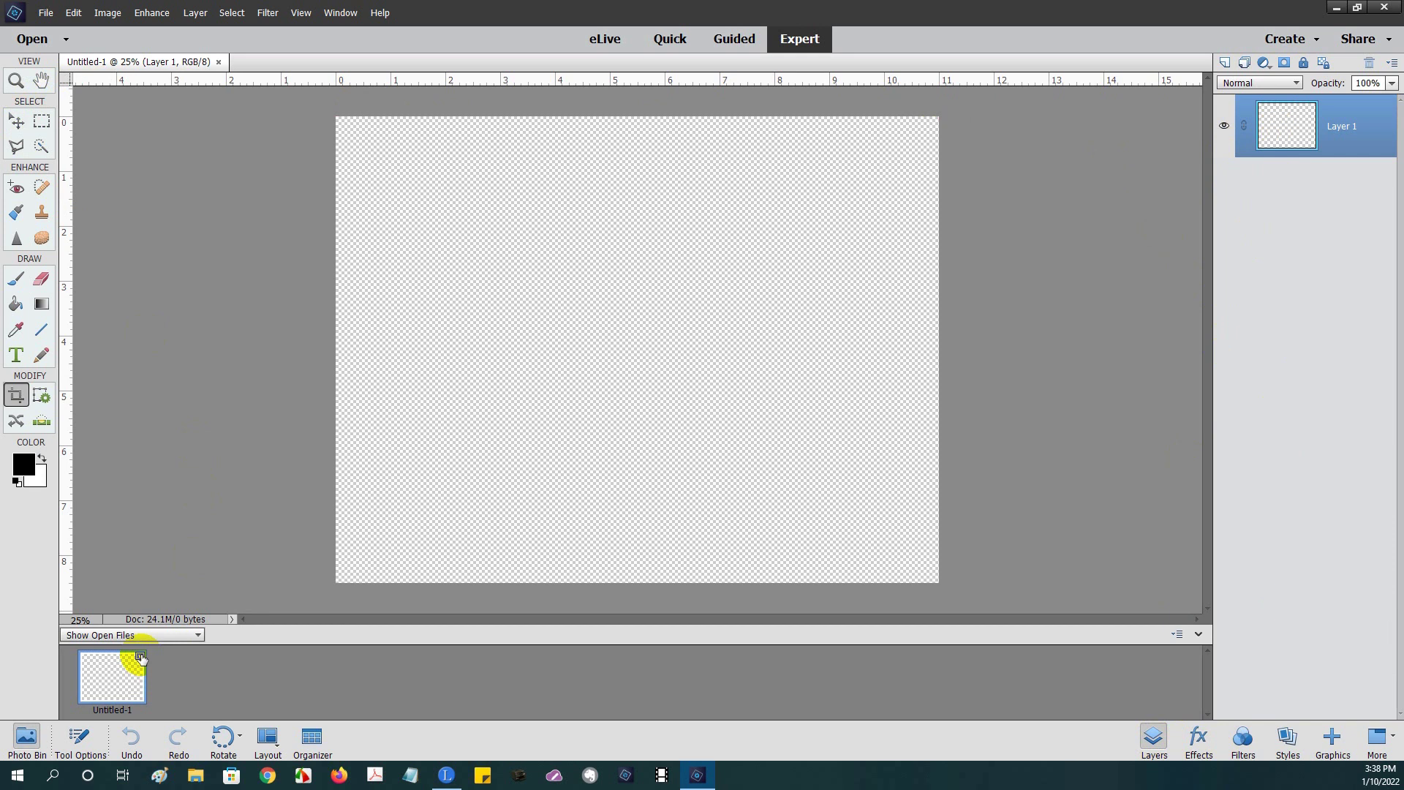
drag(150, 662, 480, 667)
drag(313, 649, 324, 545)
click(196, 778)
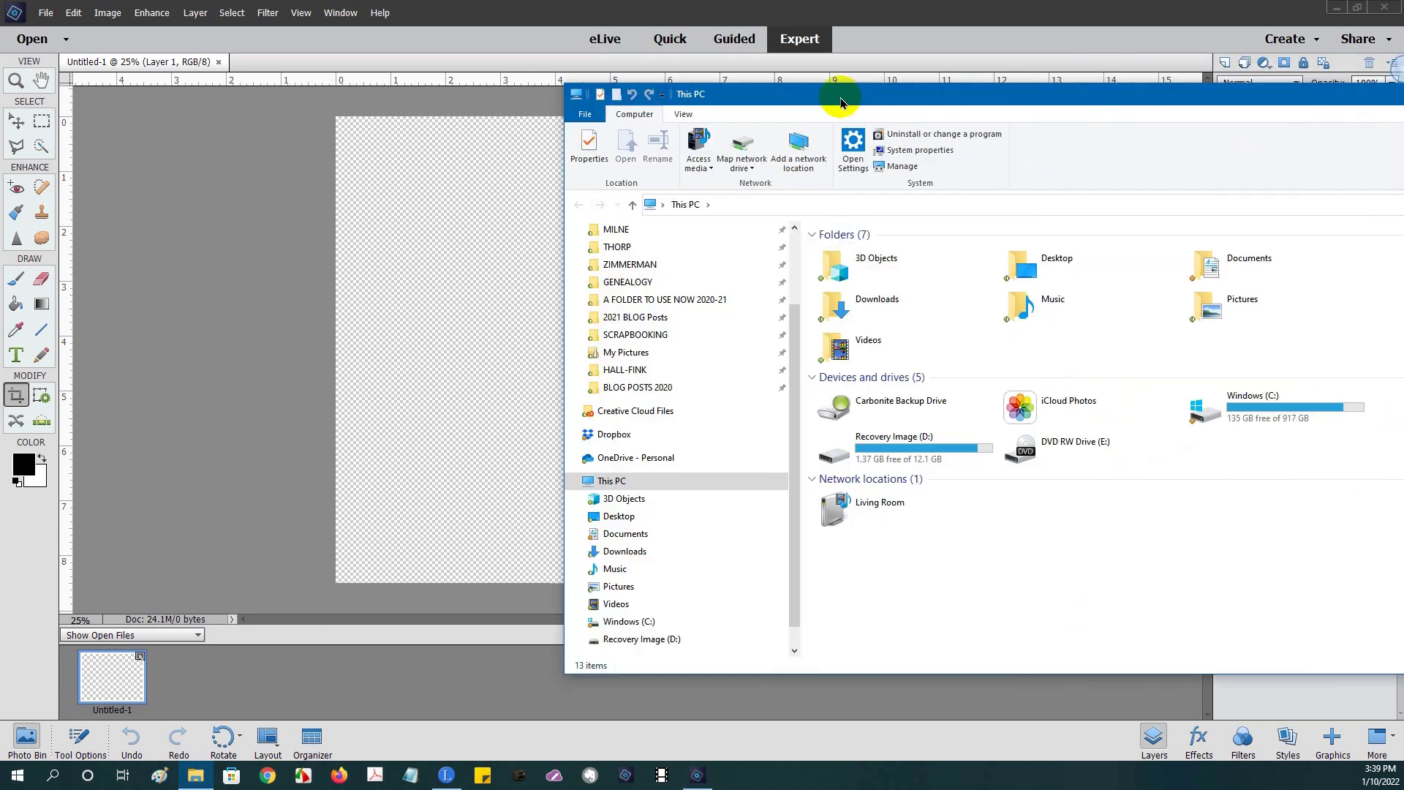
- In File Explorer, navigate to GOULD-HART > GOULD > Pictures
drag(840, 94, 422, 110)
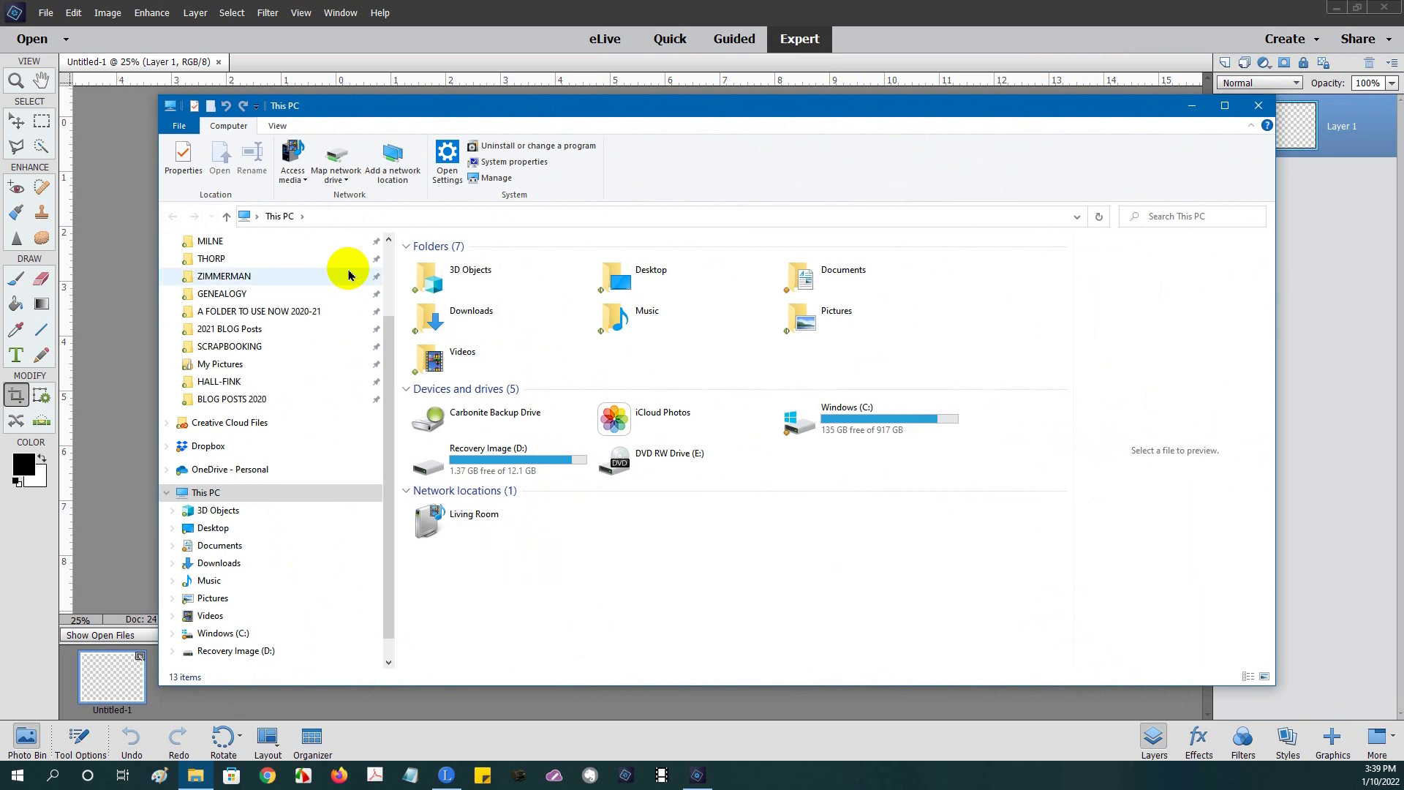
scroll(351, 276, up, 3)
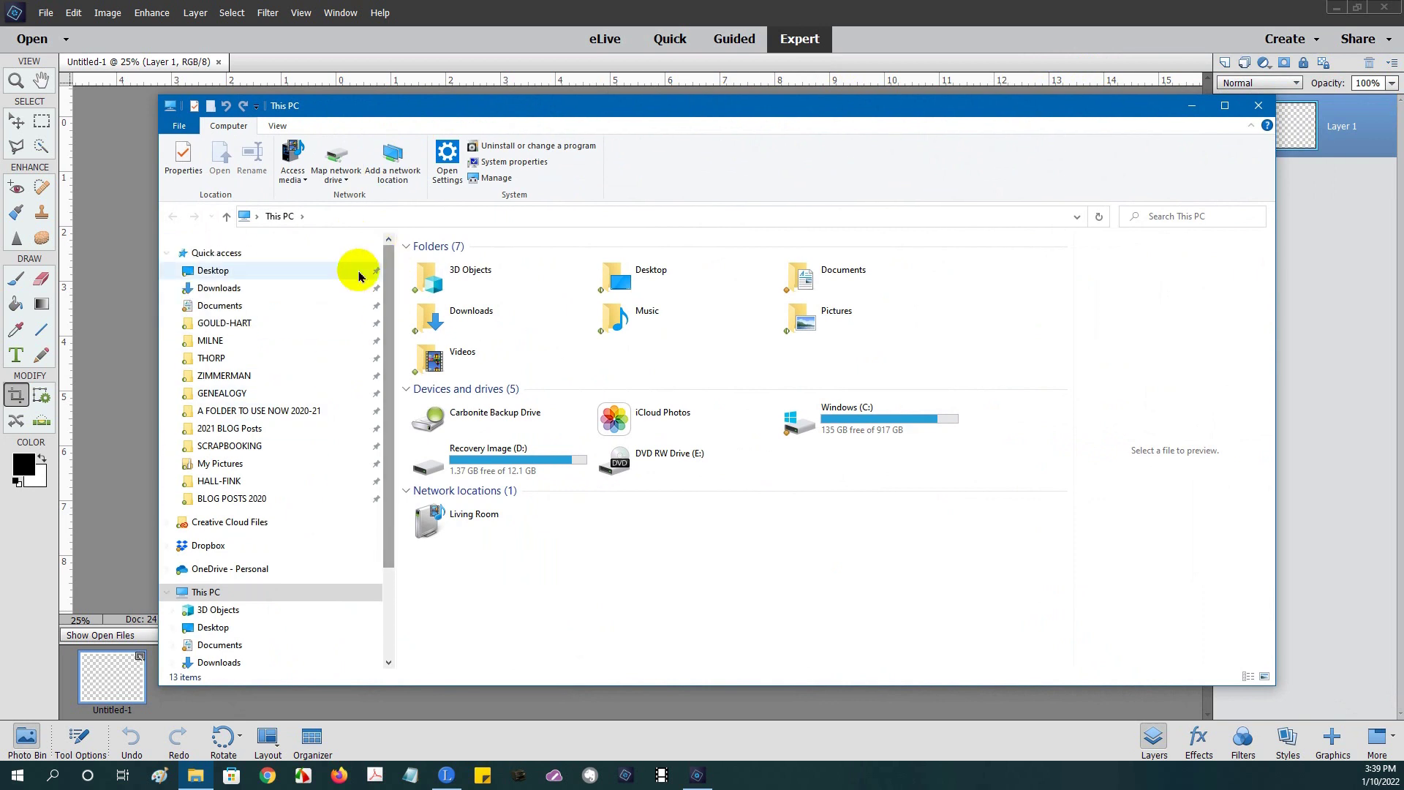
click(228, 330)
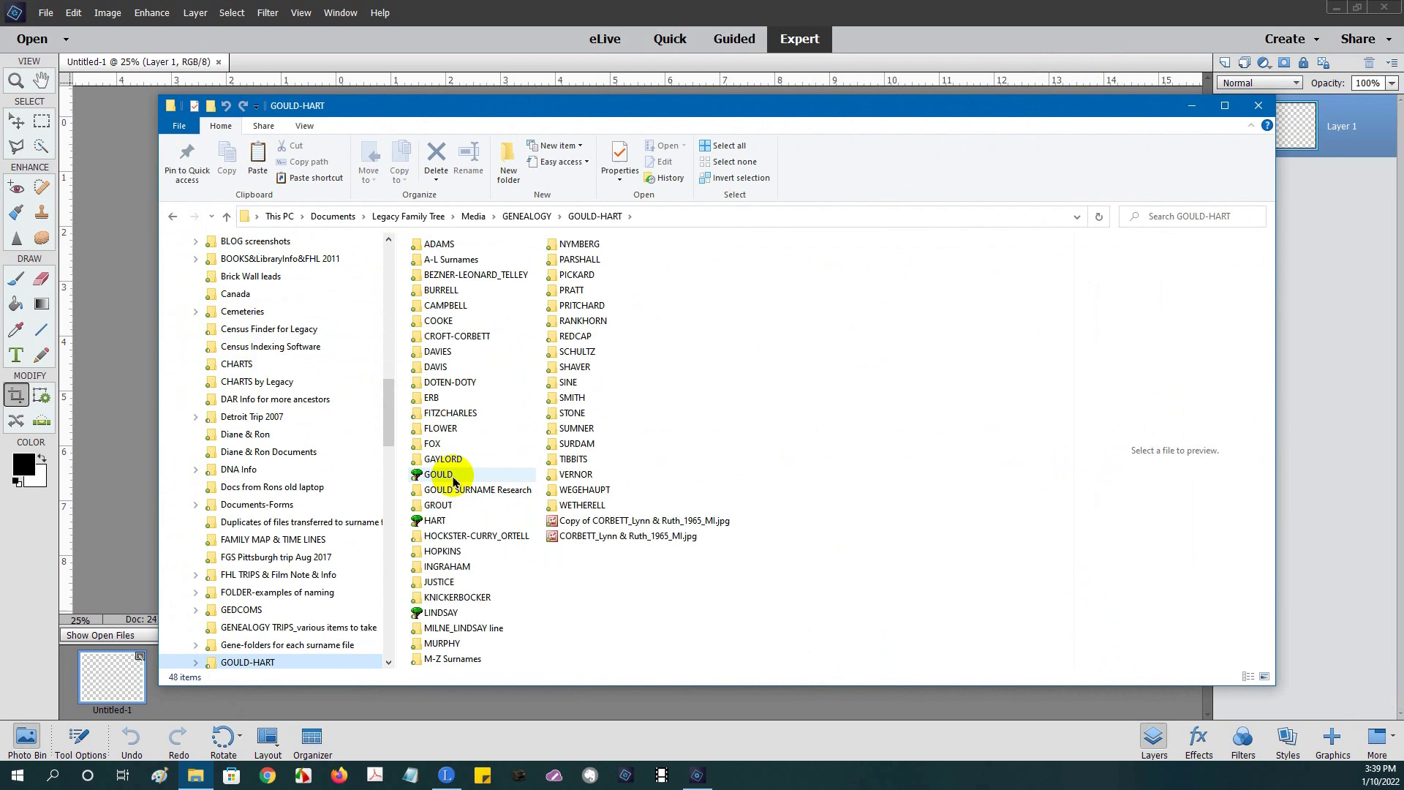
double_click(453, 477)
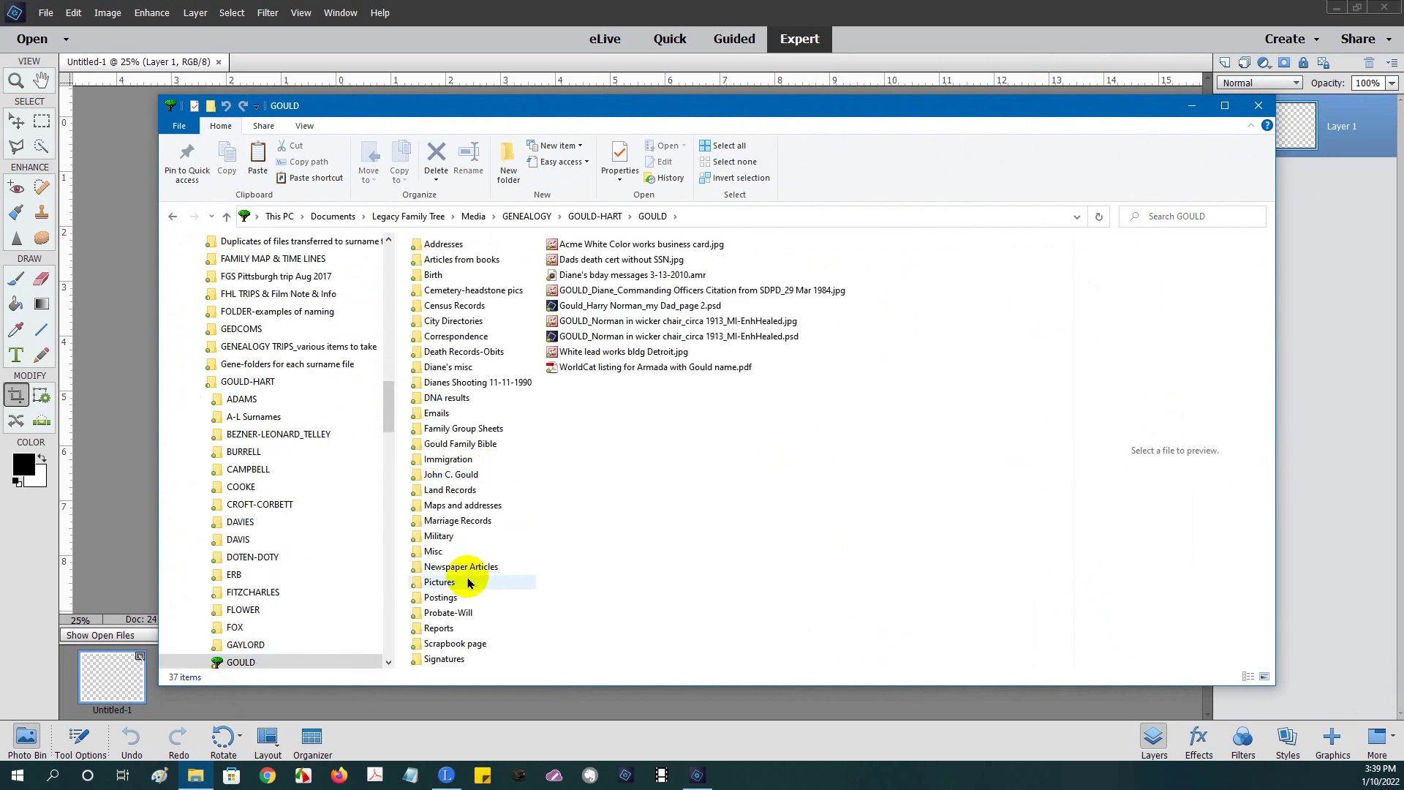
double_click(439, 583)
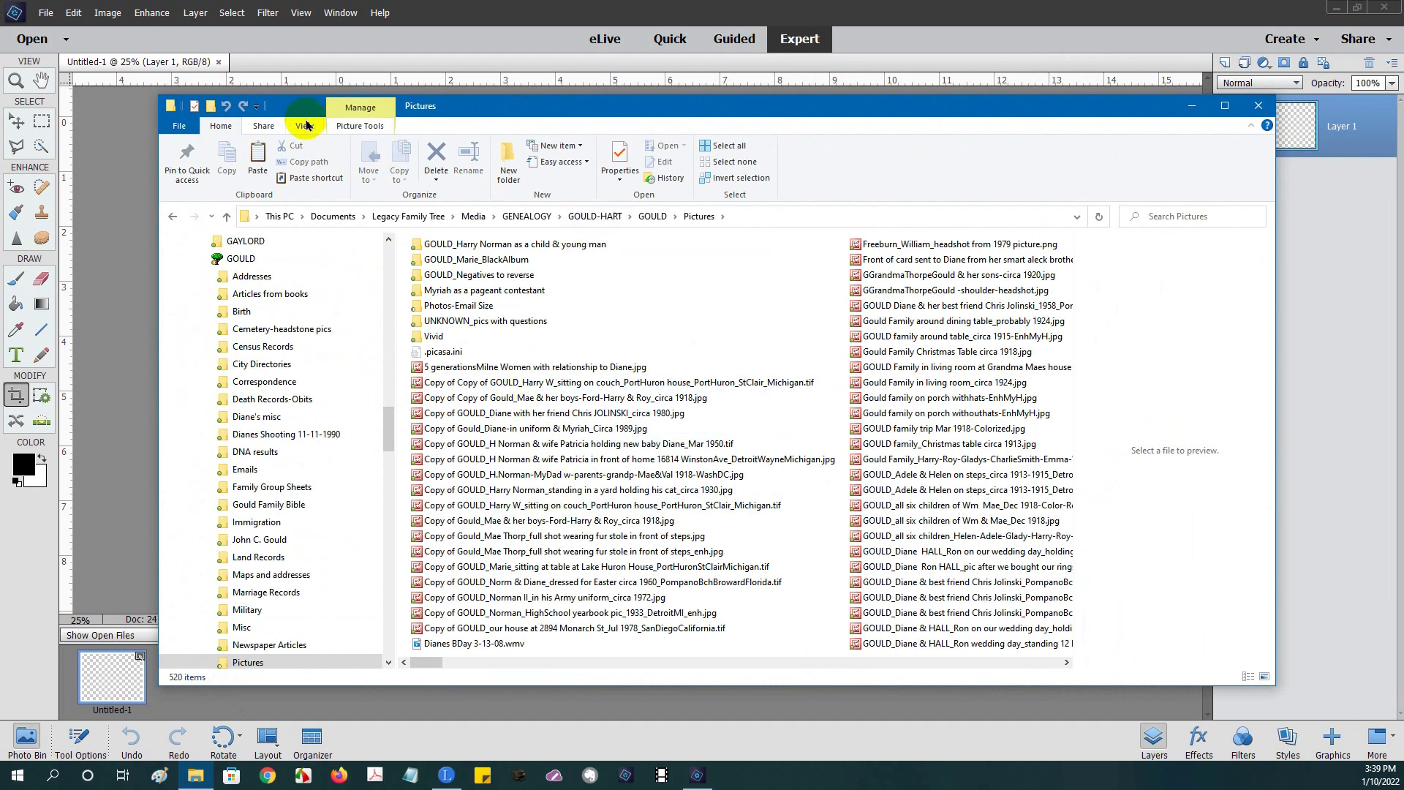
- Switch the Pictures folder to Large icons view to see photo thumbnails
click(305, 127)
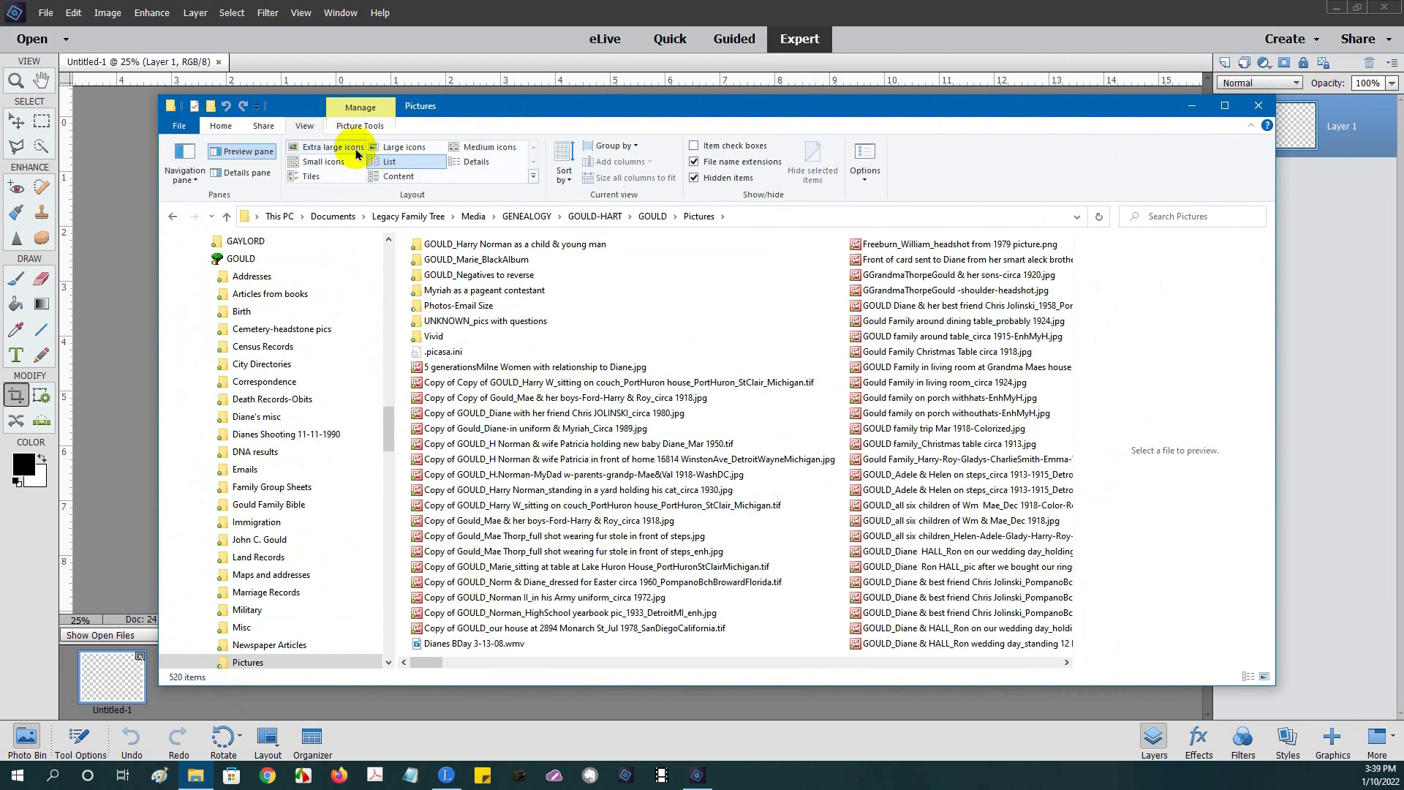
click(373, 149)
click(373, 149)
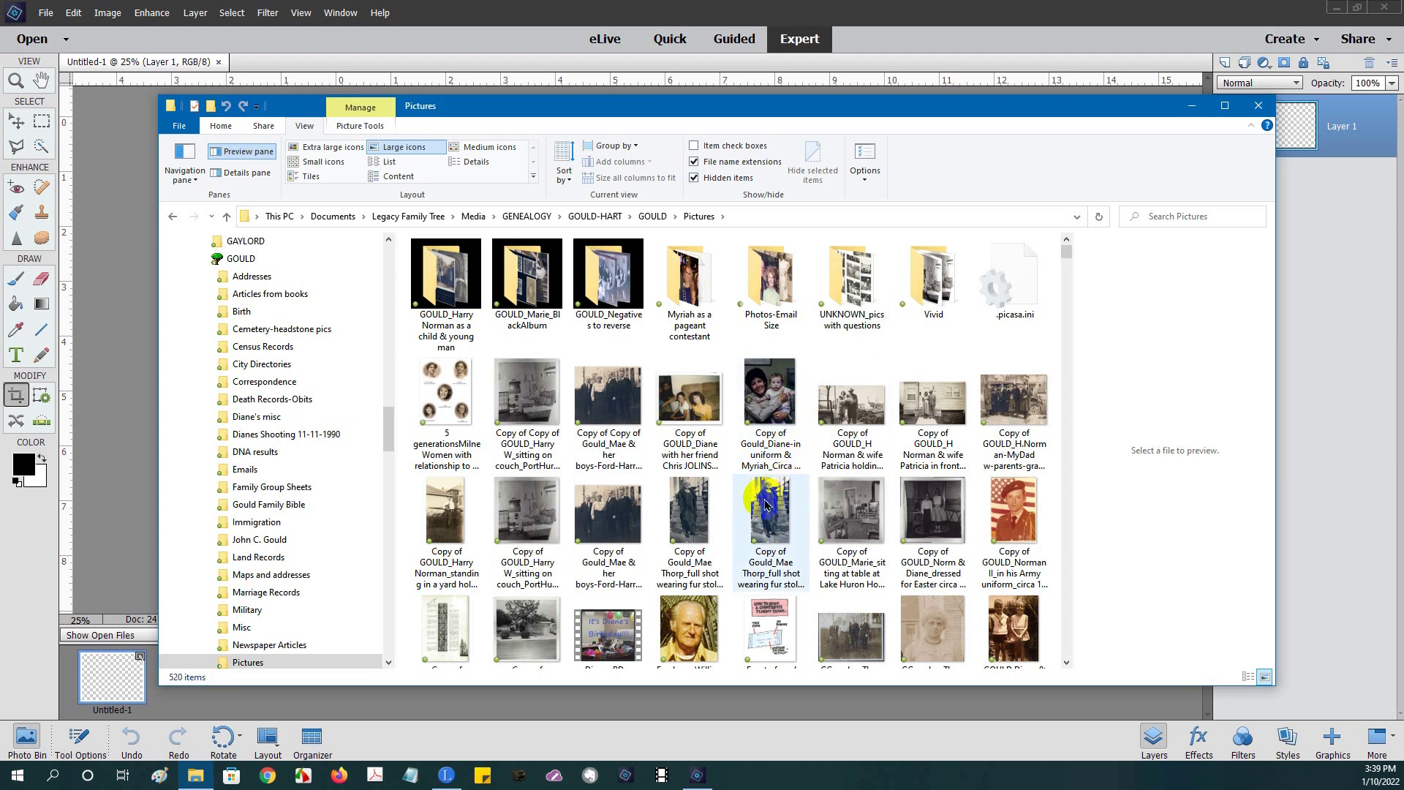
scroll(890, 500, down, 2)
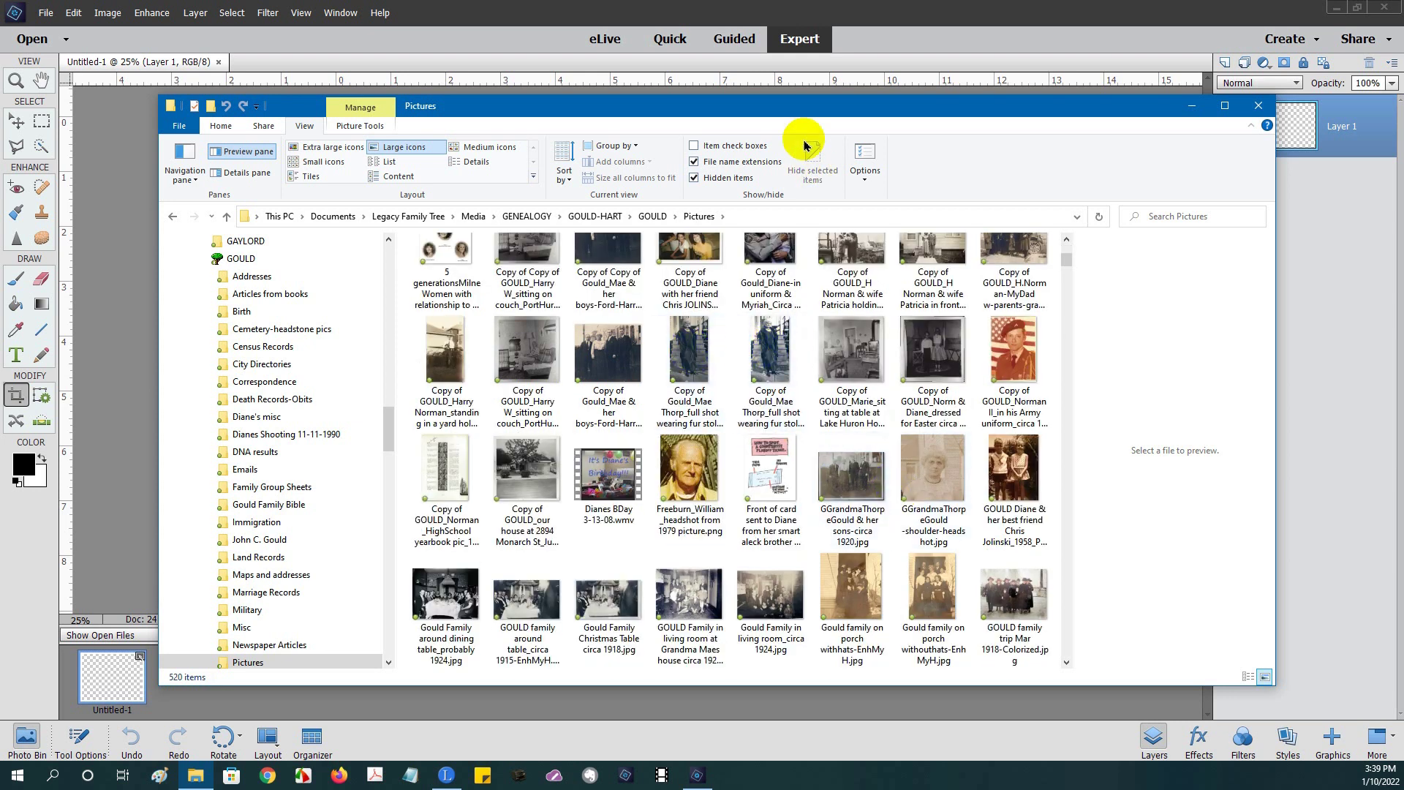
drag(797, 115, 904, 56)
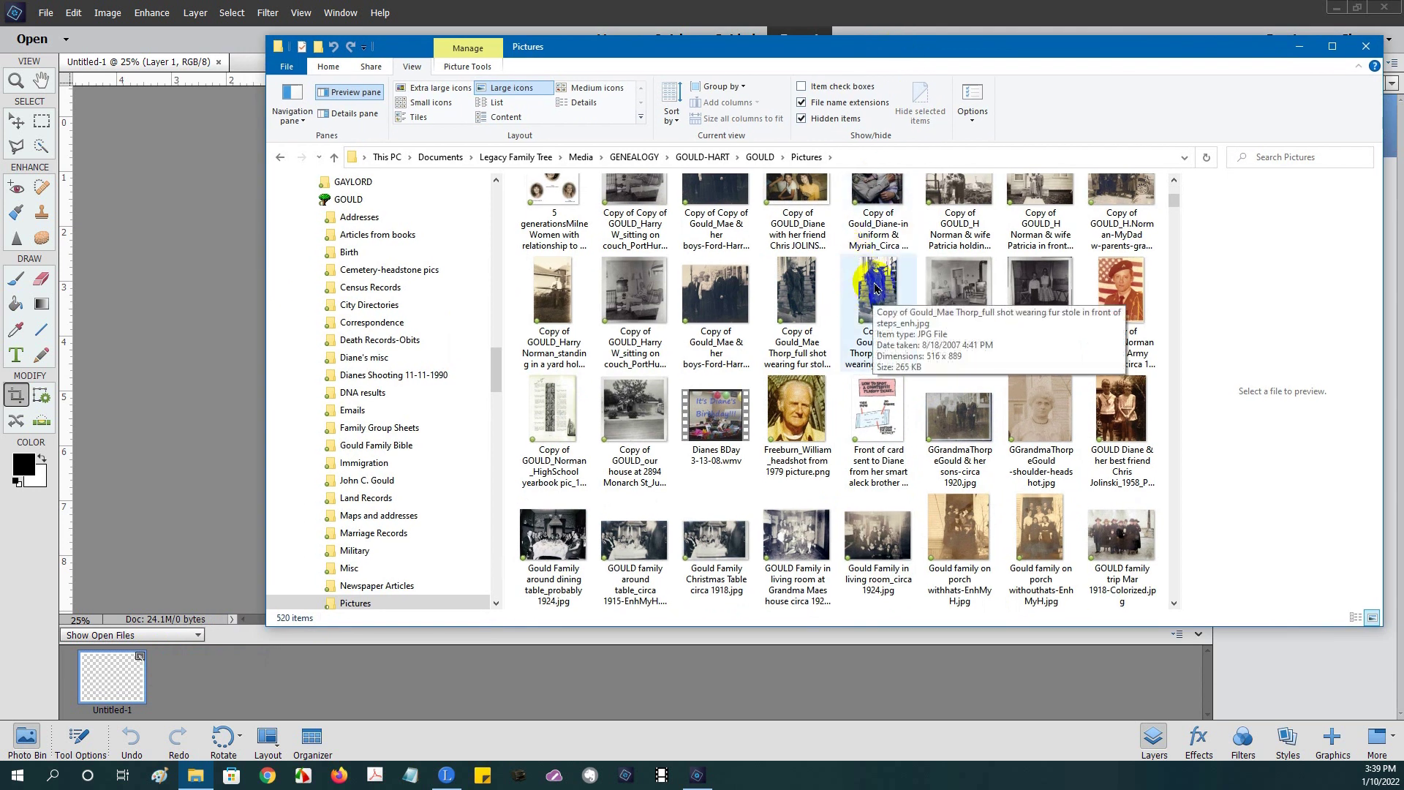
- Open the fur-stole portrait in Elements by dropping it in the Photo Bin, then fit it on screen
drag(878, 285, 288, 692)
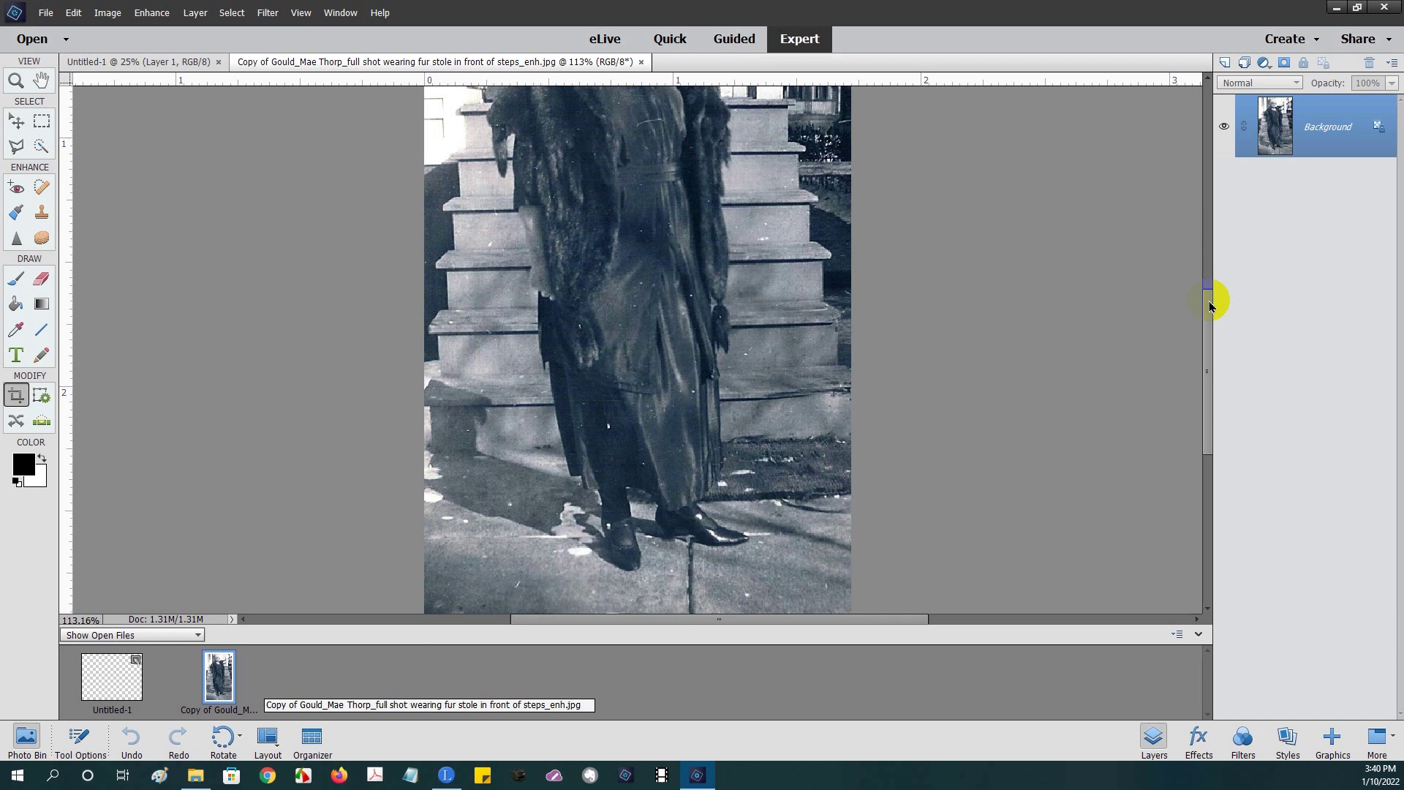
drag(1211, 306, 1195, 257)
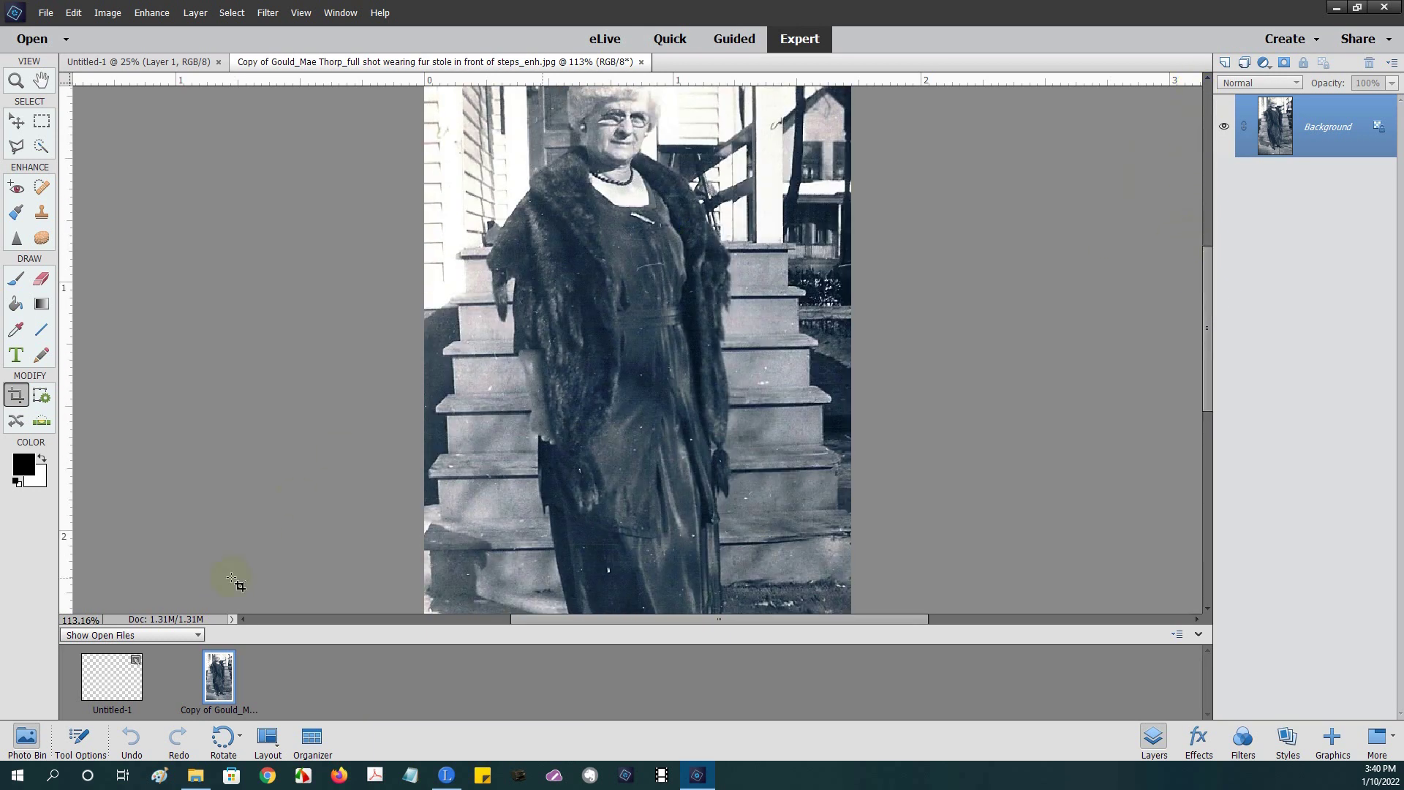
click(108, 672)
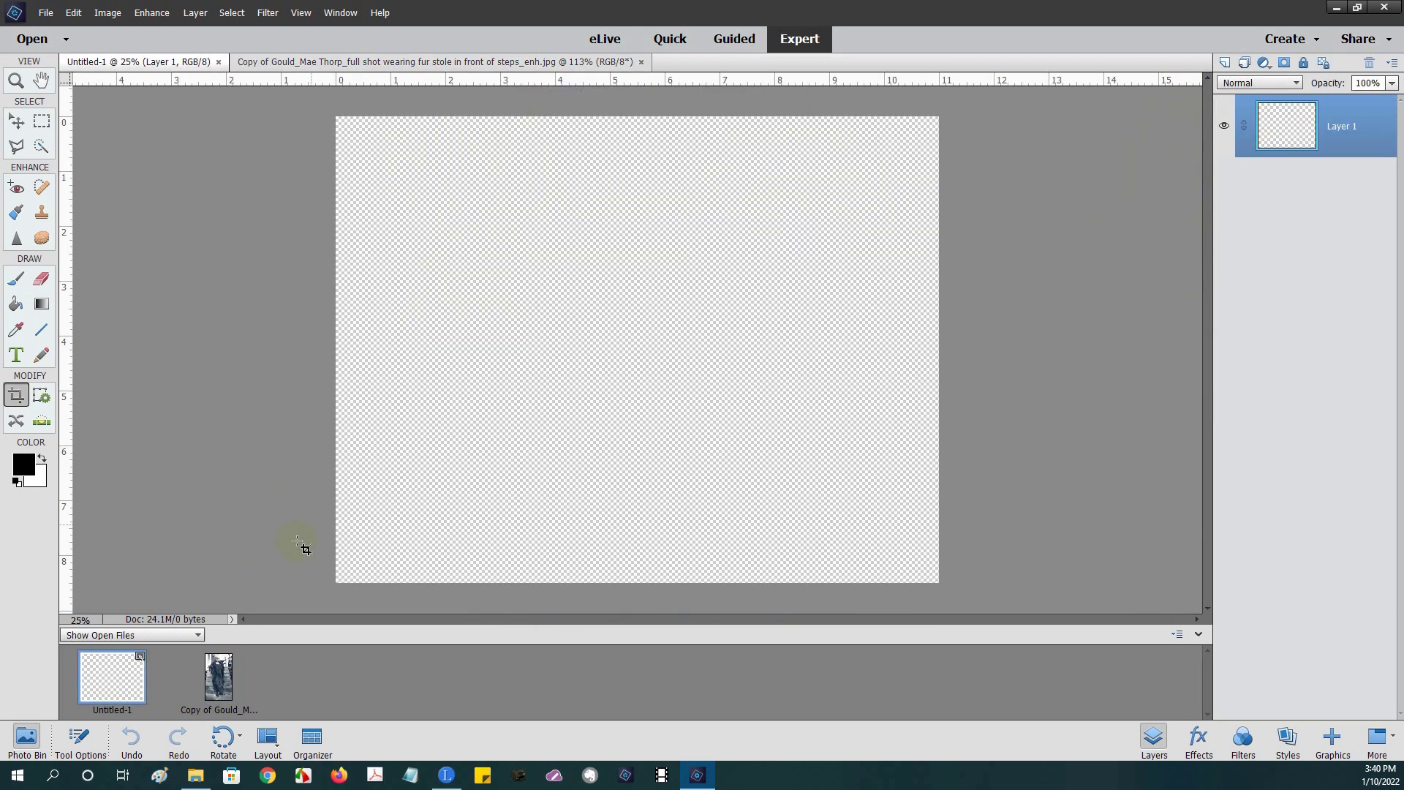
click(212, 682)
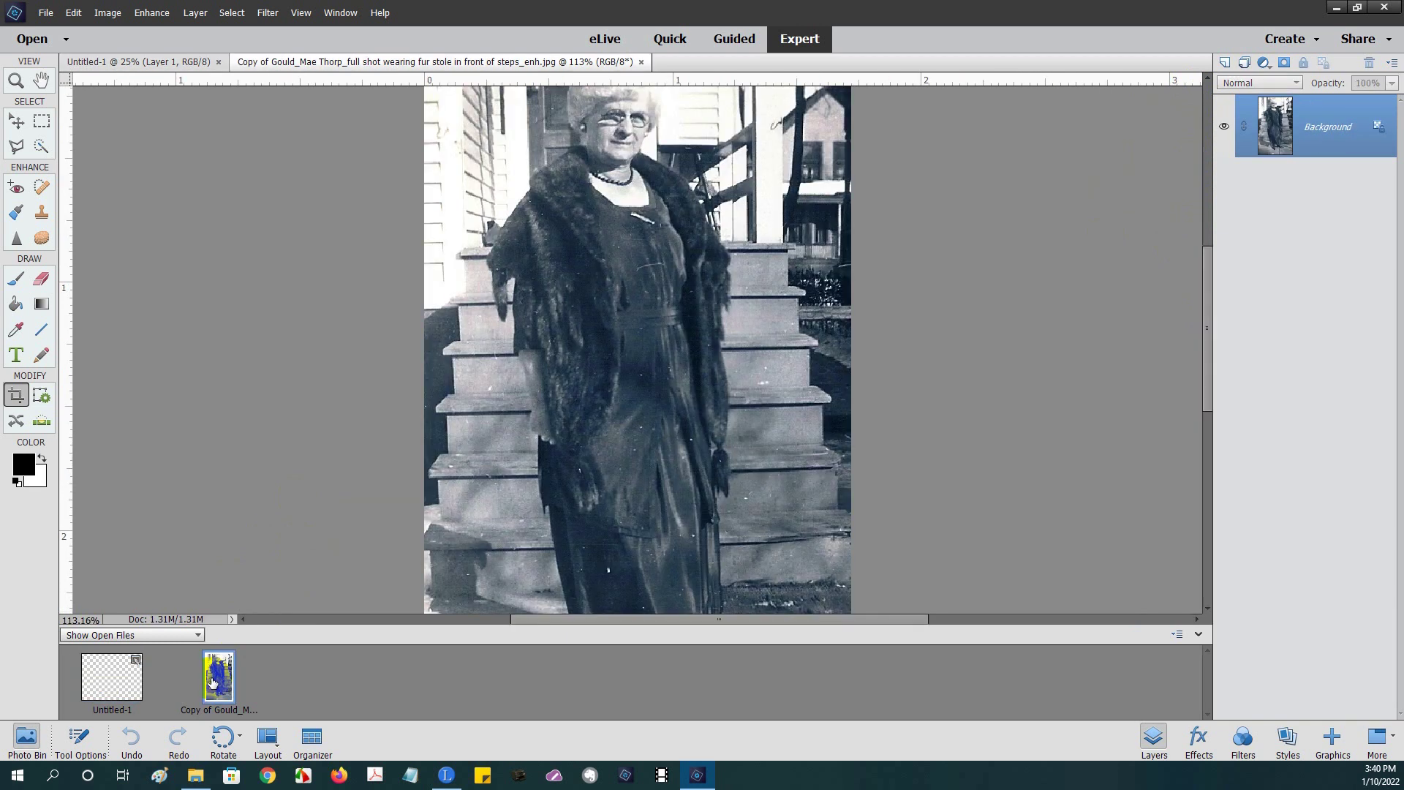
click(453, 521)
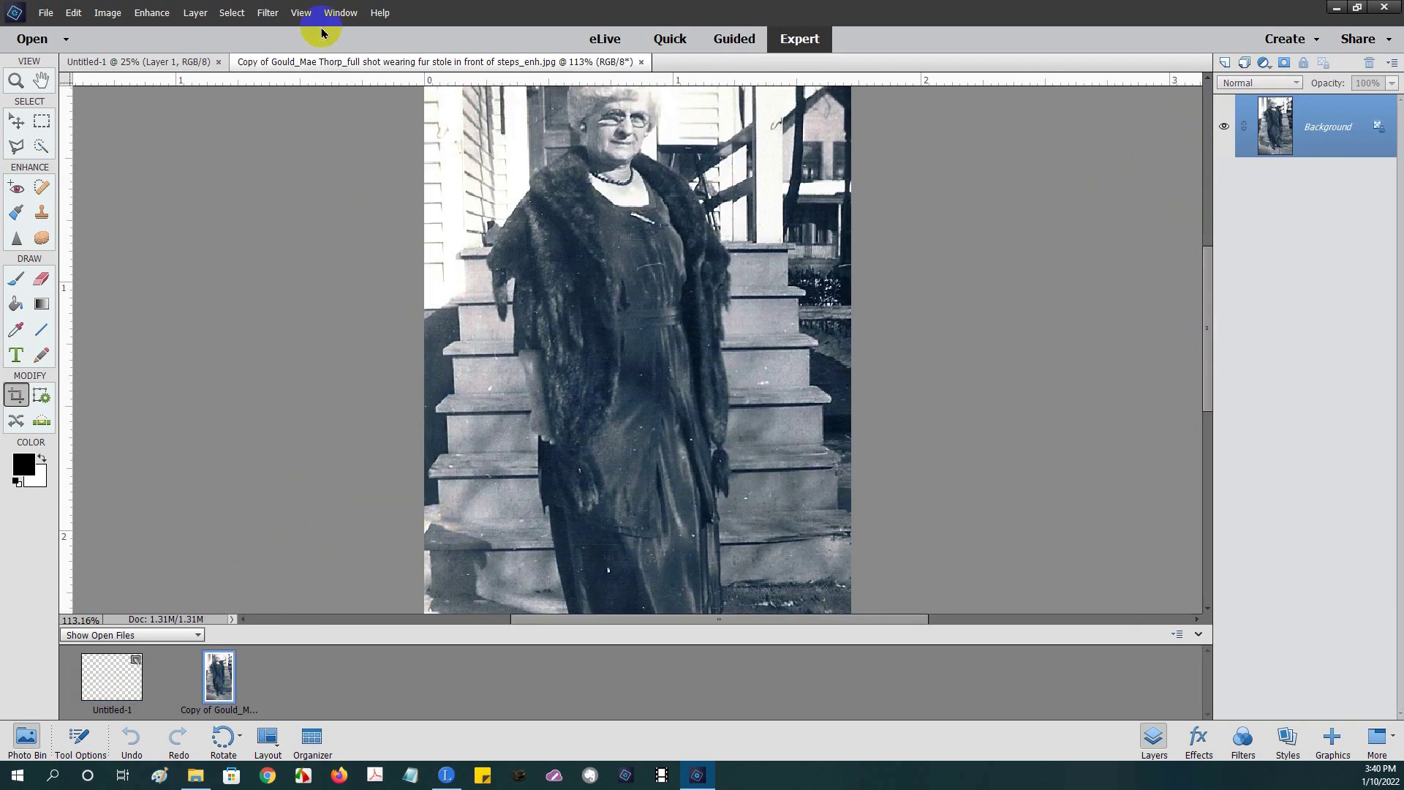
click(301, 12)
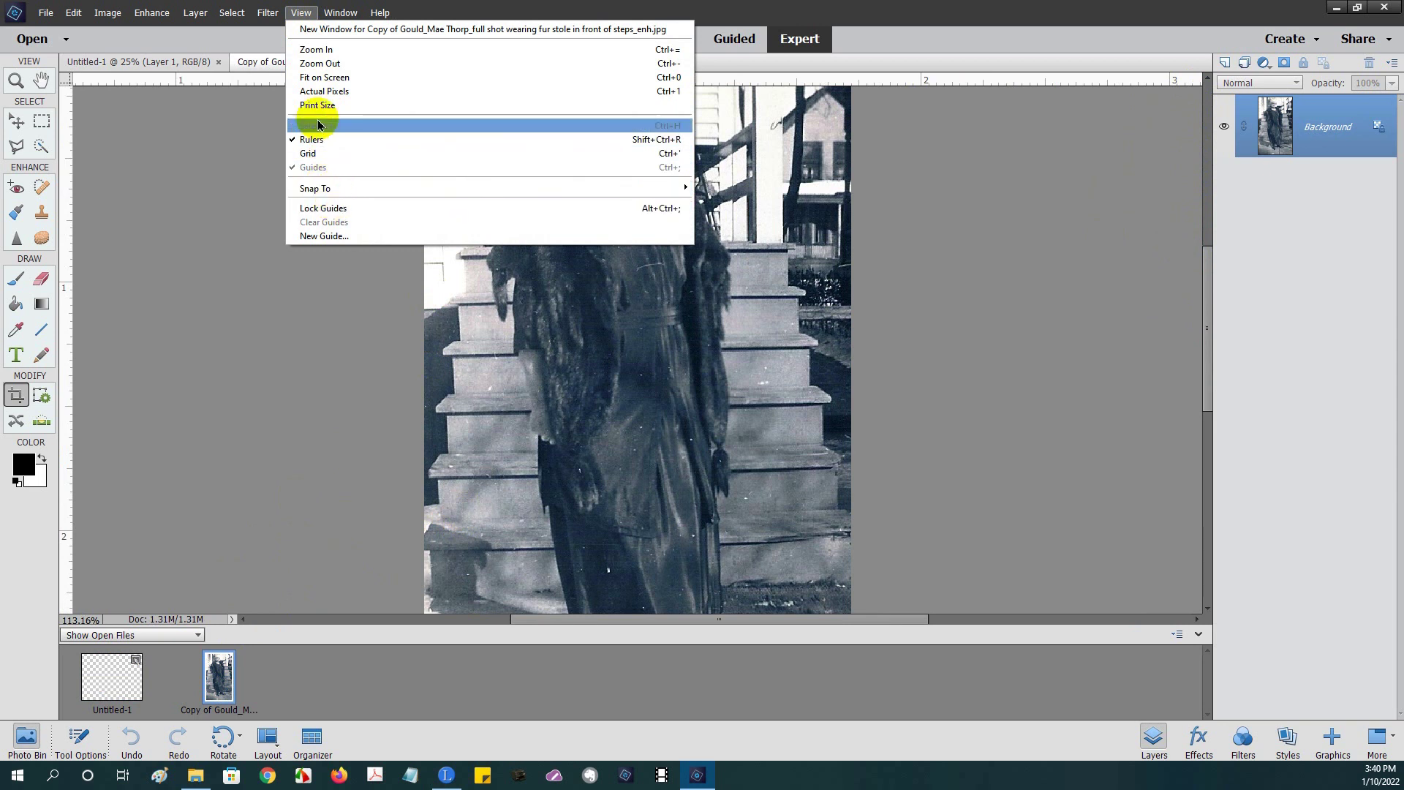
click(321, 79)
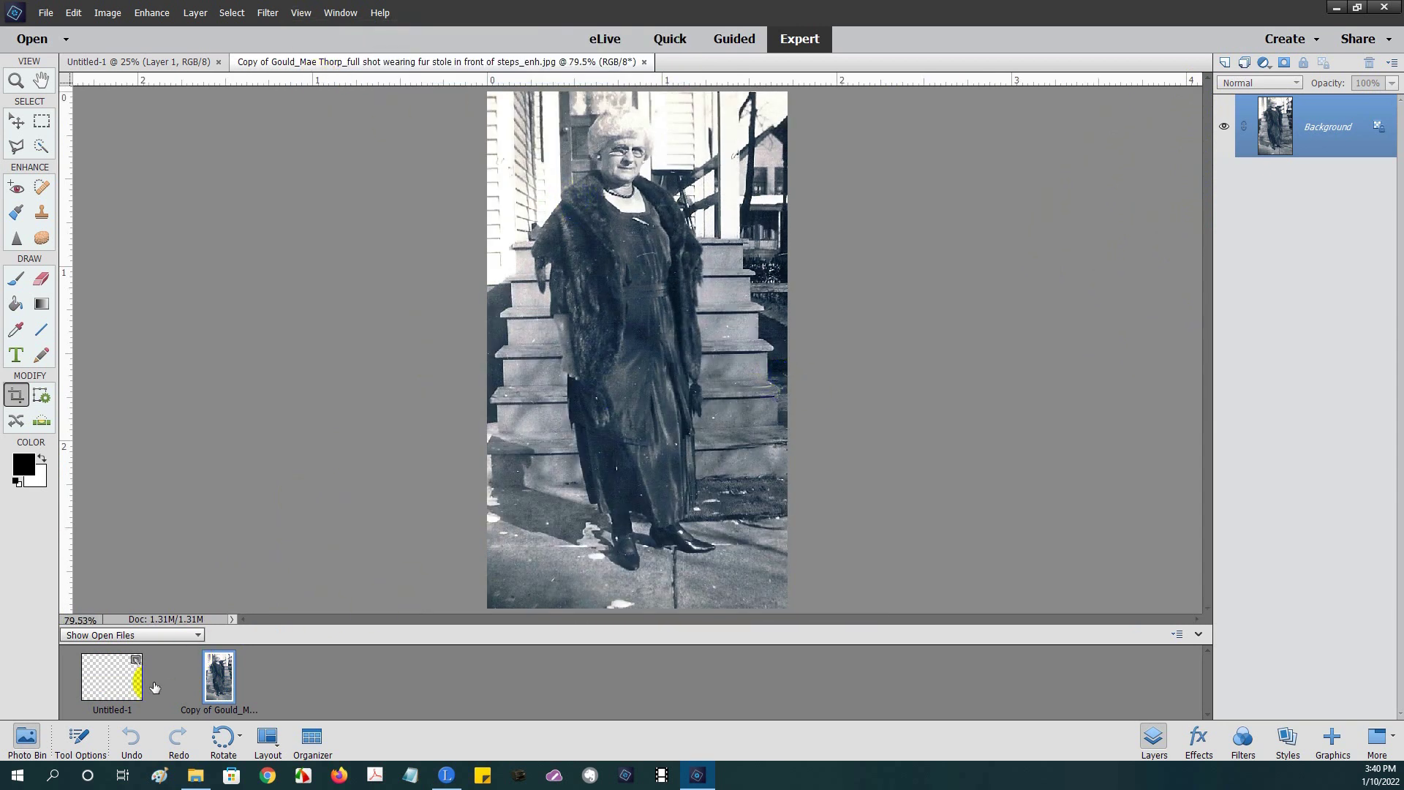
click(197, 777)
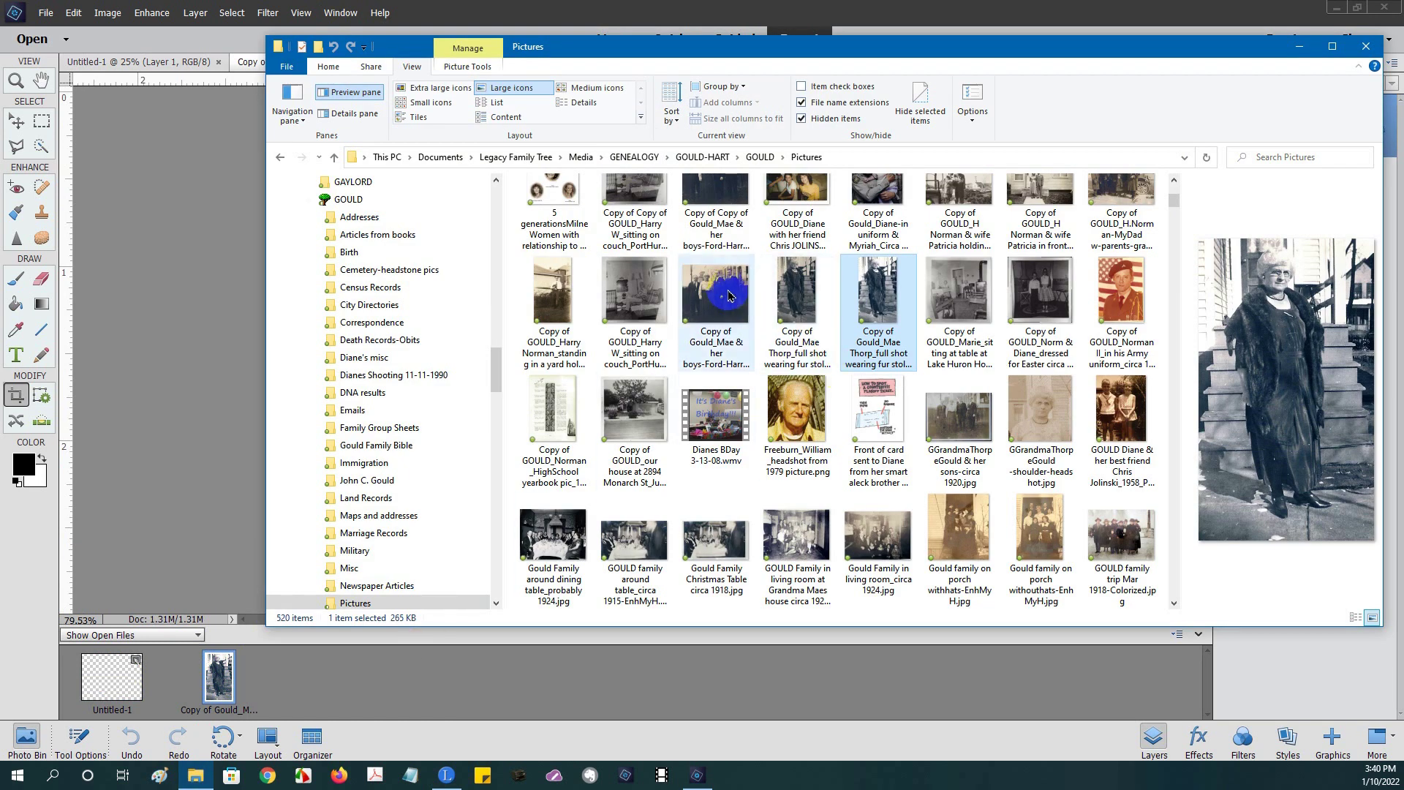
- Add the Mae and her boys photo to Elements, then select the 1900 census in Census Records
drag(729, 295, 368, 684)
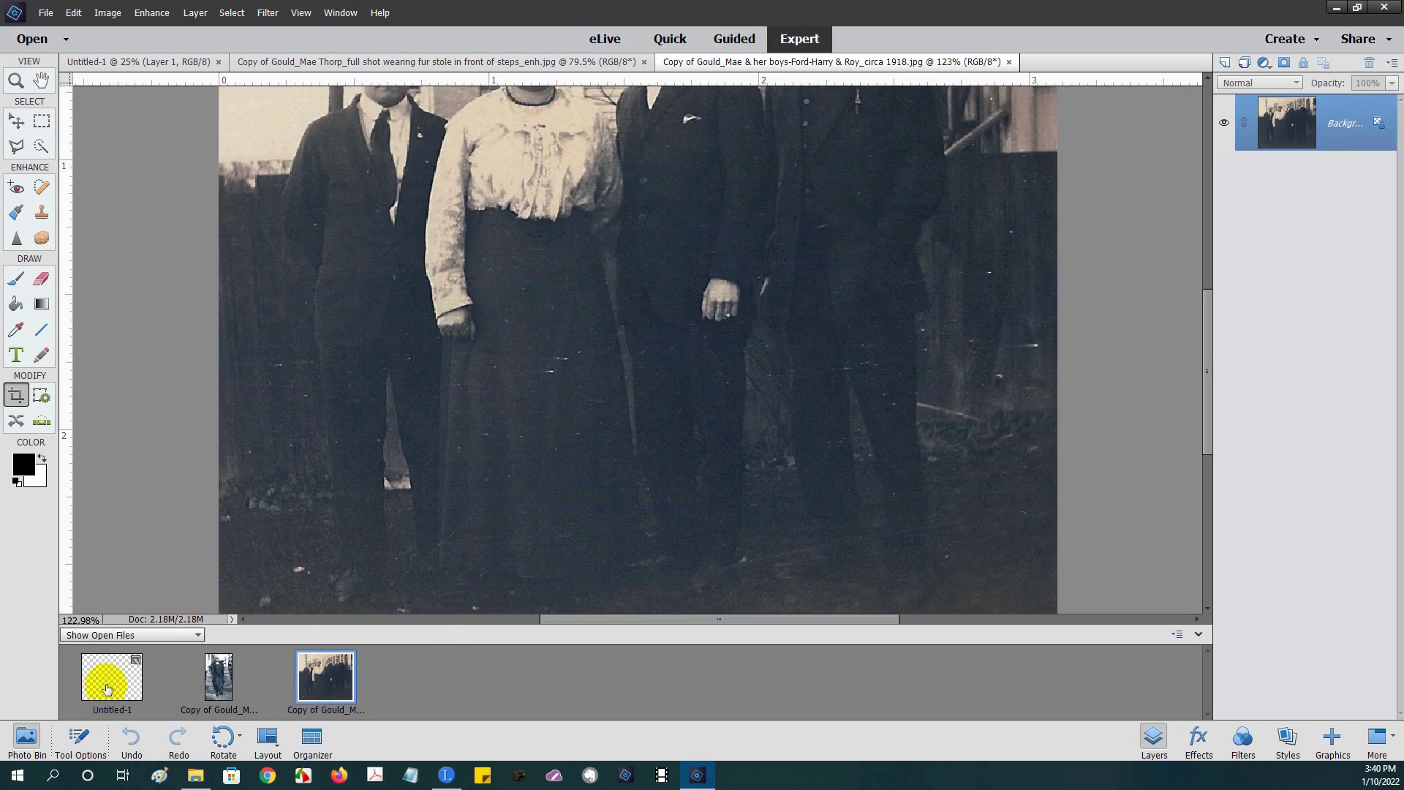
click(106, 688)
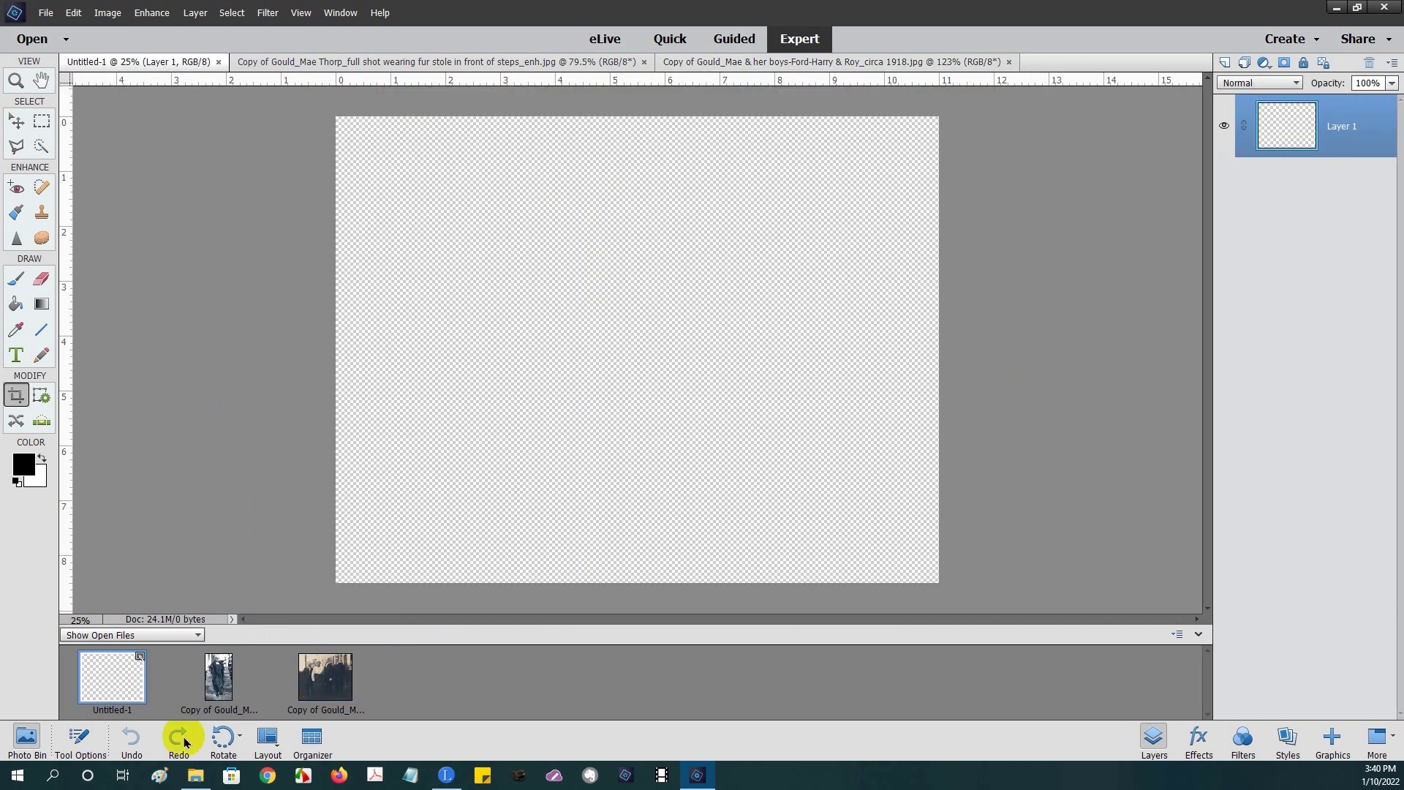
click(196, 775)
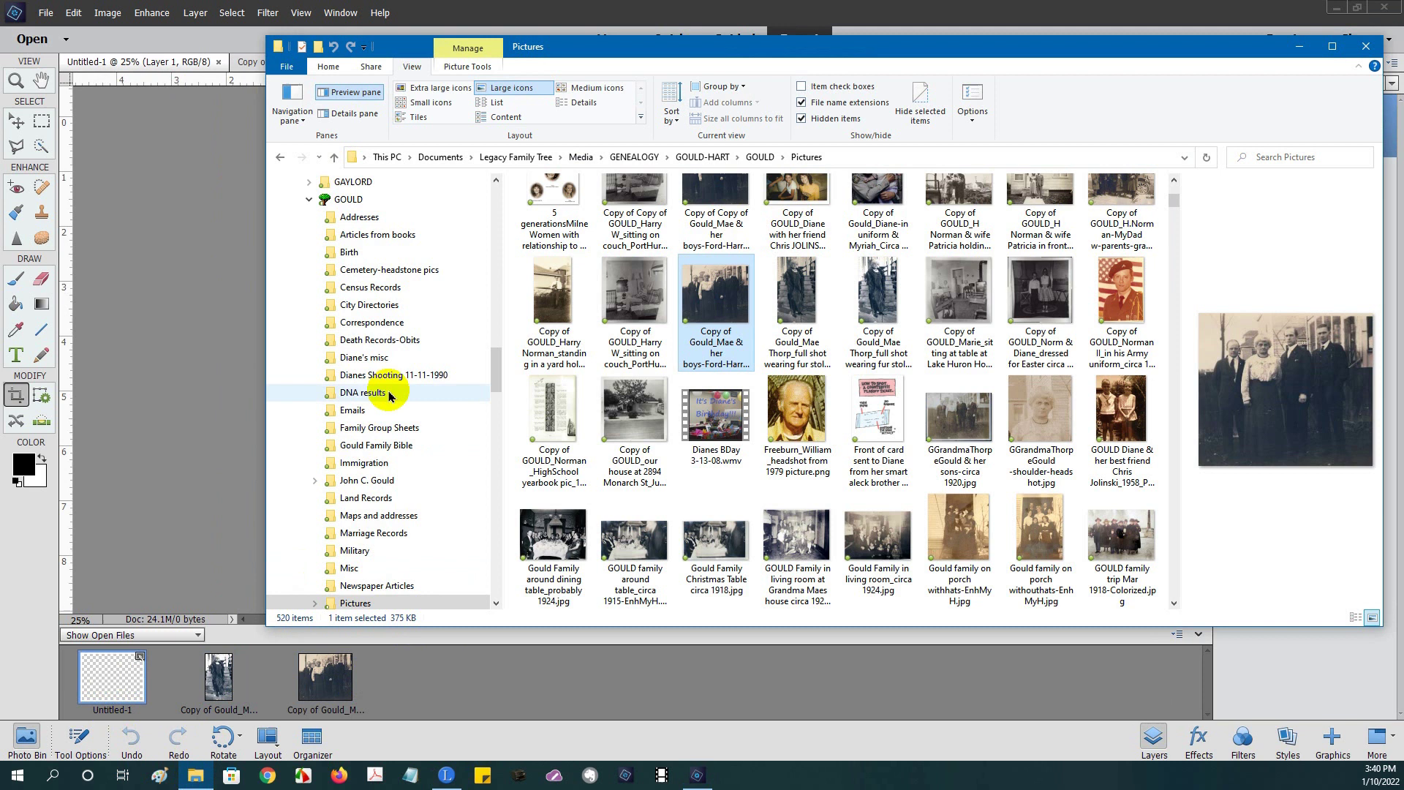
click(399, 290)
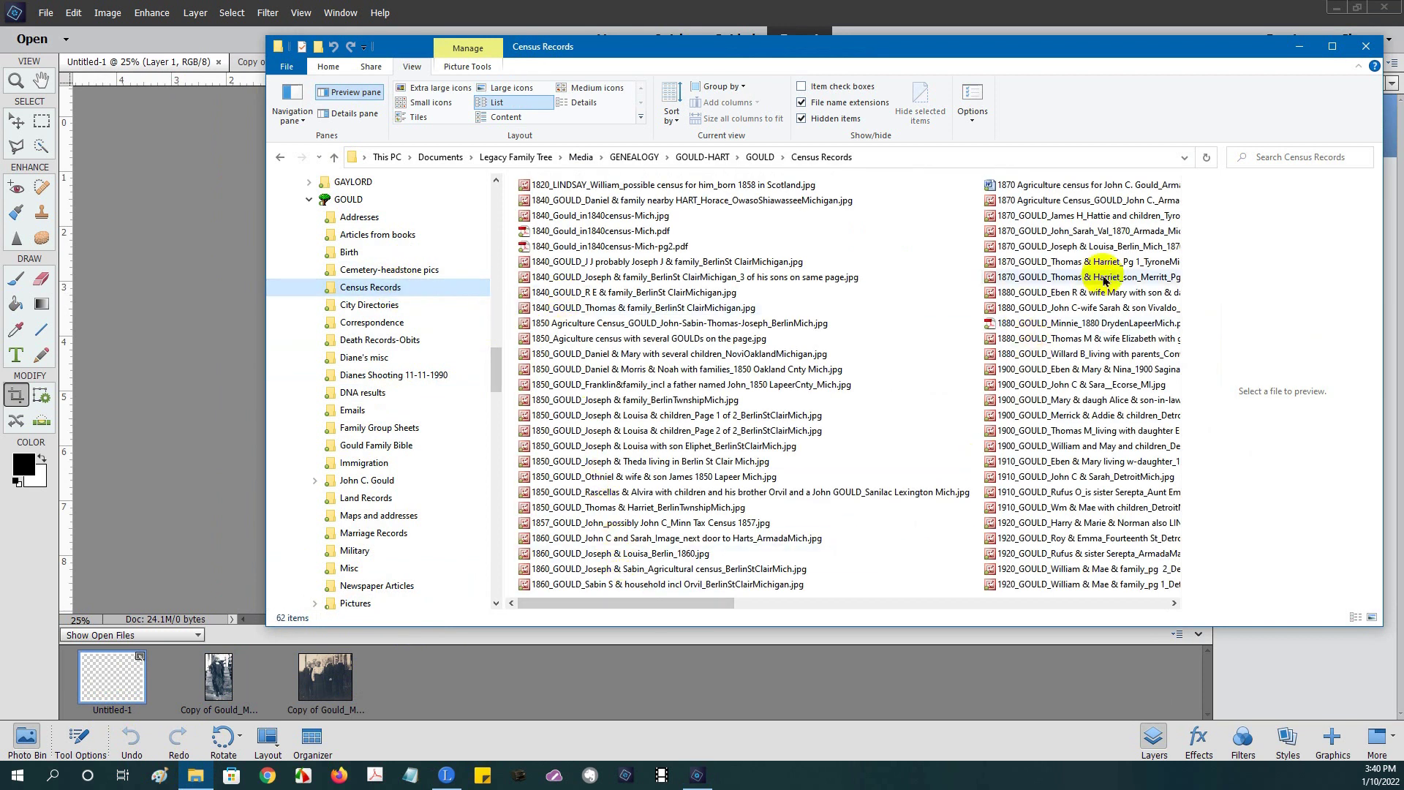
click(1097, 454)
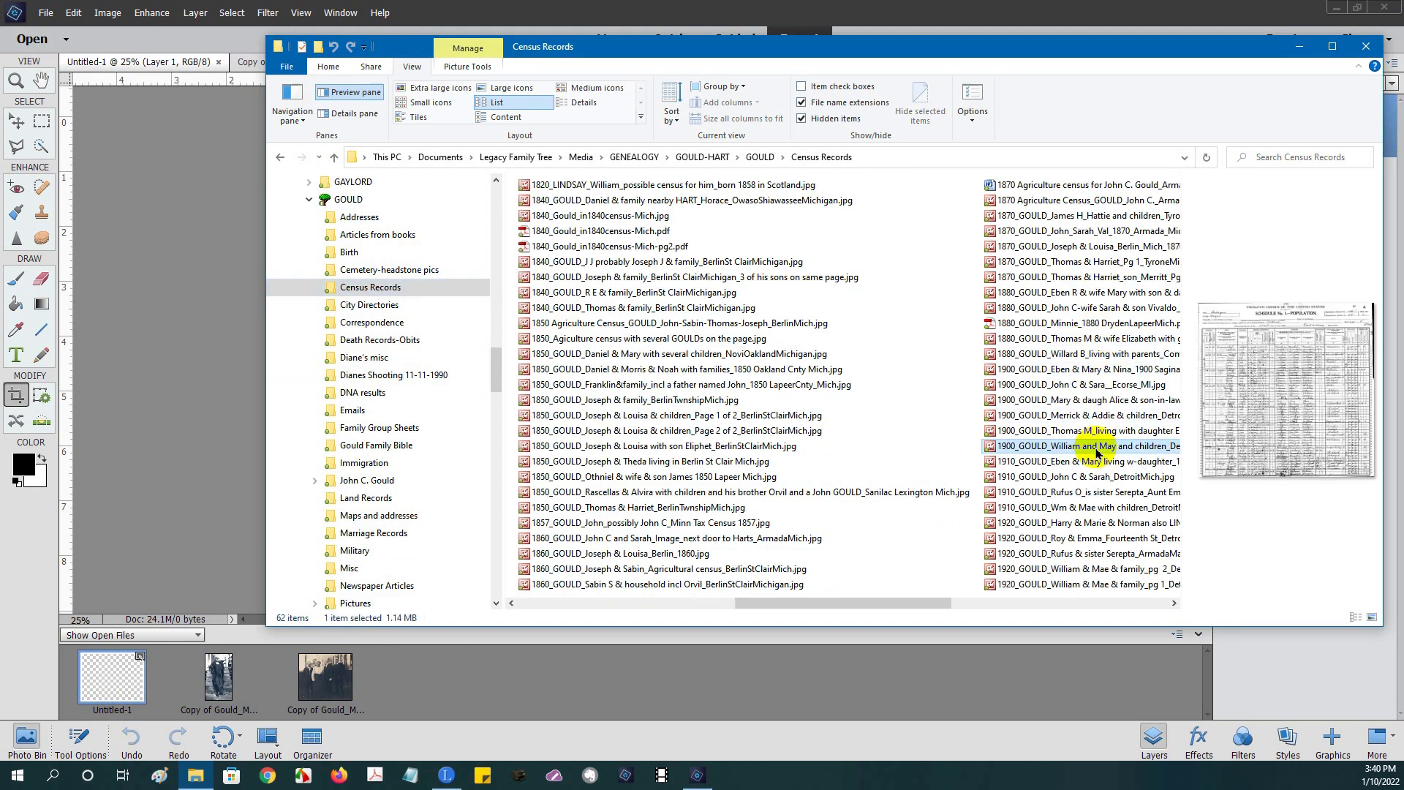
ctrl+click(1097, 453)
- Drop the 1900 census into the Photo Bin, preview the photos, and return to Untitled-1
drag(1095, 447, 476, 696)
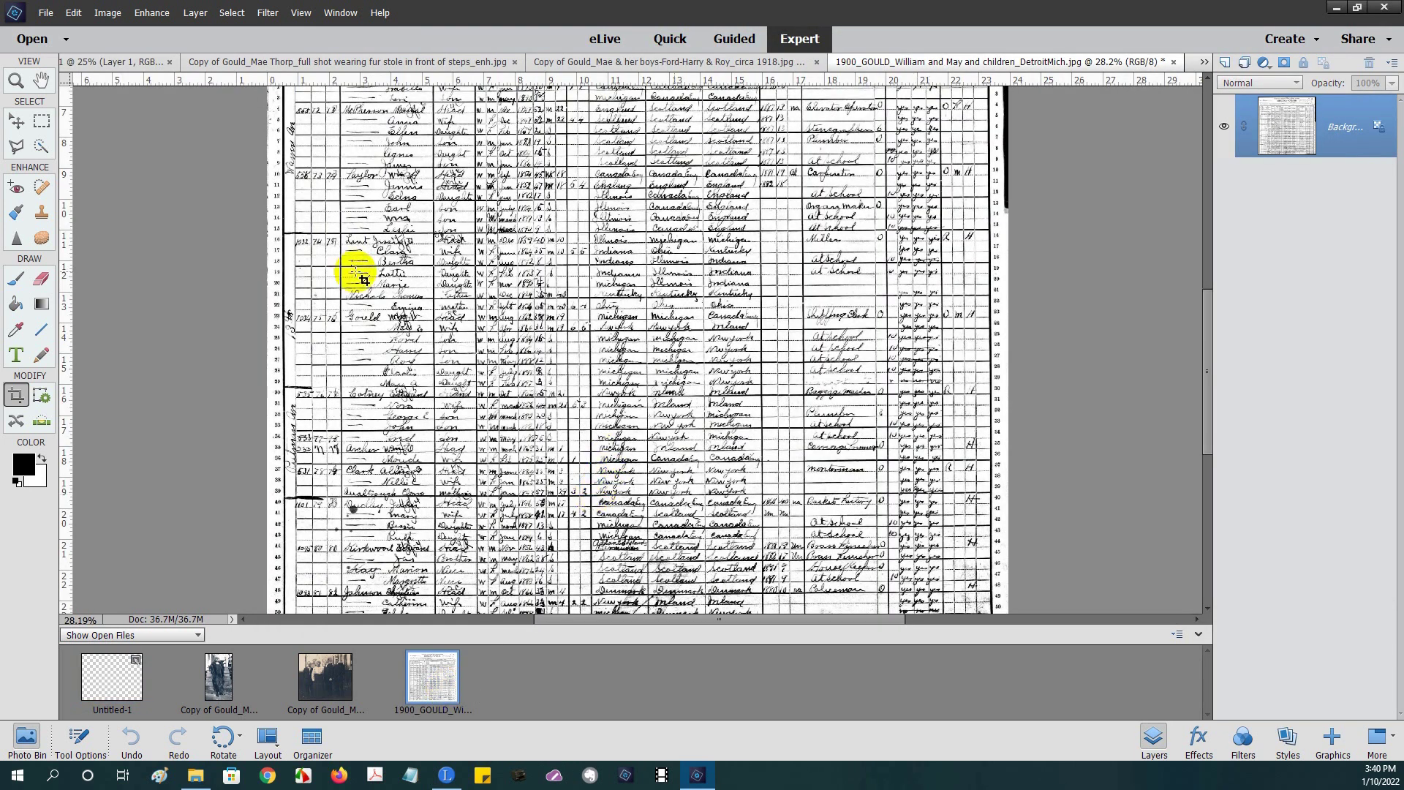
click(327, 676)
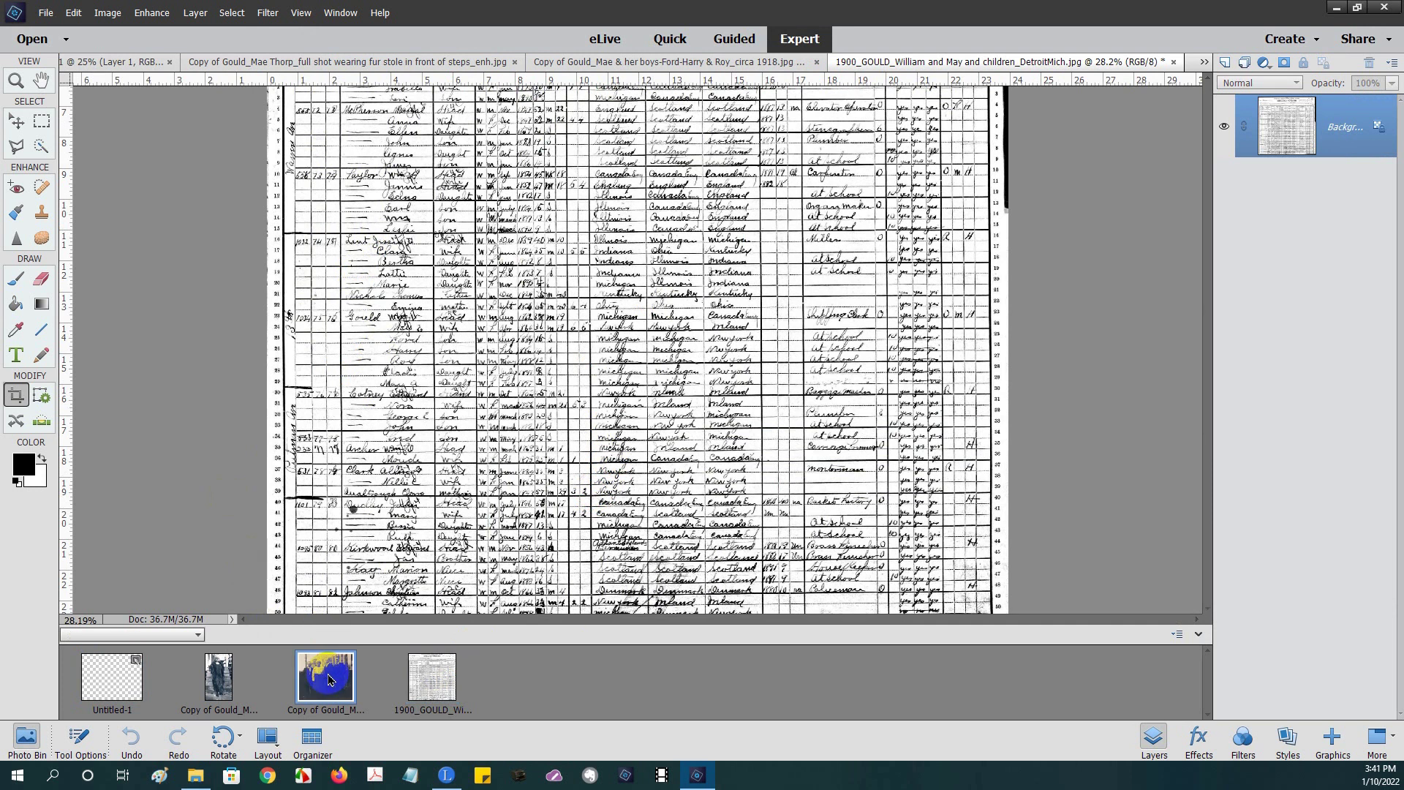
click(216, 691)
click(121, 687)
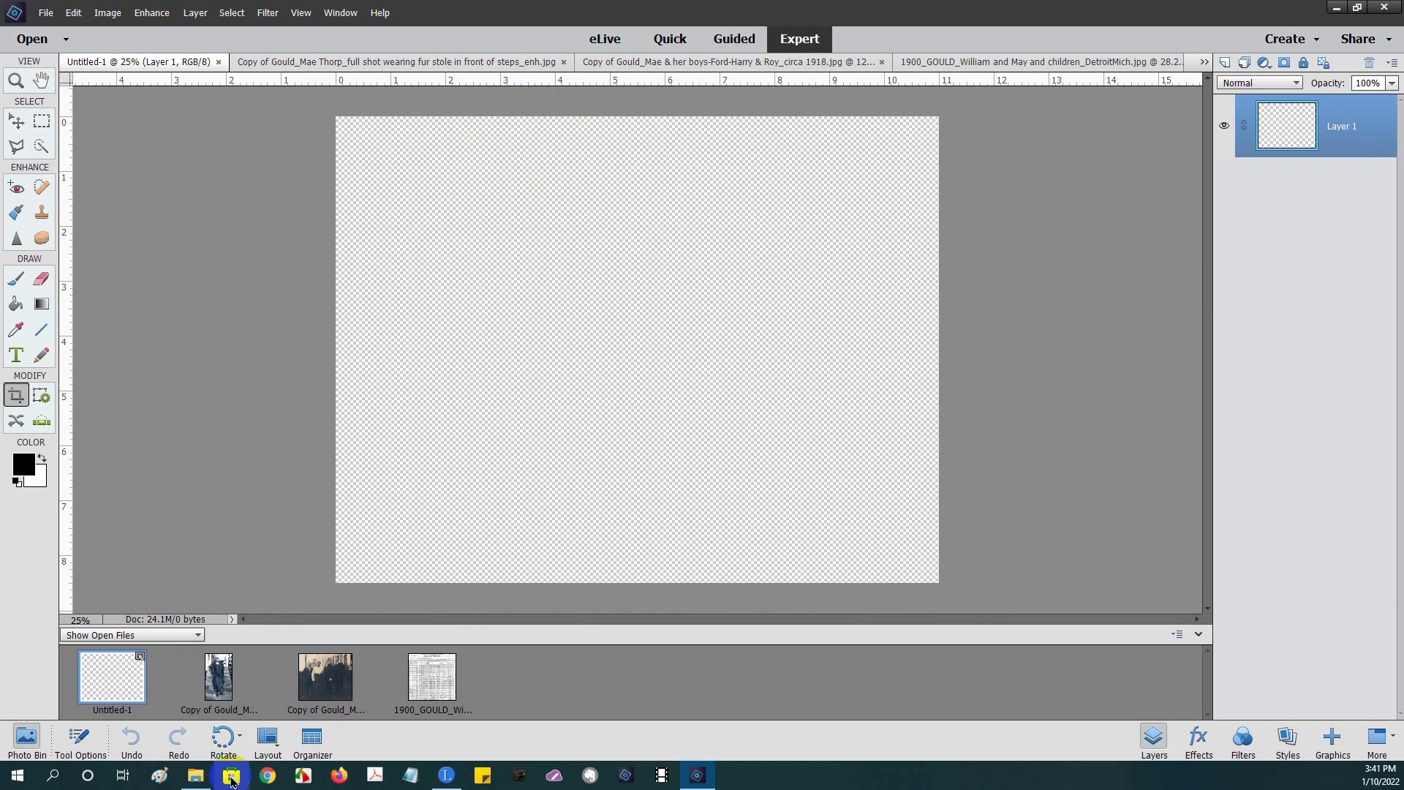
click(203, 780)
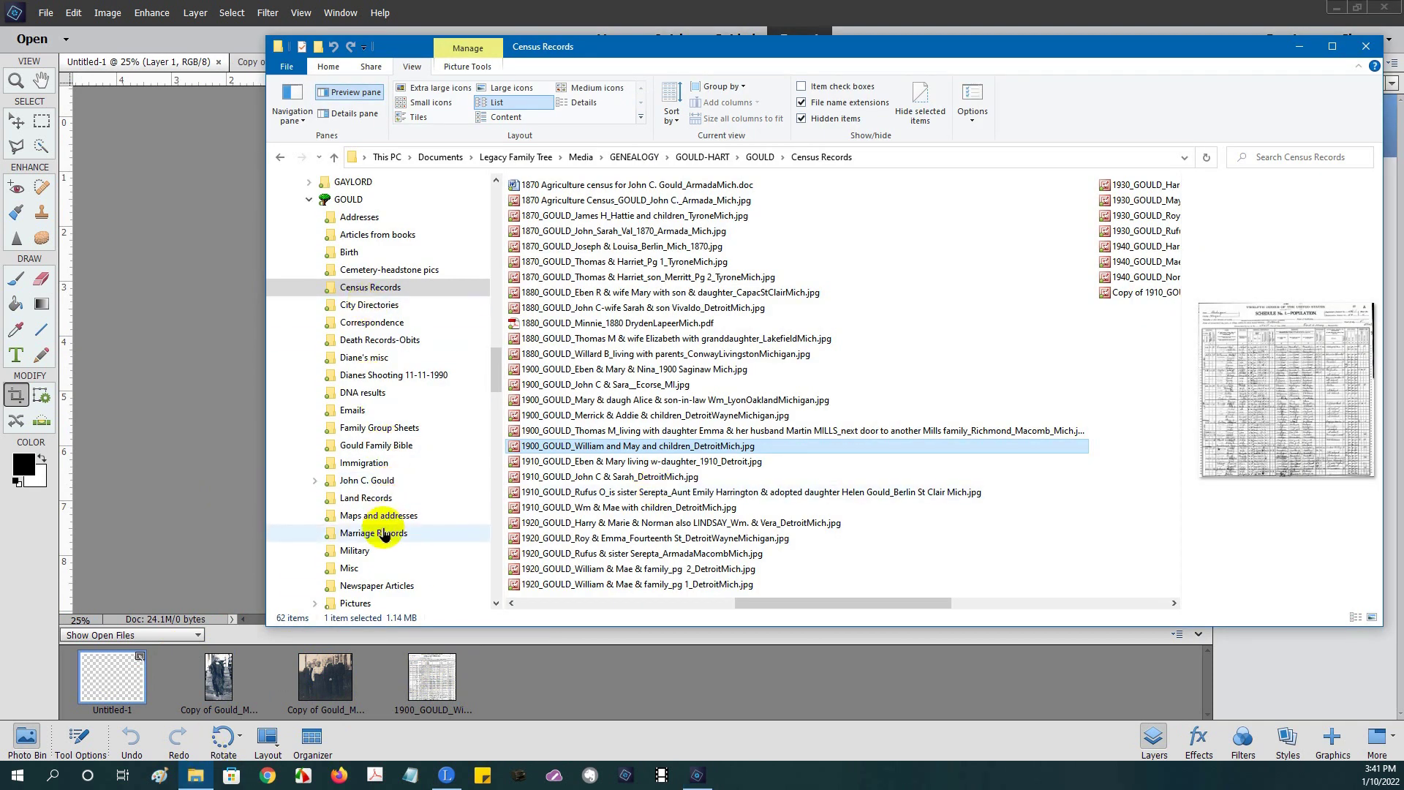
click(375, 534)
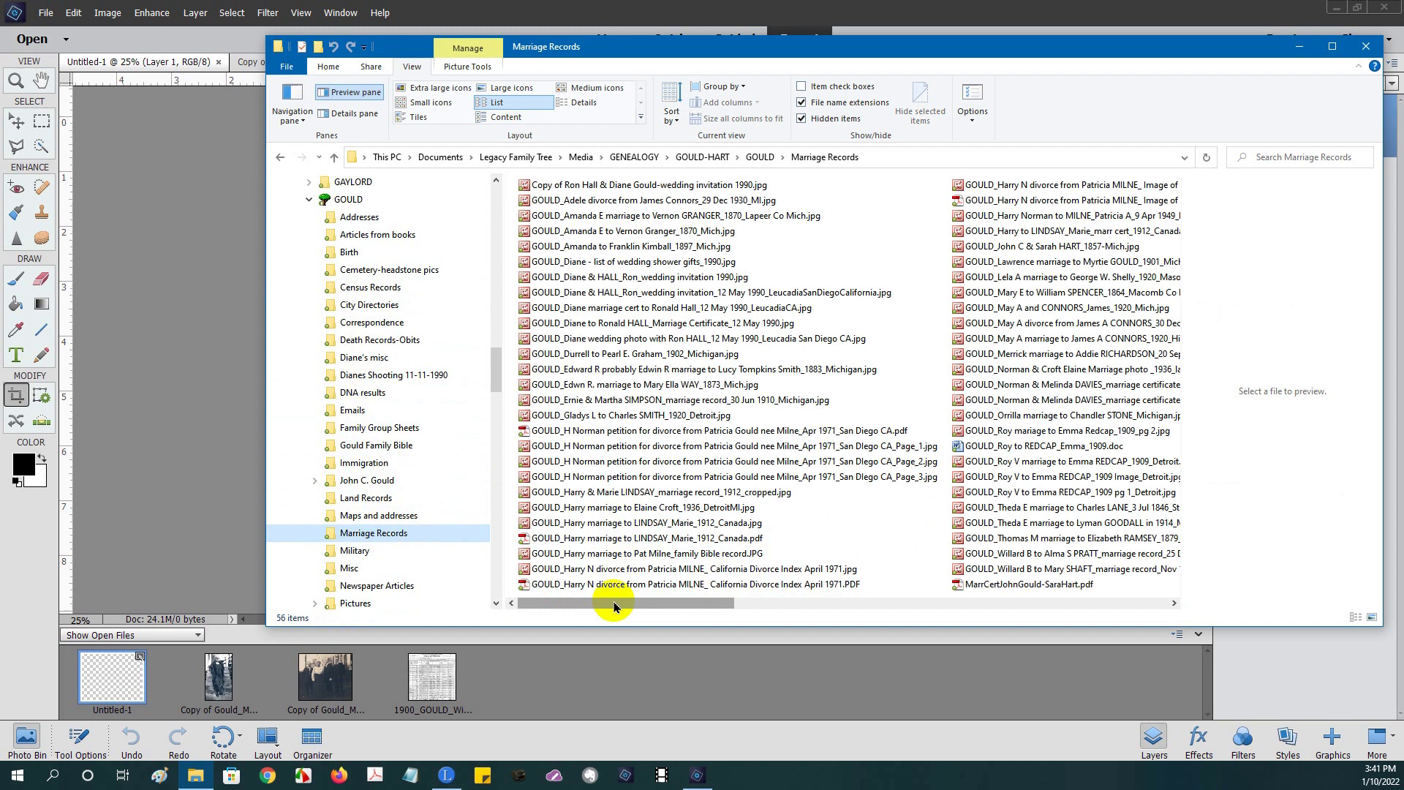
click(805, 603)
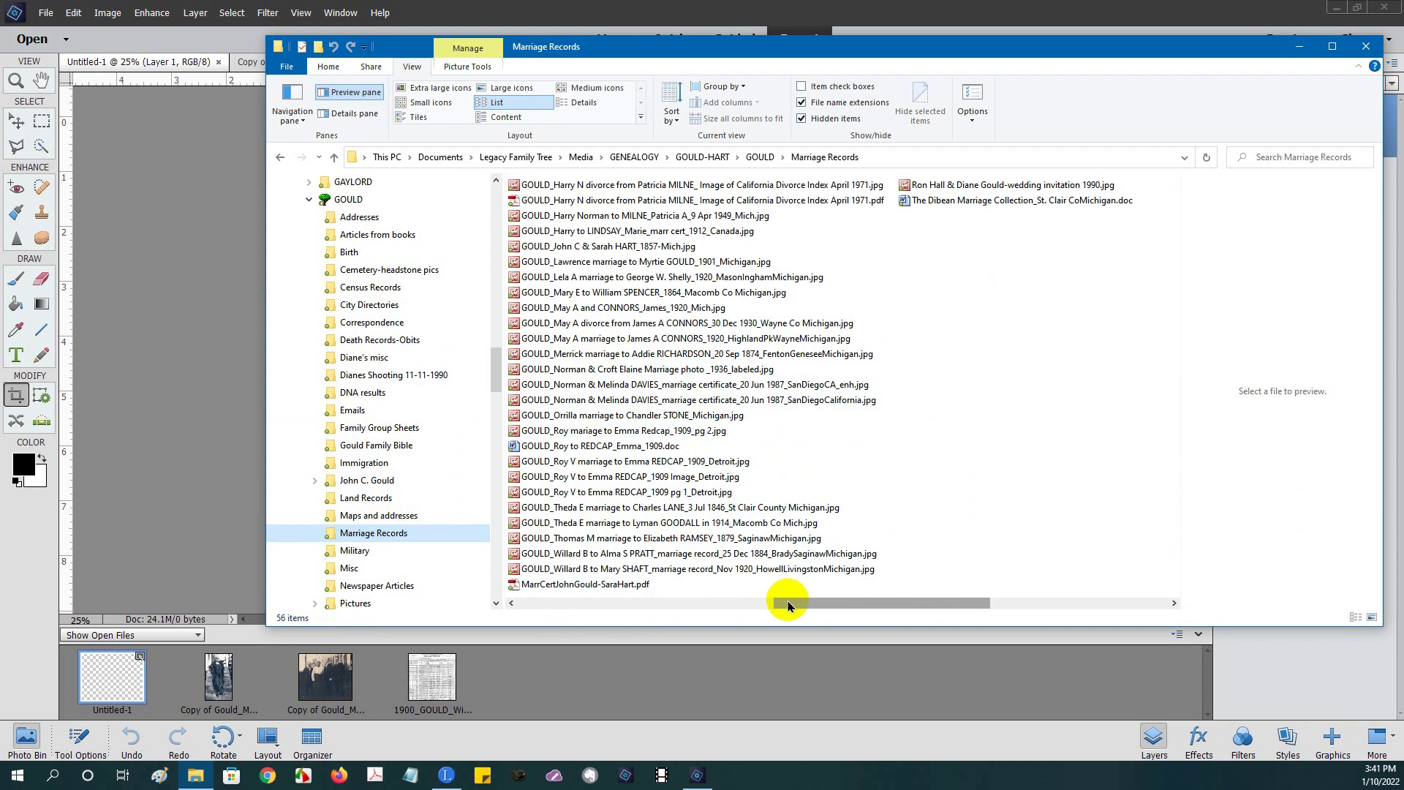
mouse_move(789, 605)
mouse_down()
mouse_move(544, 600)
mouse_move(763, 605)
mouse_up()
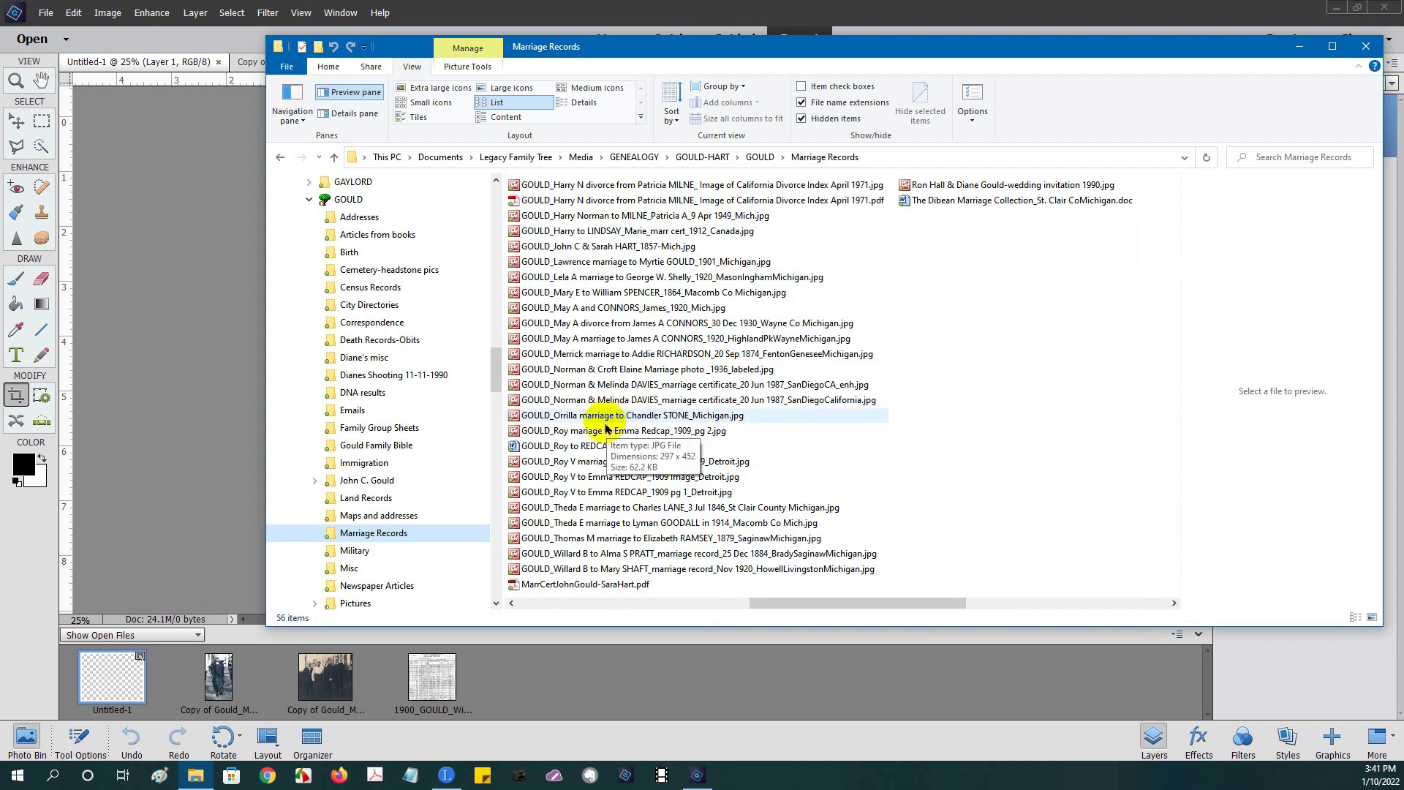
click(606, 430)
drag(605, 431, 564, 689)
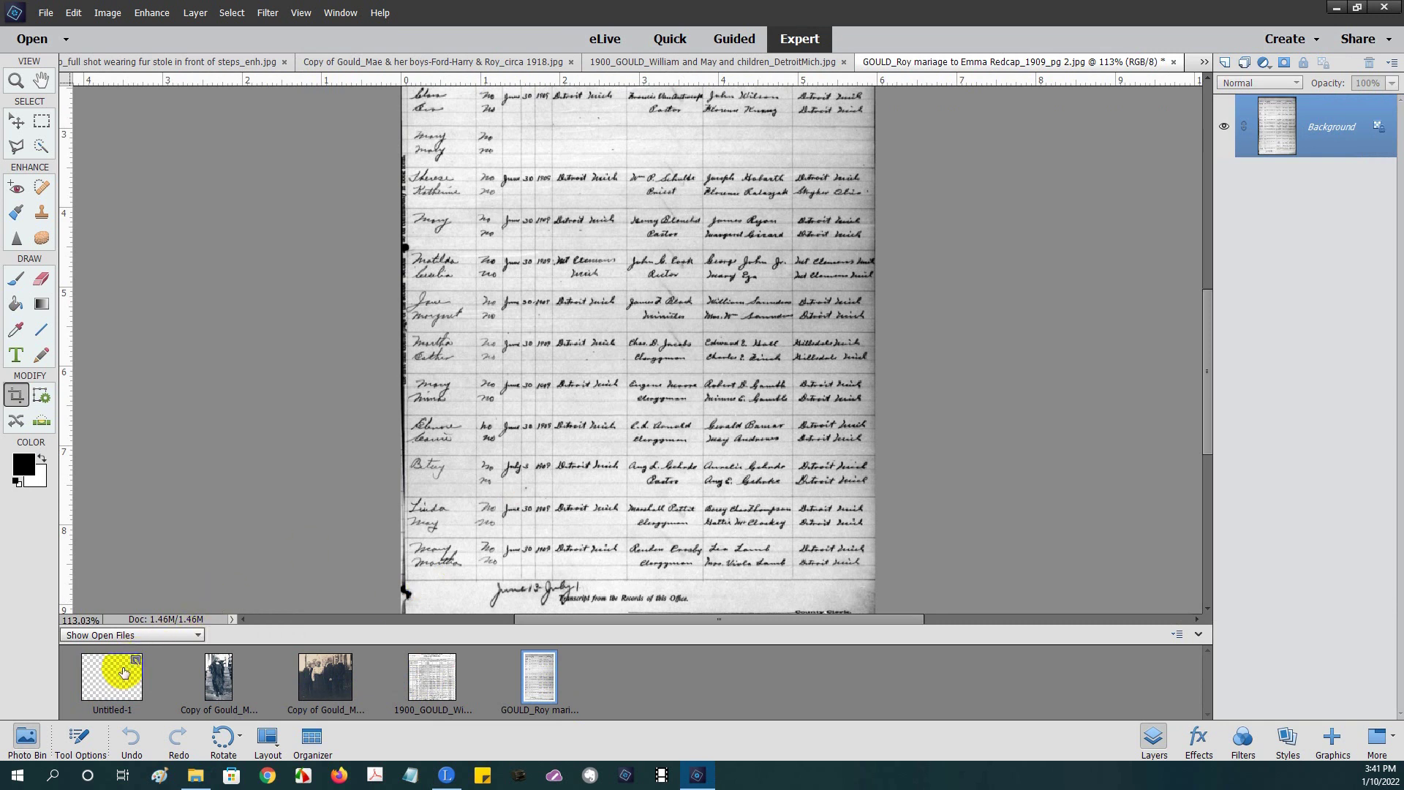
- Drag the fur-stole portrait and the Mae-and-boys photo onto Untitled-1 as centred layers
click(124, 671)
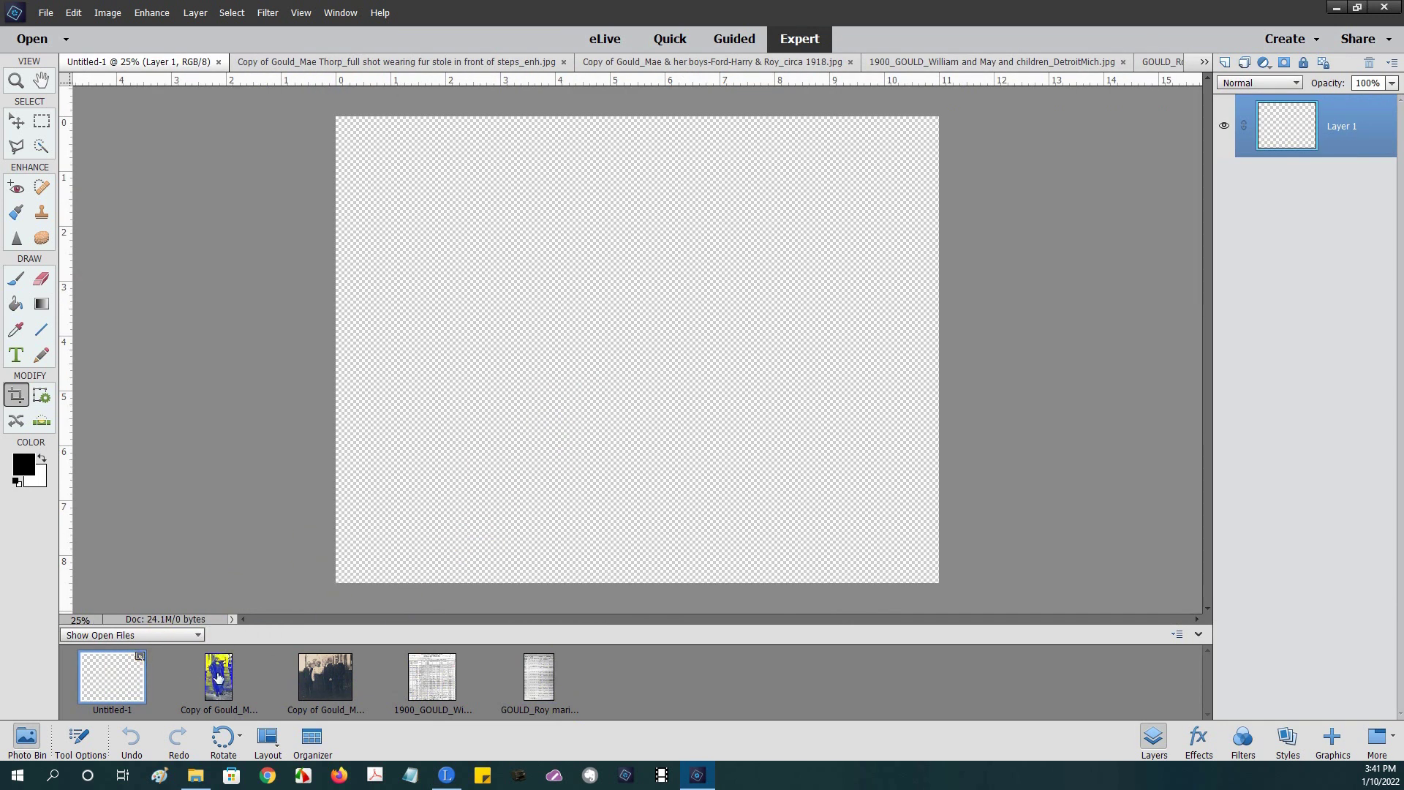
drag(218, 676, 564, 360)
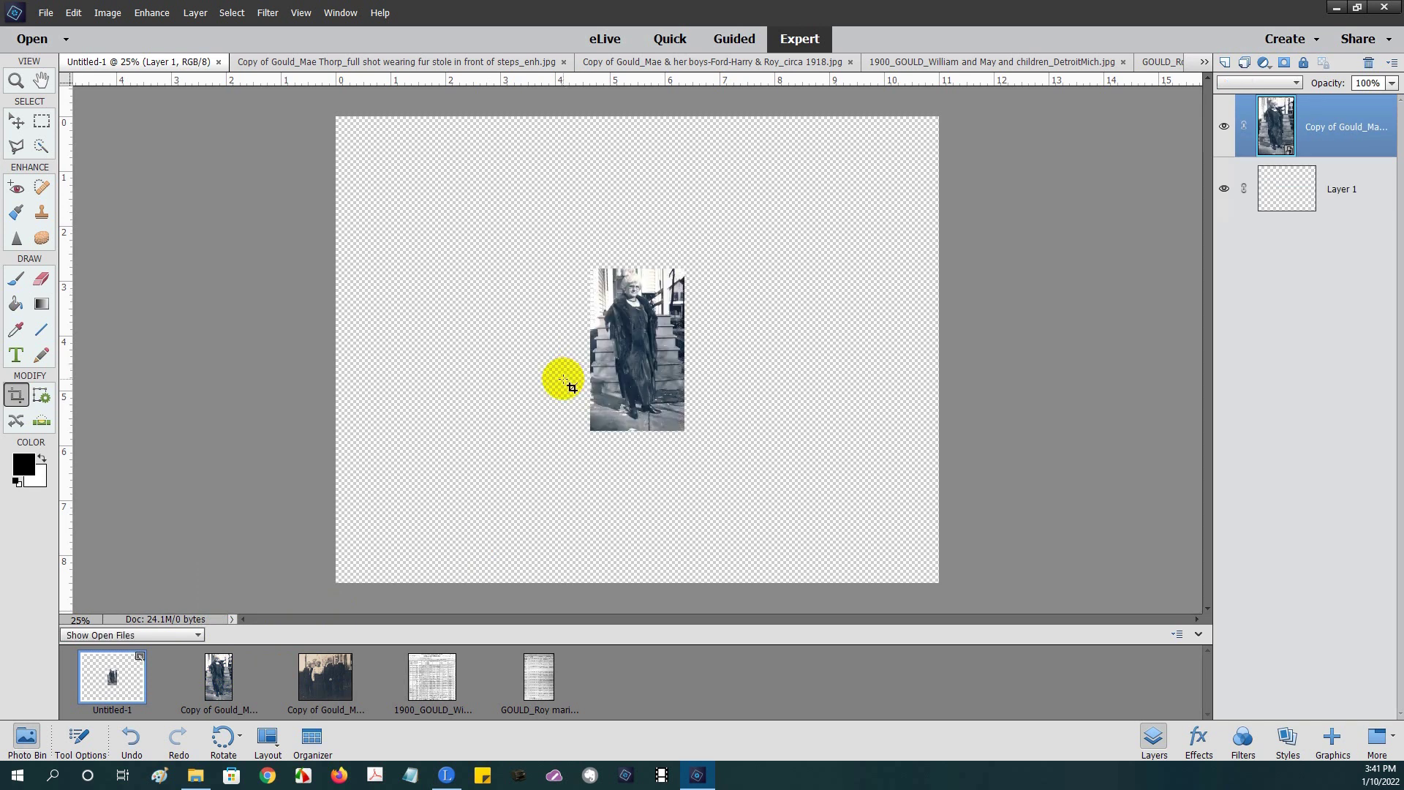
drag(327, 675, 462, 439)
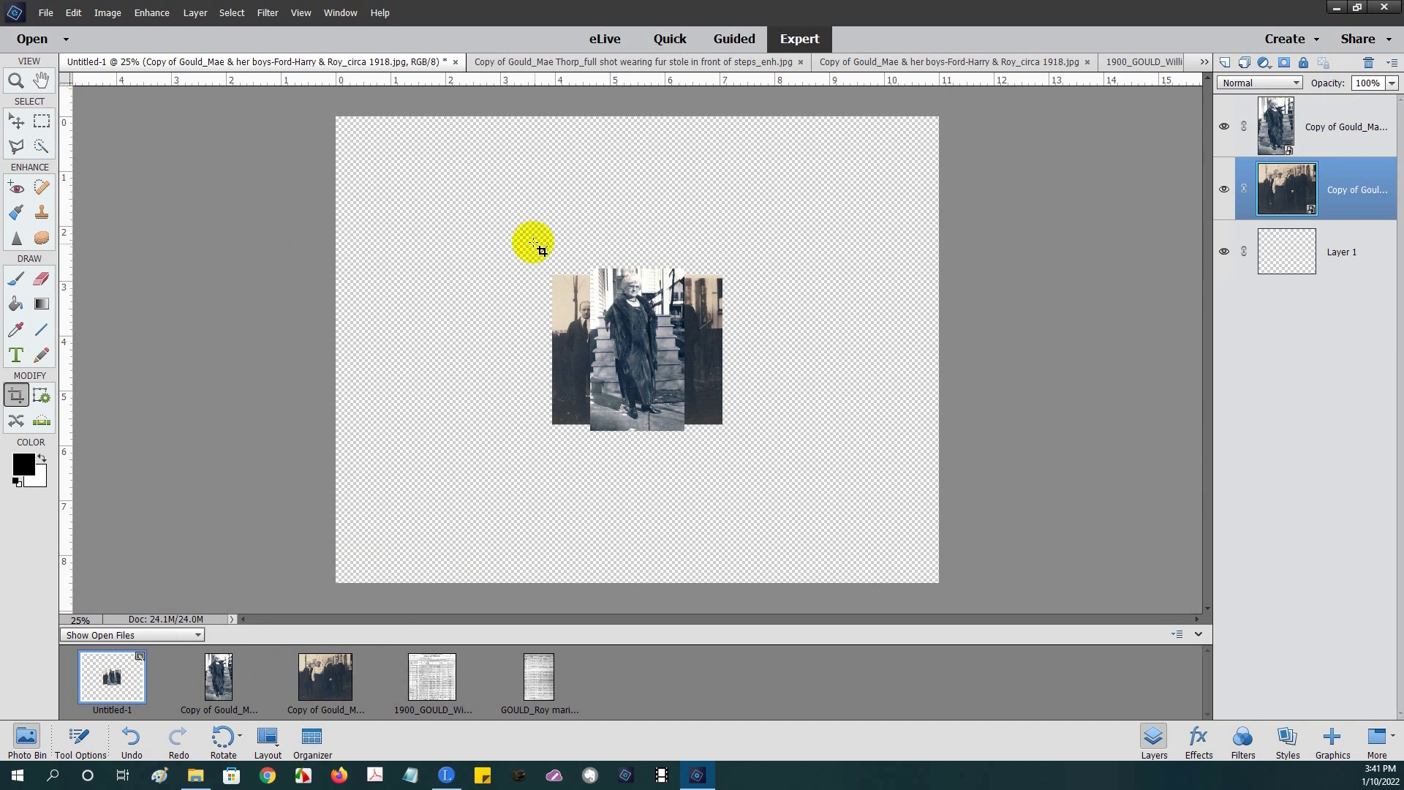
drag(560, 314, 624, 352)
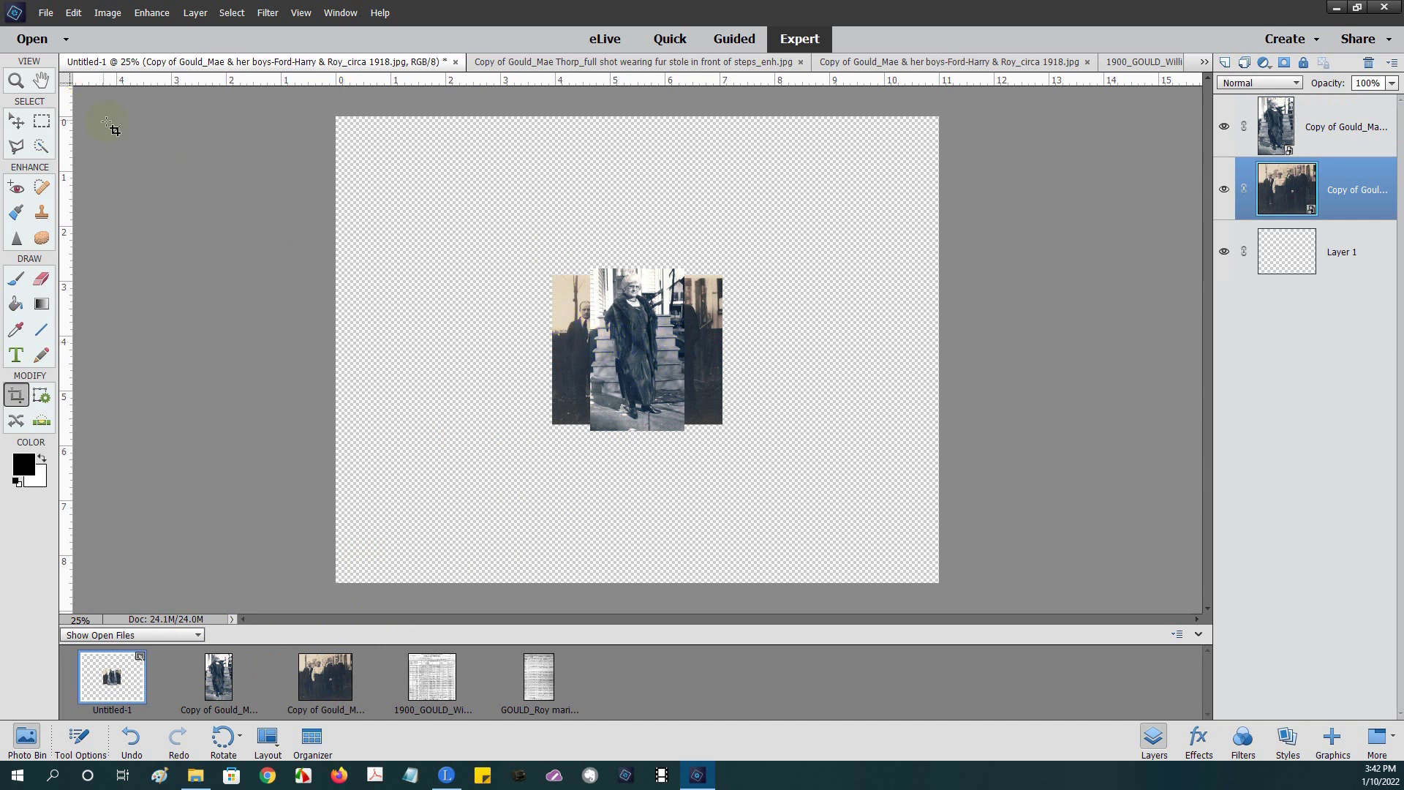
- With the Move tool, tilt the group photo, rotate it back nearly straight, and commit
click(15, 124)
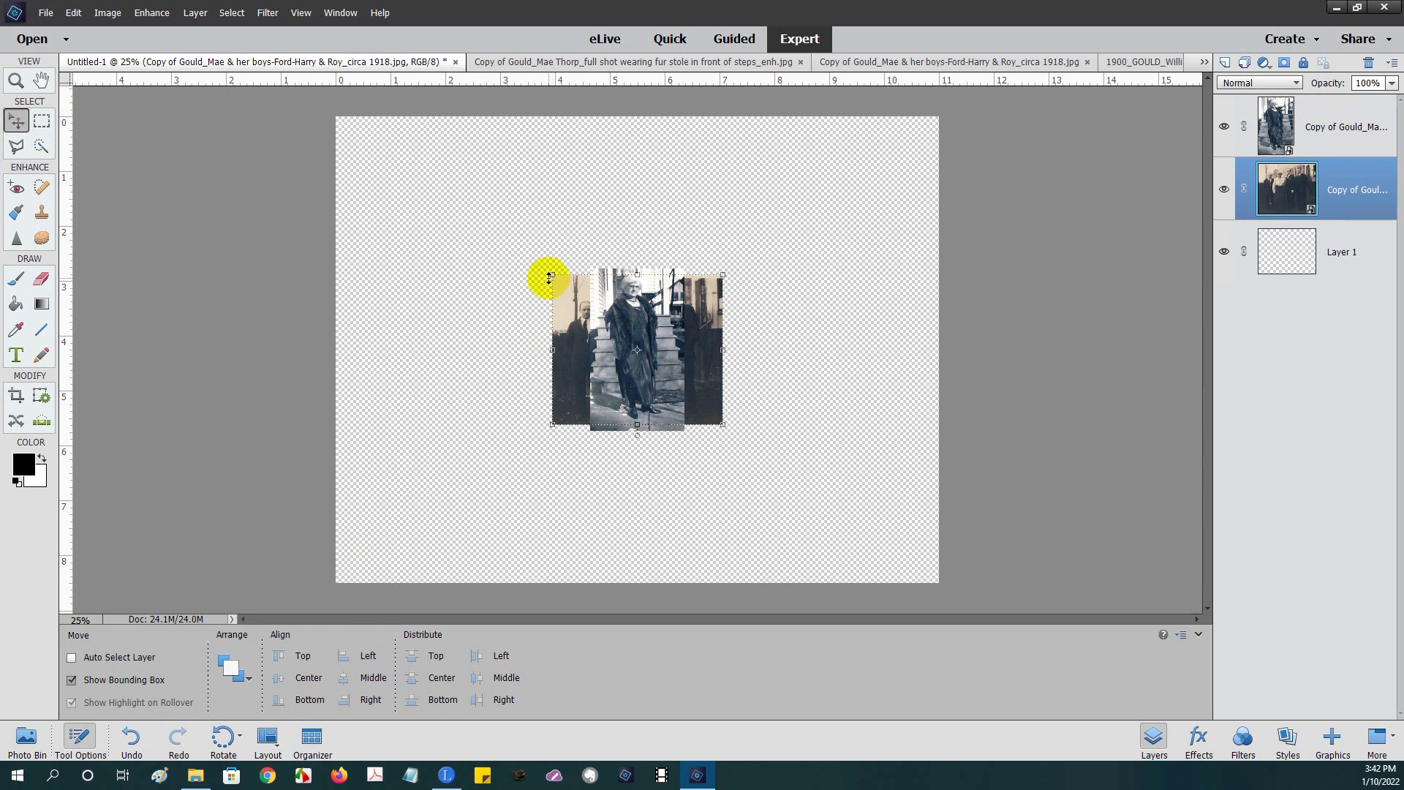
click(553, 401)
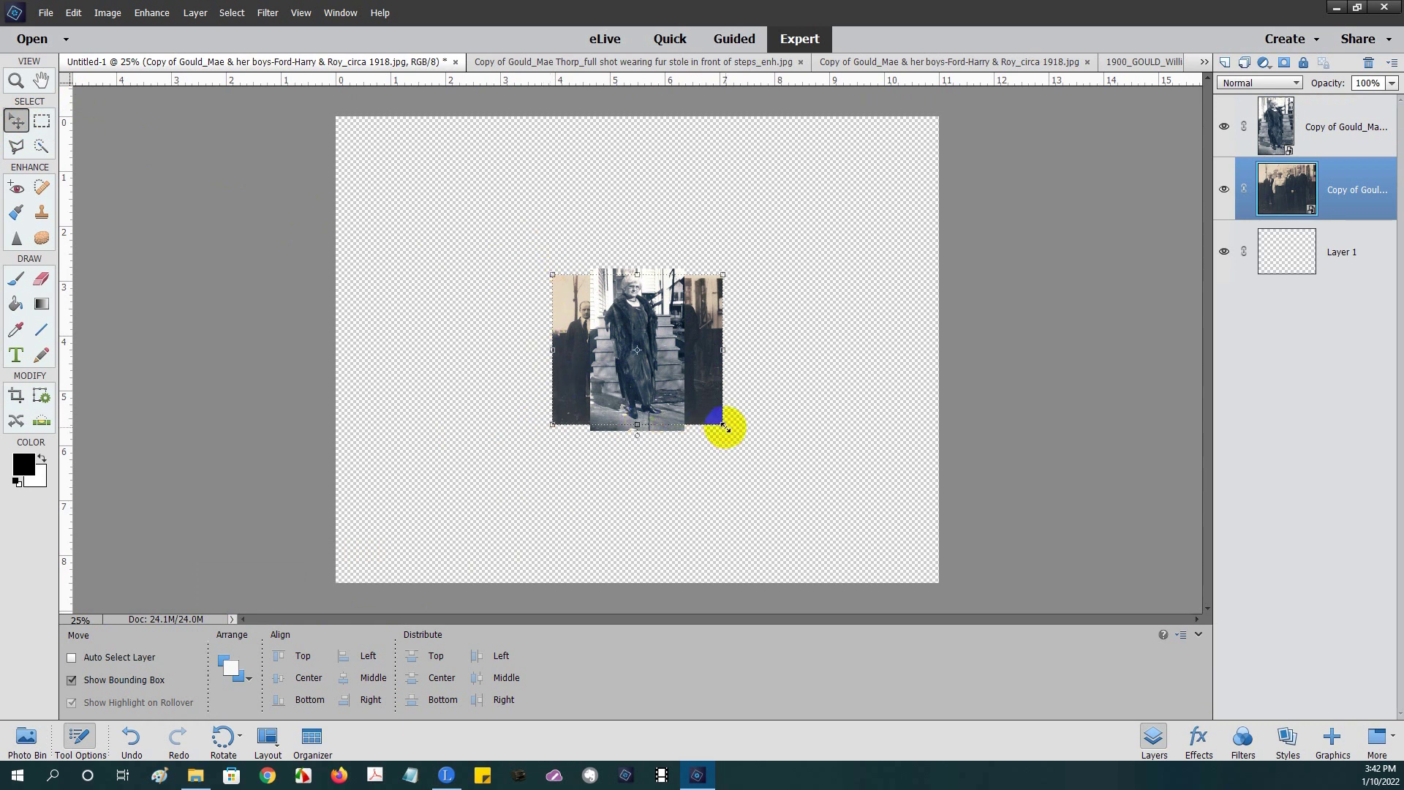
drag(723, 424, 738, 289)
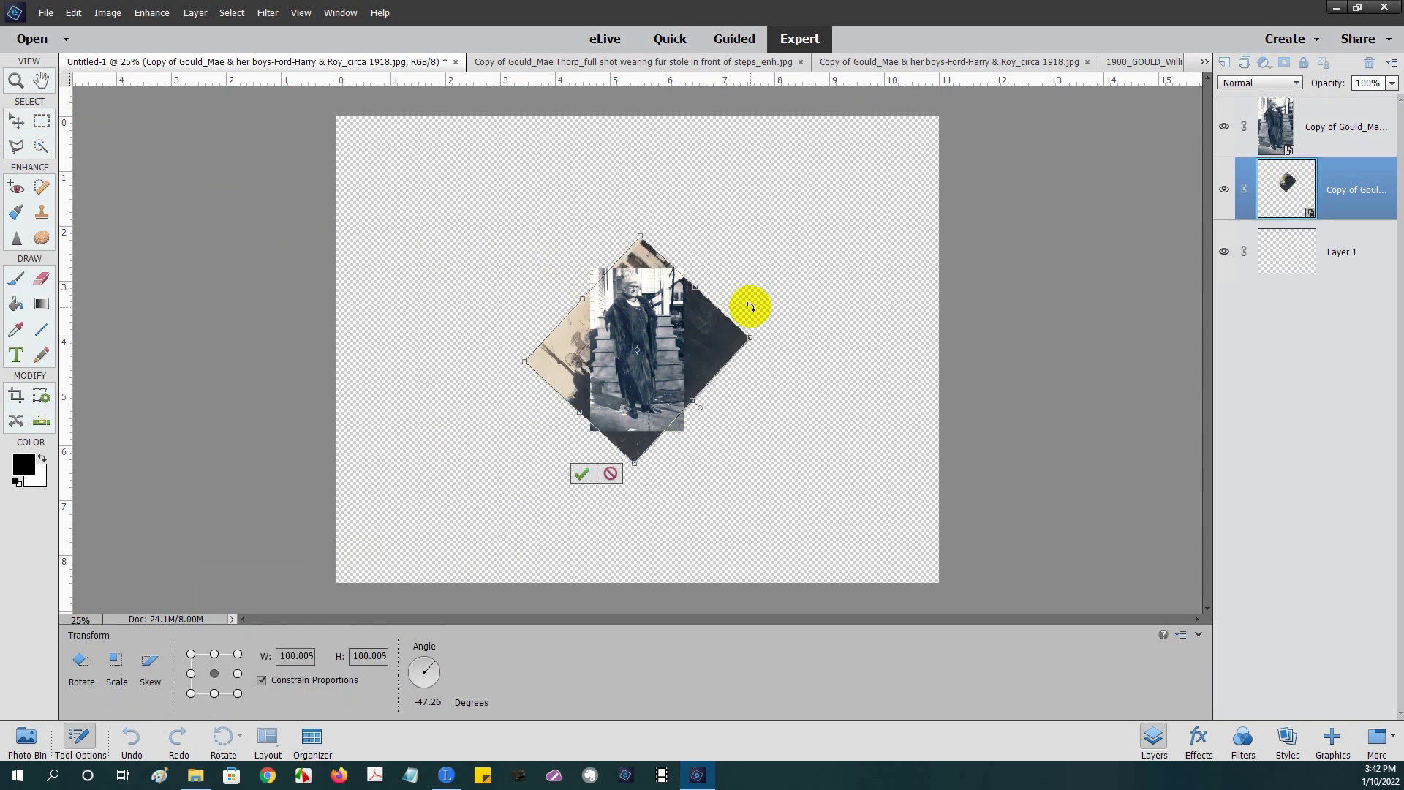
drag(762, 337, 730, 432)
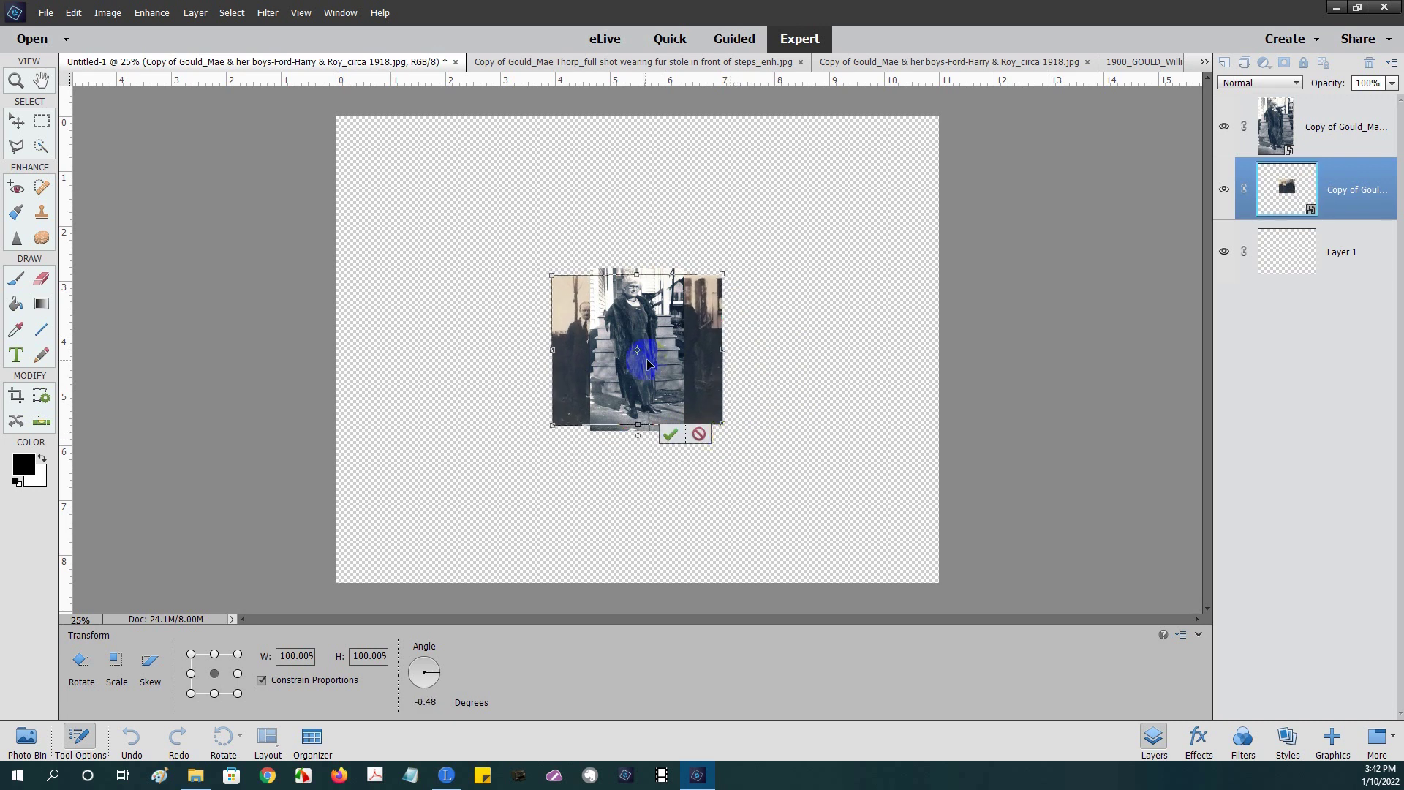
click(678, 439)
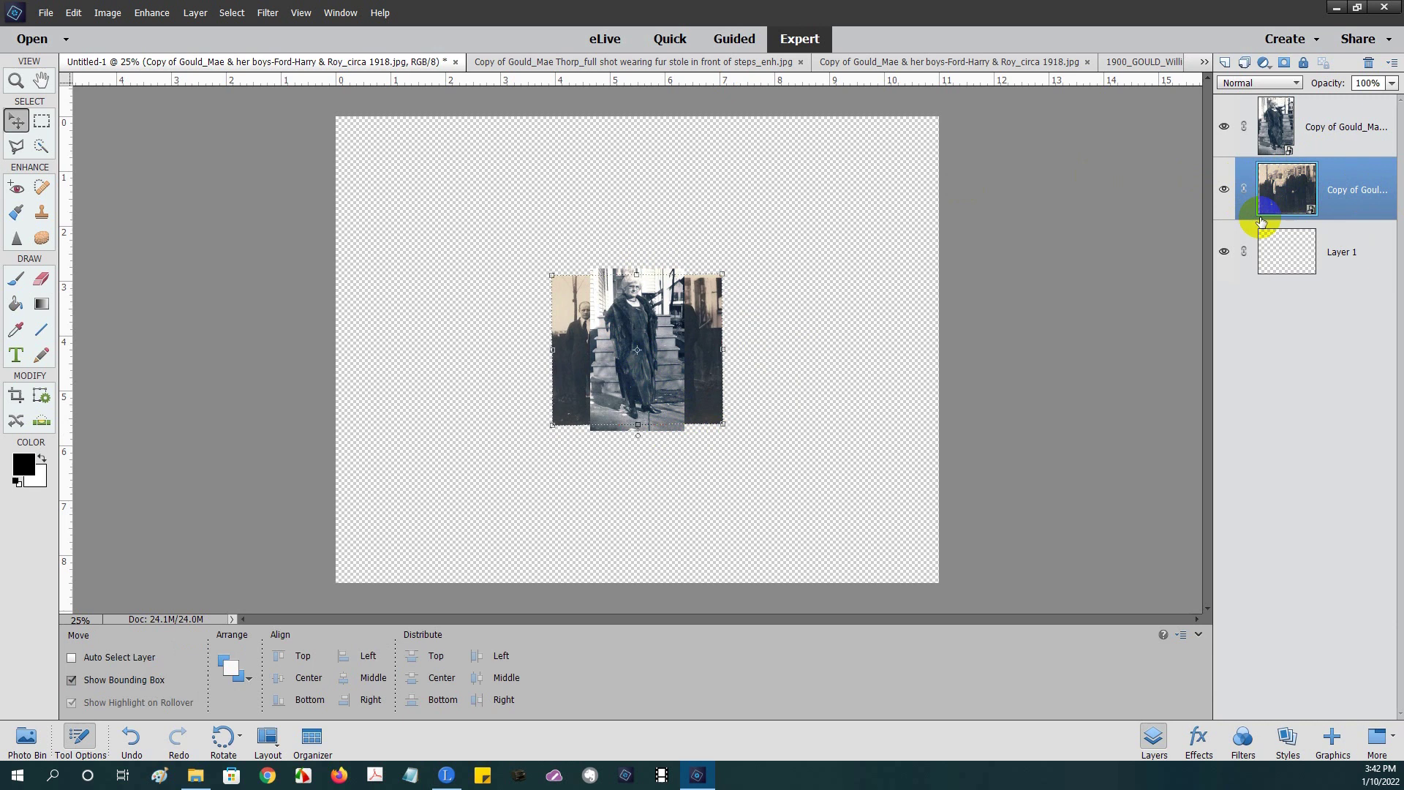
- Move the fur-stole portrait to the upper left and the group photo lower right of centre
click(1297, 196)
click(1332, 111)
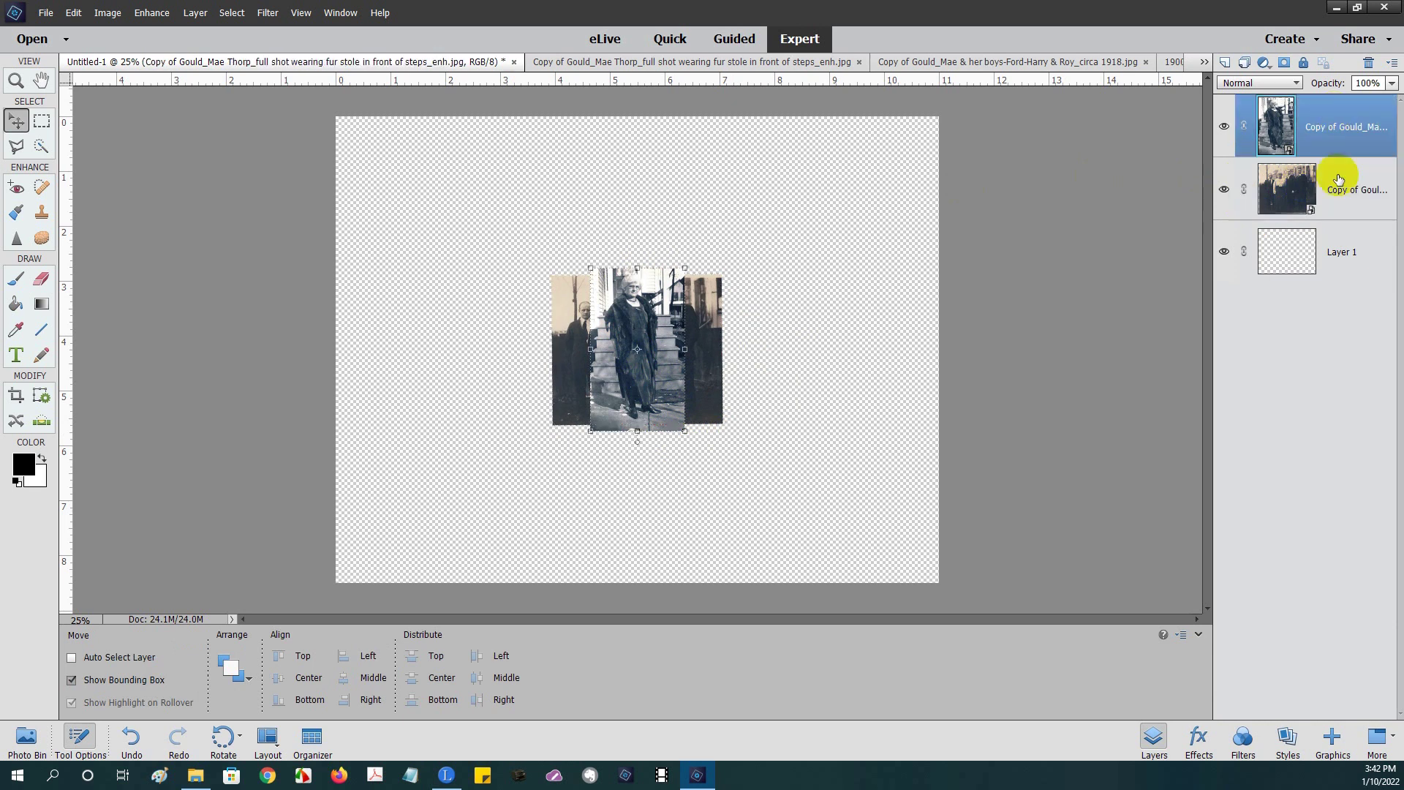
click(1328, 137)
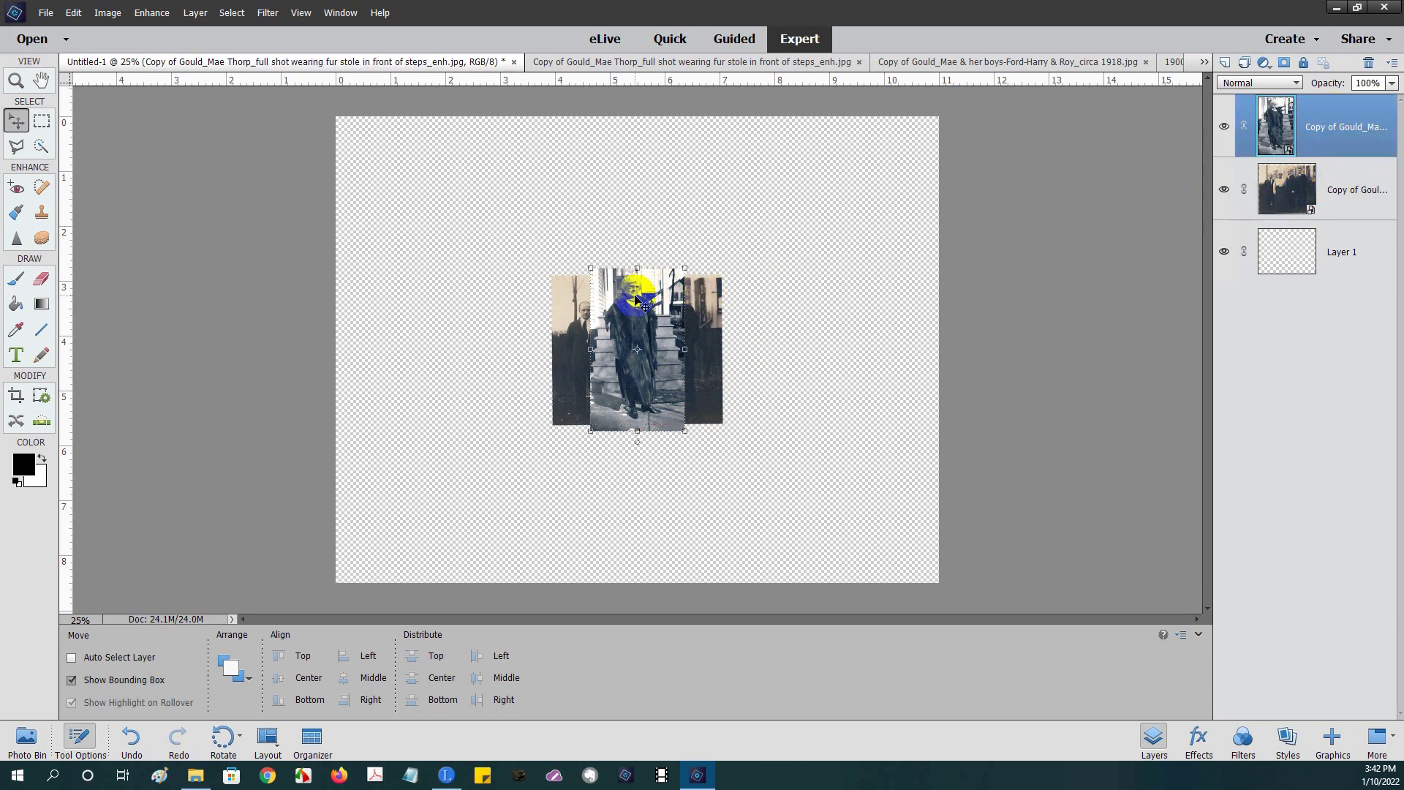
drag(636, 298, 477, 265)
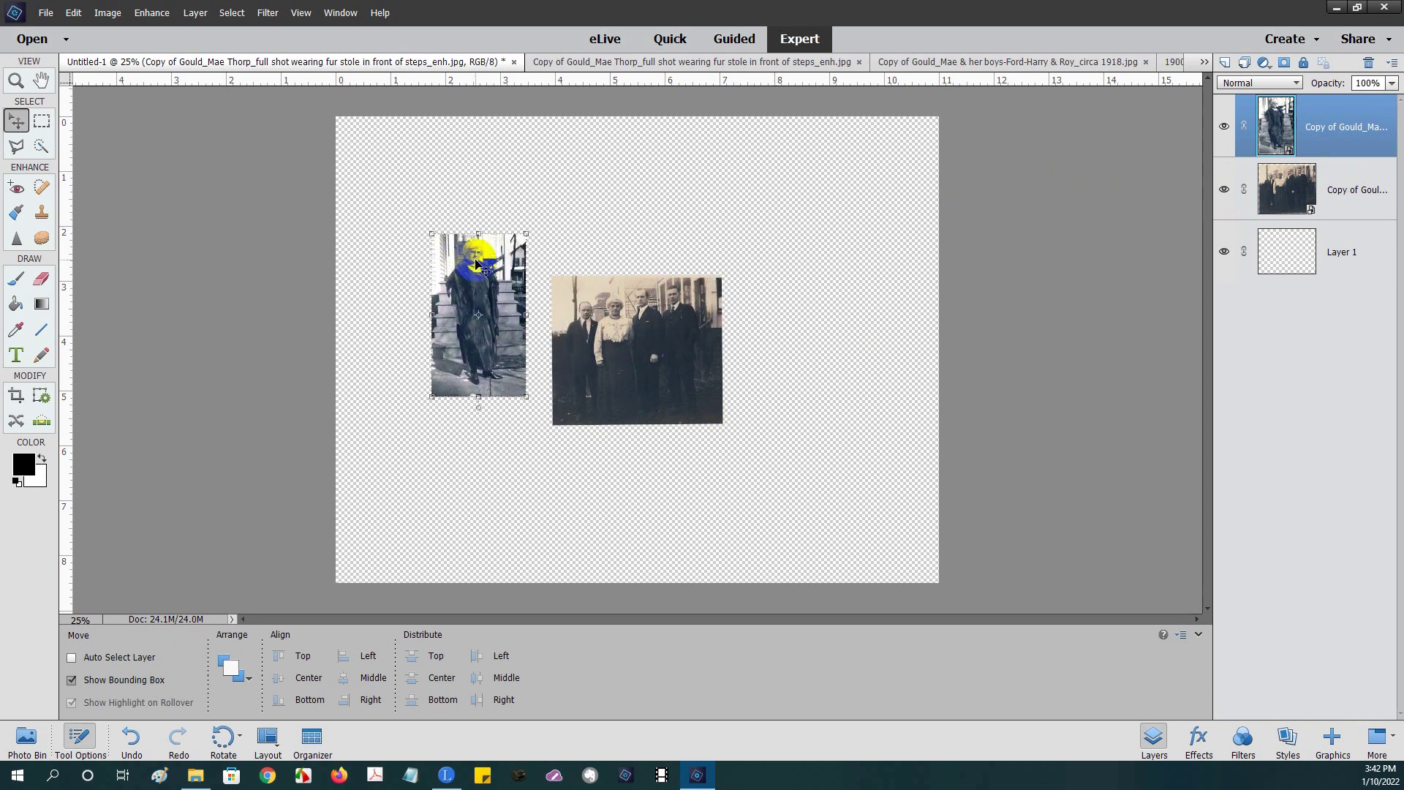
click(1275, 187)
drag(618, 322, 647, 403)
- Place the 1900 census shrunk at upper right, then add the 1909 marriage record at top centre
click(29, 738)
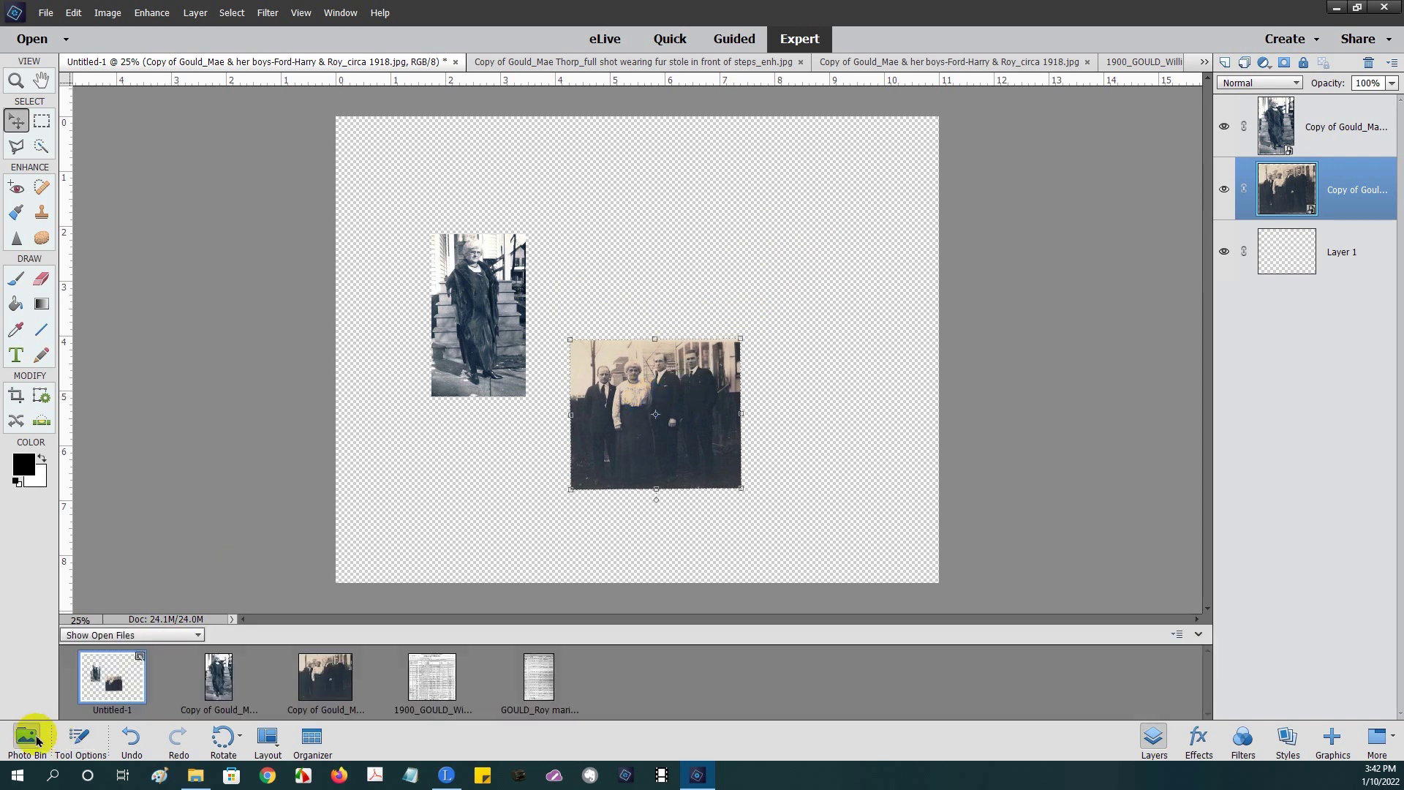
drag(426, 687, 683, 230)
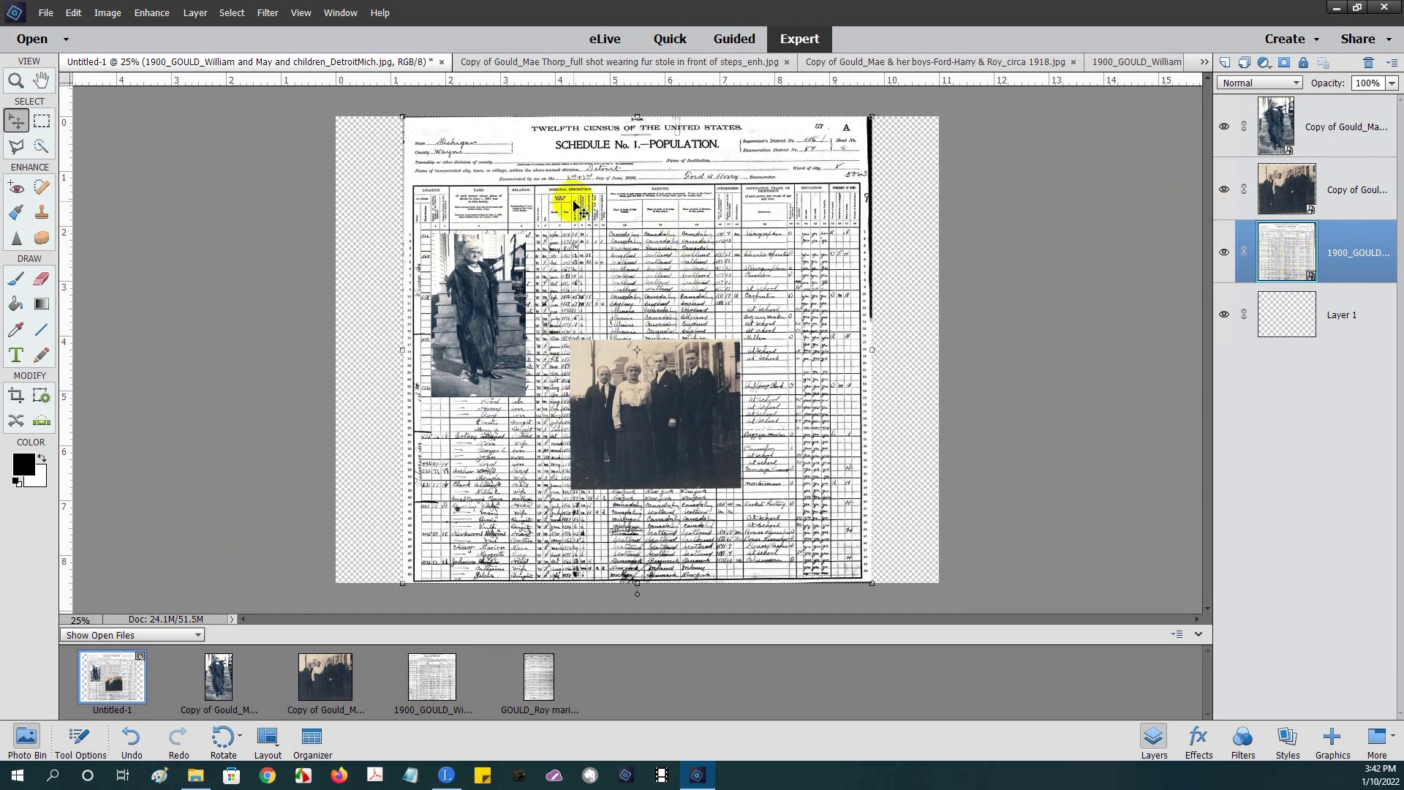
drag(401, 119, 765, 335)
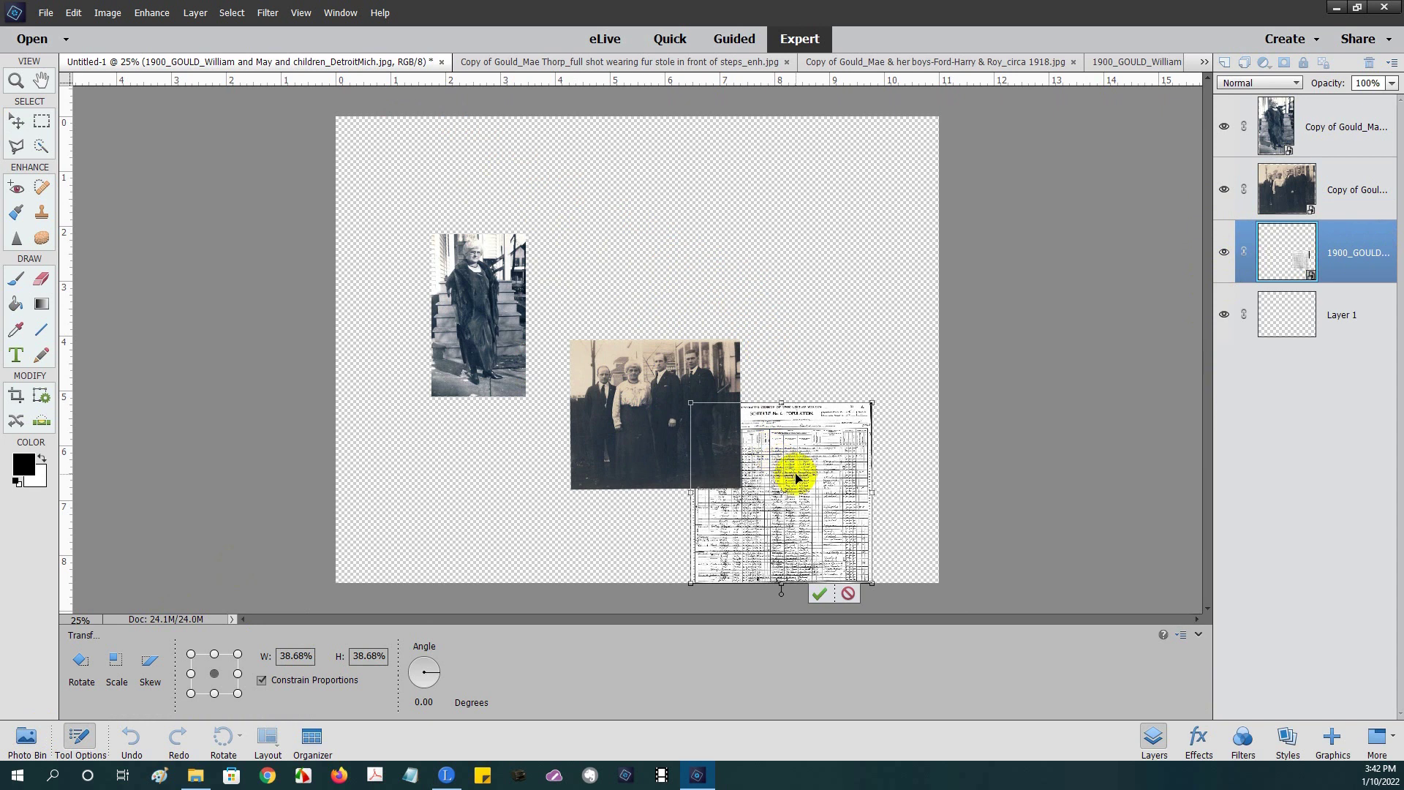
drag(797, 476, 820, 274)
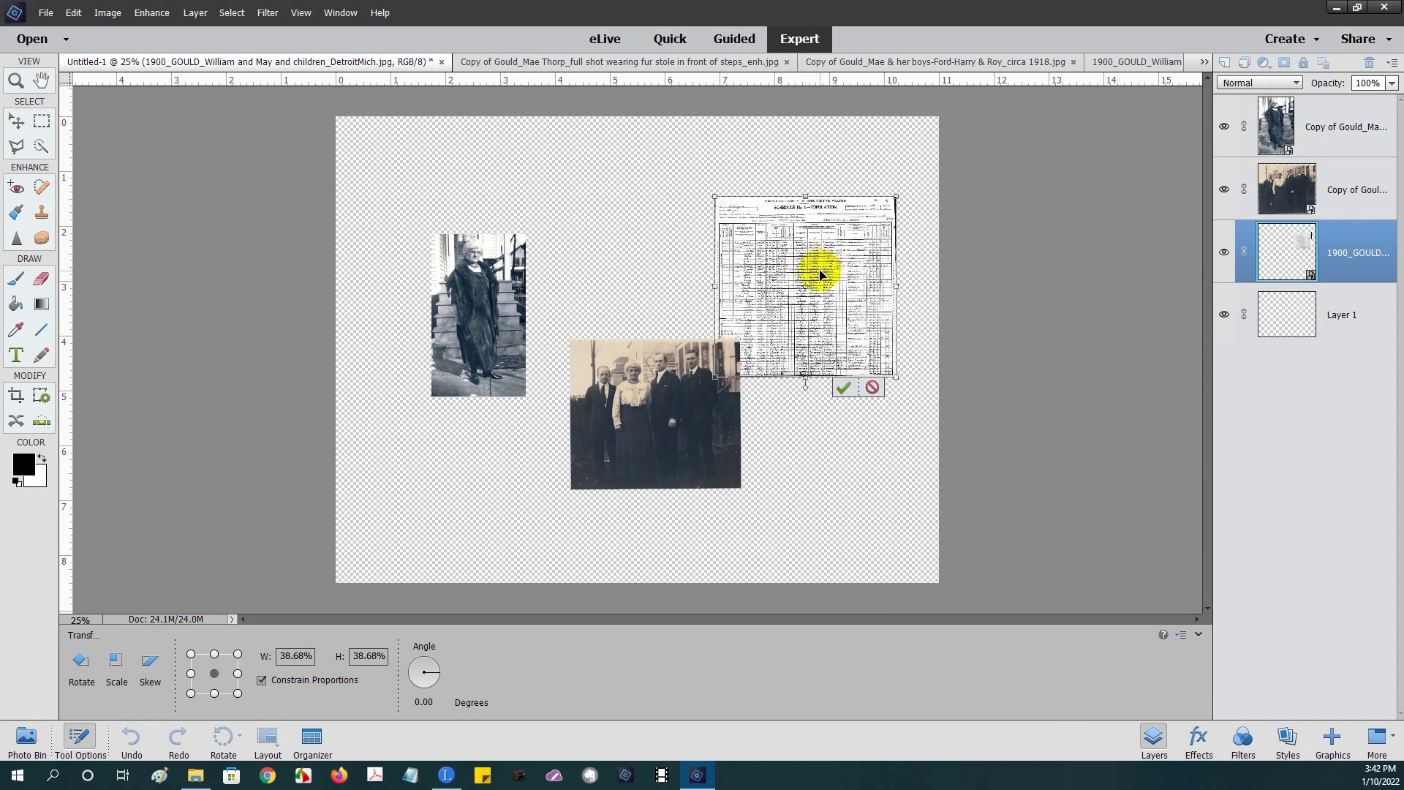
click(843, 388)
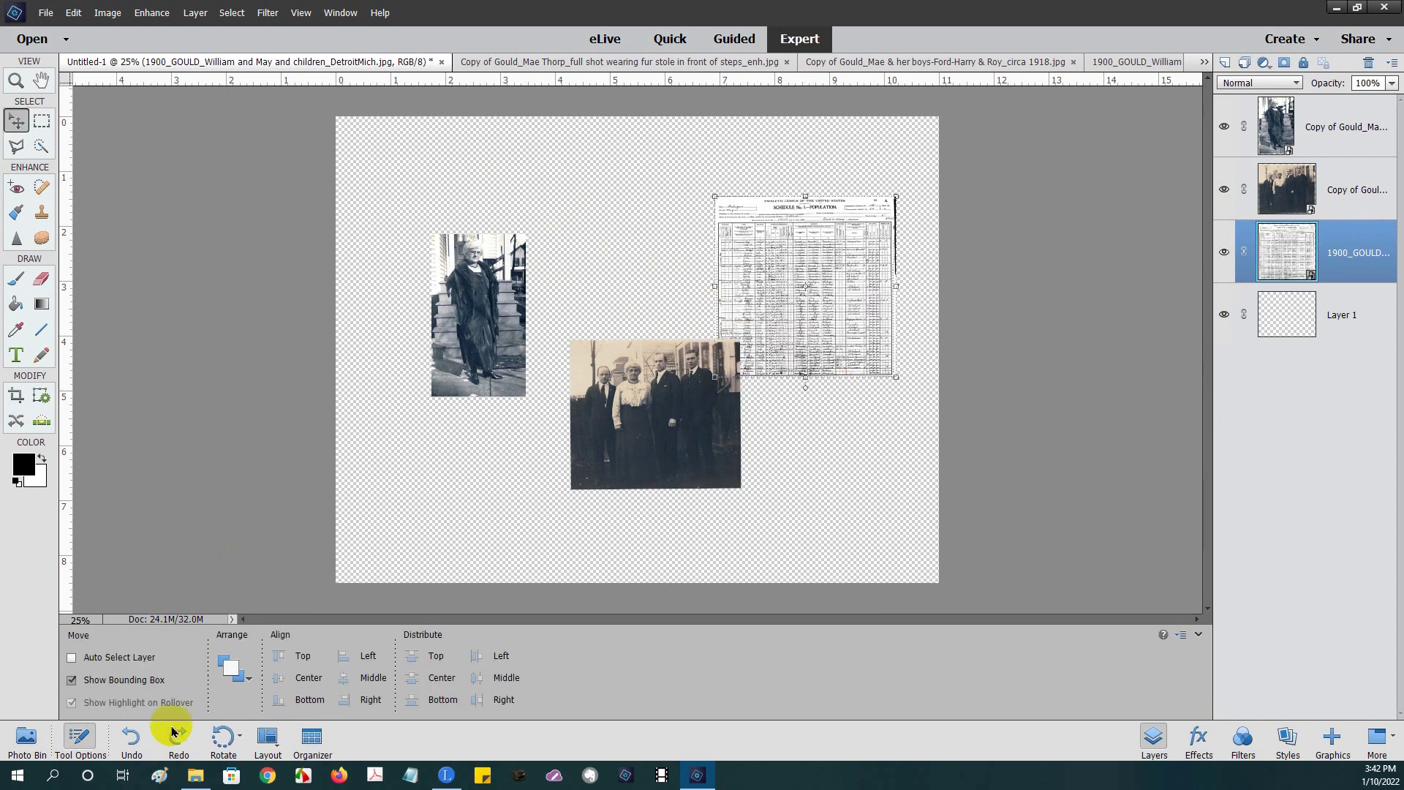
click(25, 739)
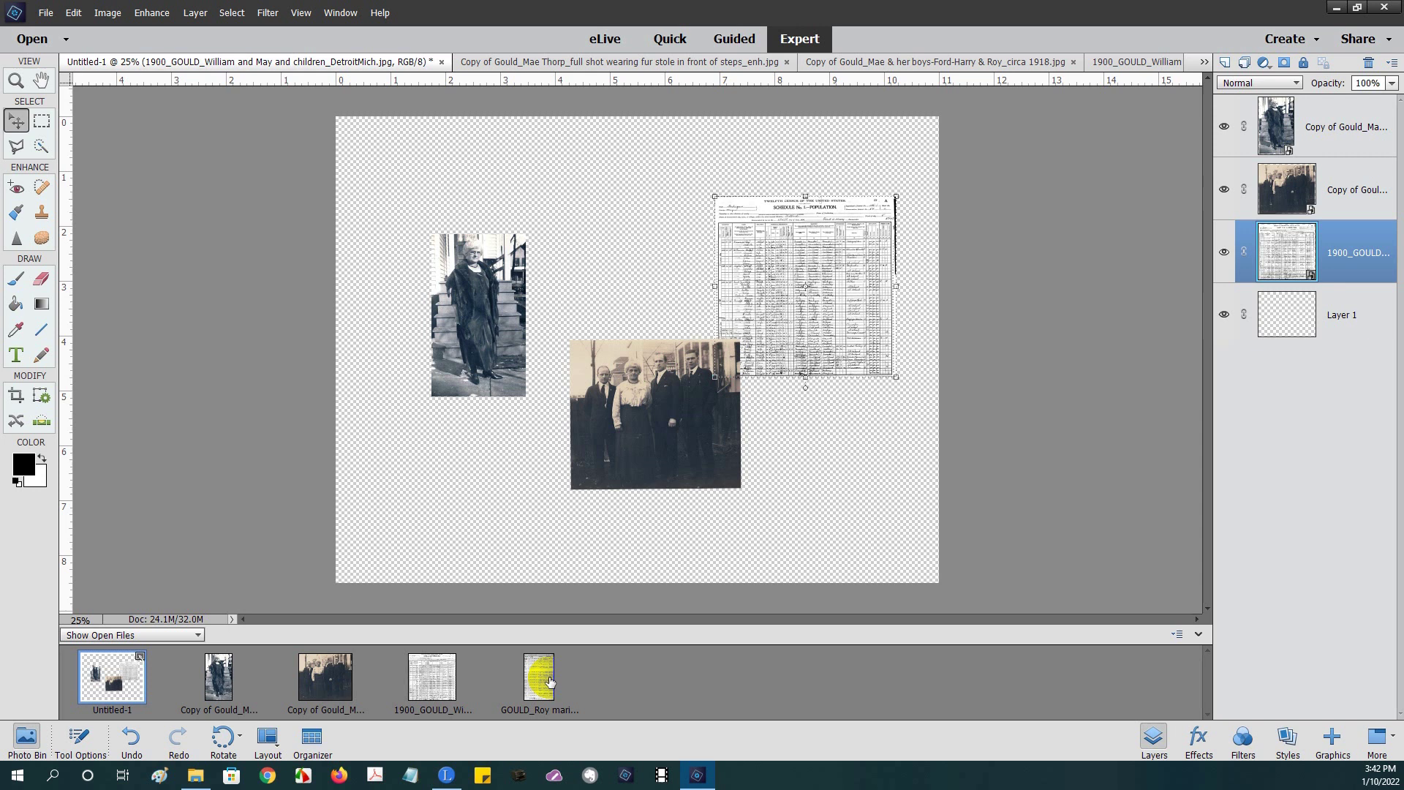
drag(551, 681, 601, 190)
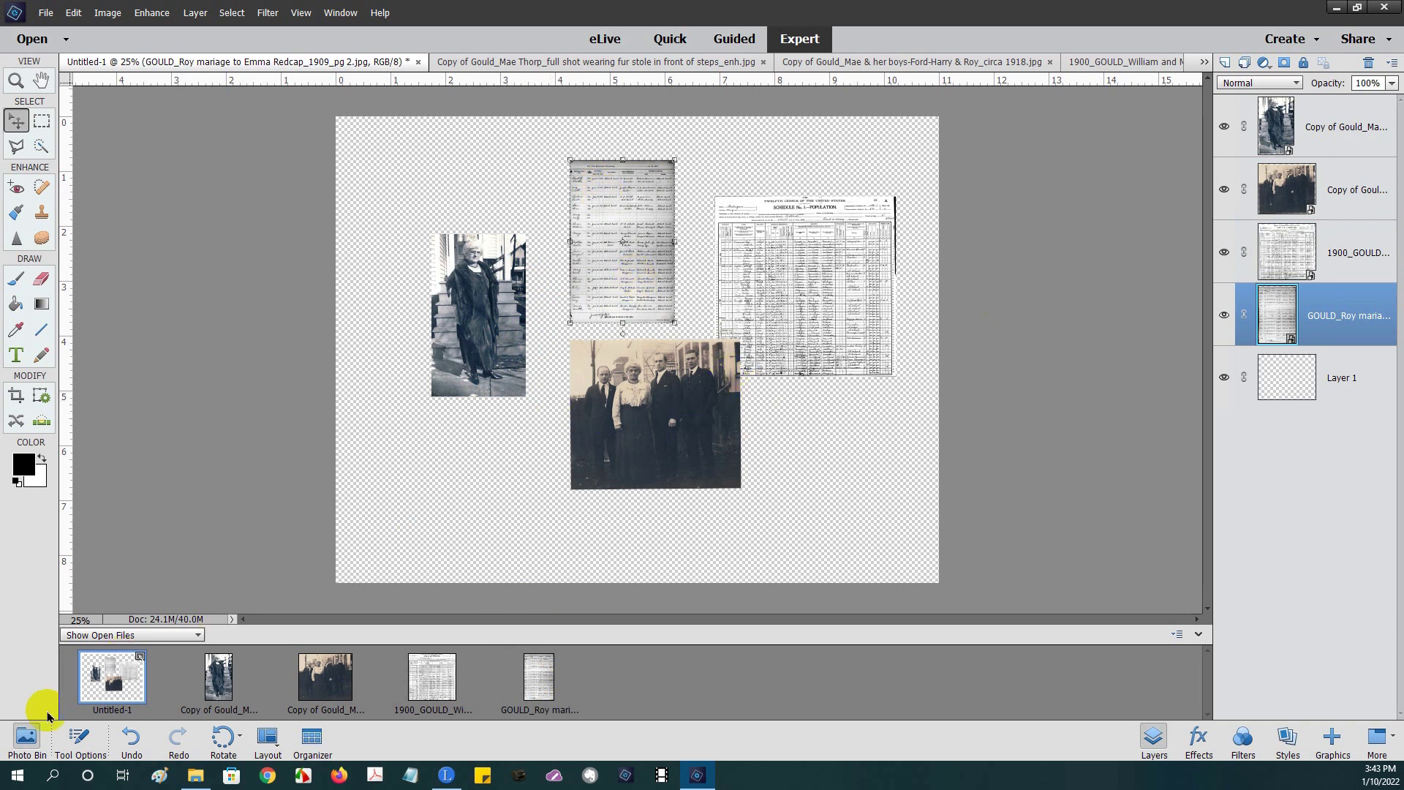
- Open ADB_HS_ComingToAmerica_SD7.jpg from Documents > SCRAPBOOKING > PAPER-Backgrounds in Elements by dragging it from Explorer
click(196, 775)
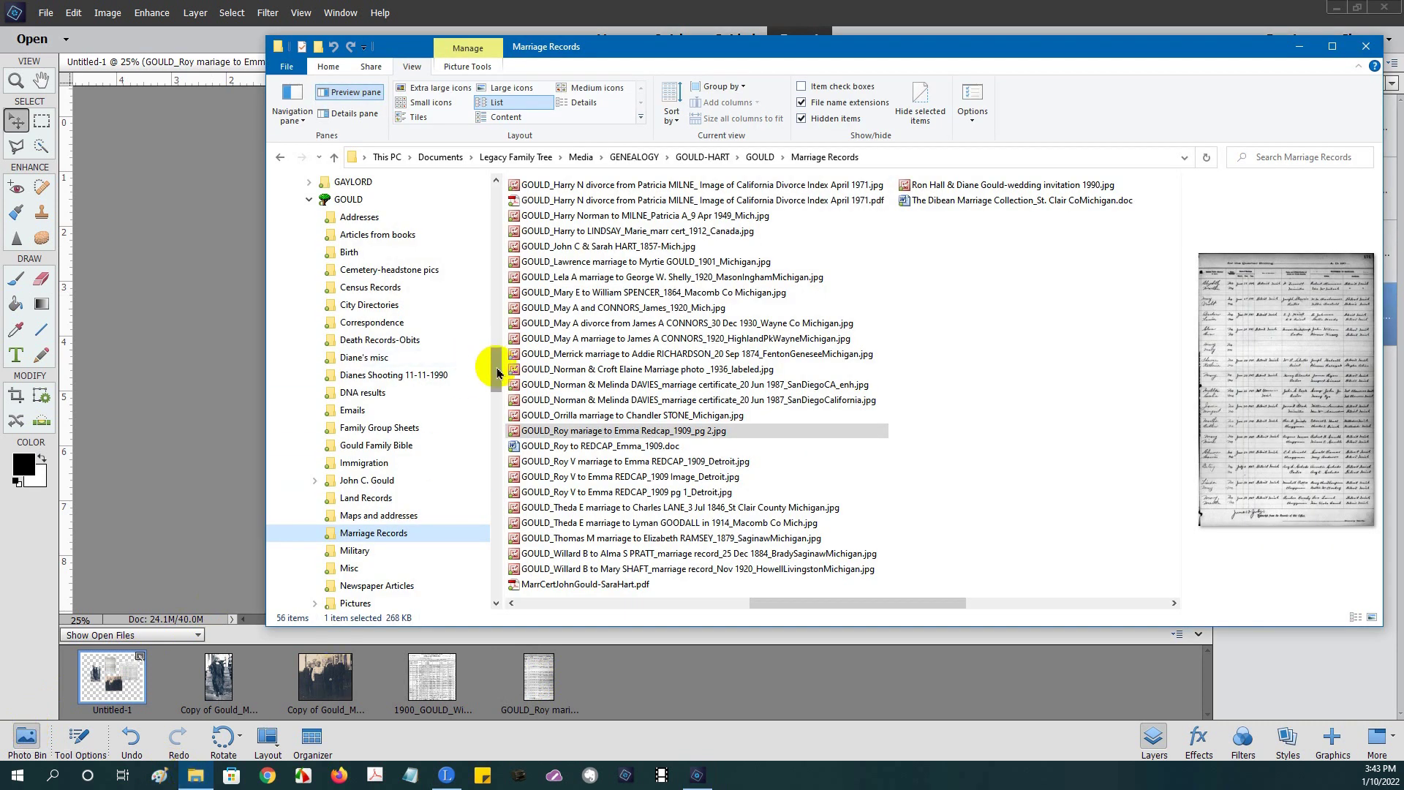
drag(495, 369, 496, 202)
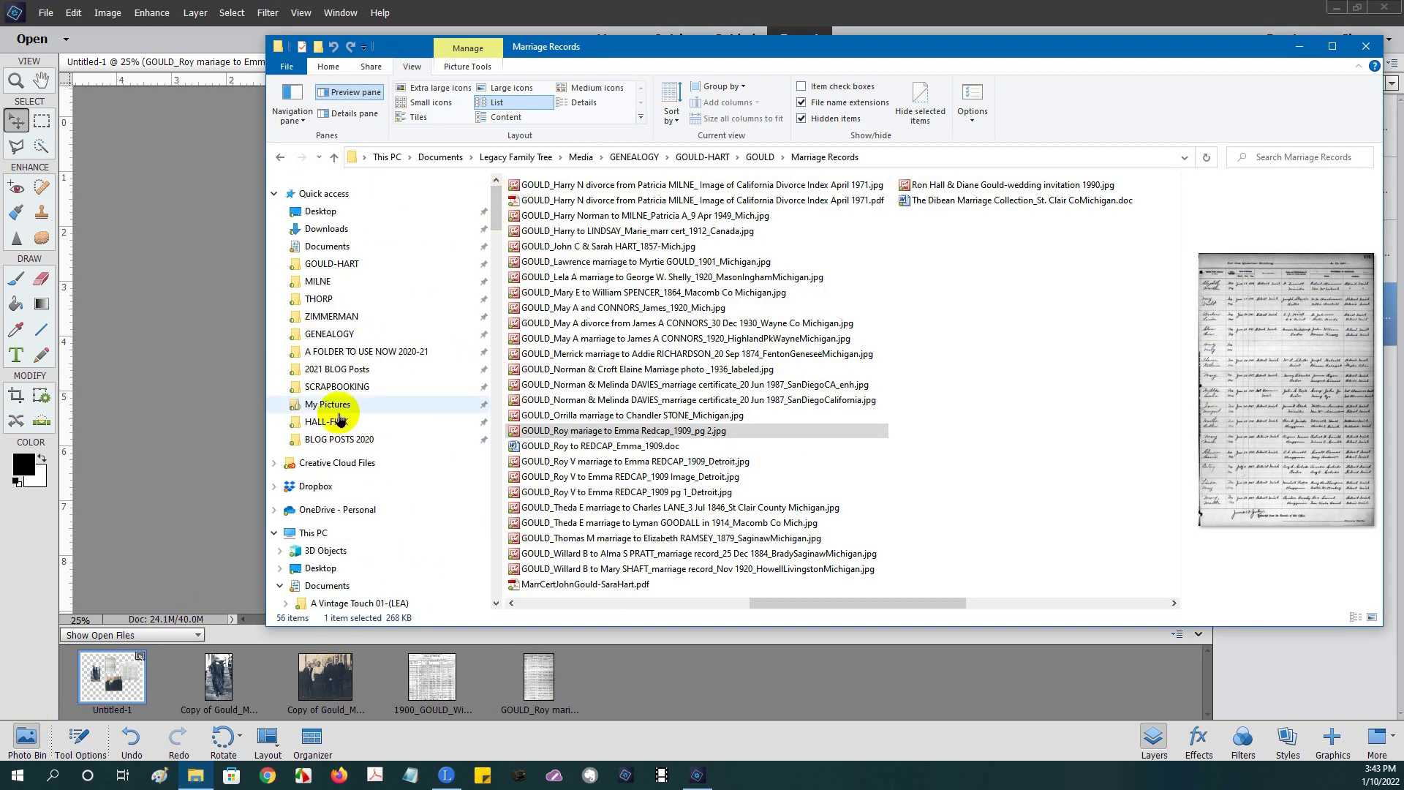
click(338, 387)
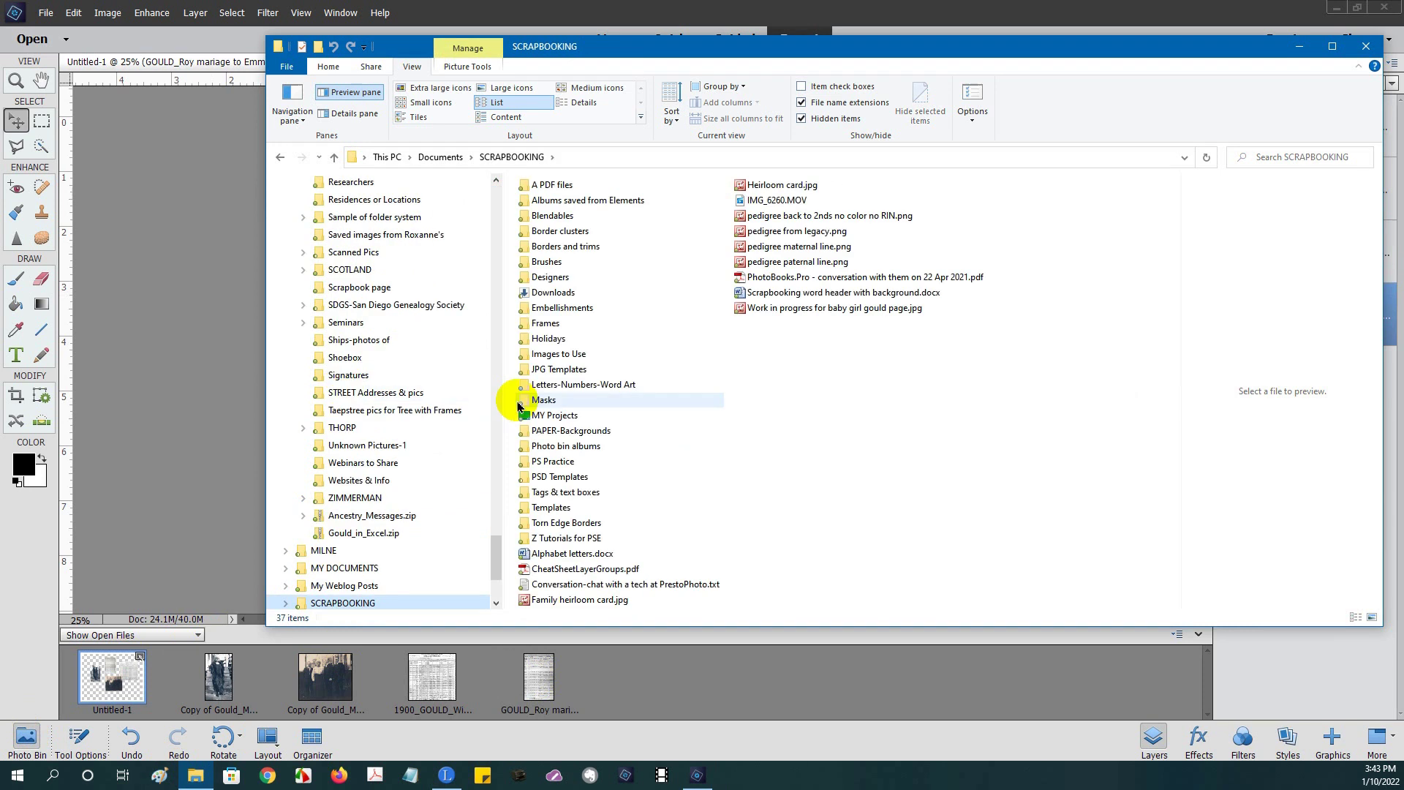
double_click(570, 430)
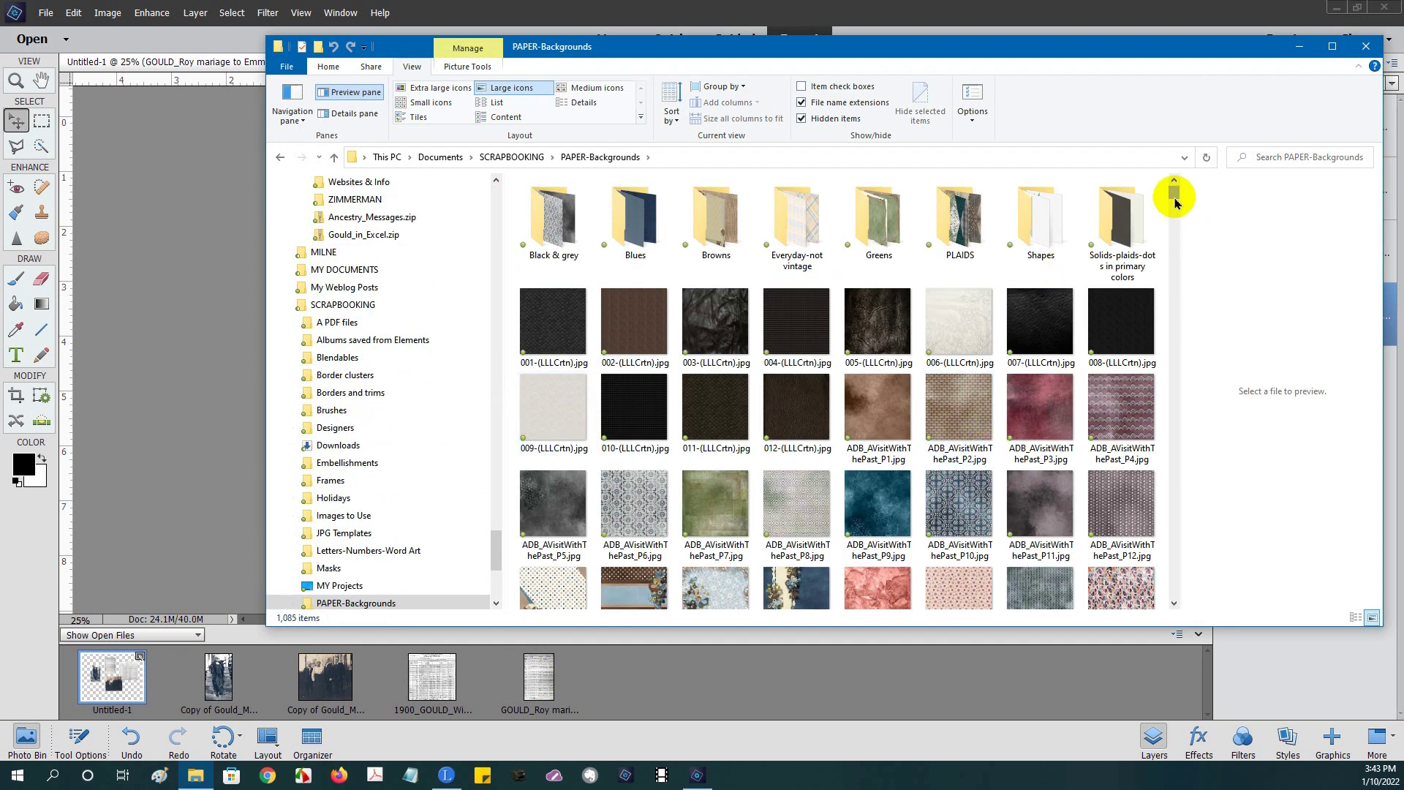
click(717, 510)
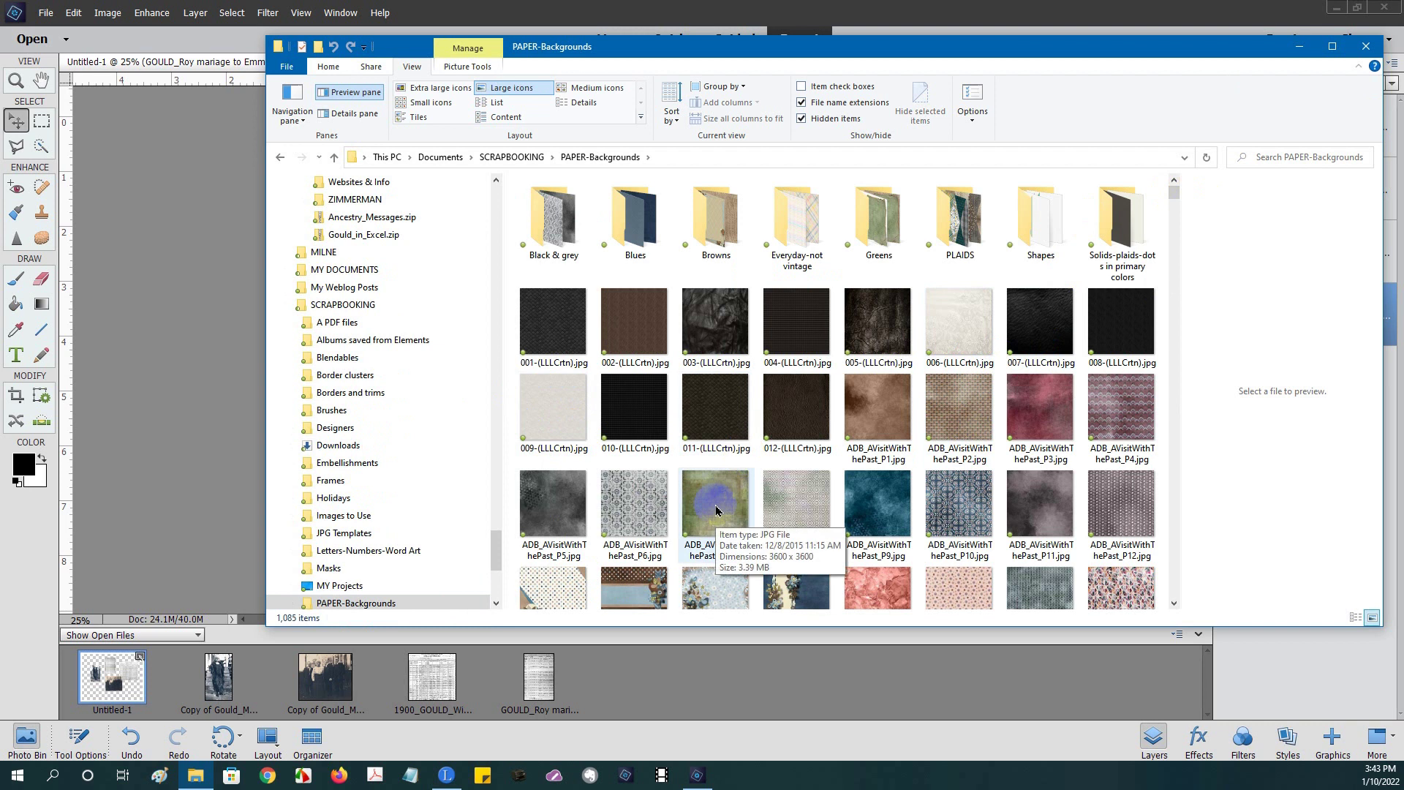
scroll(822, 480, down, 5)
click(820, 465)
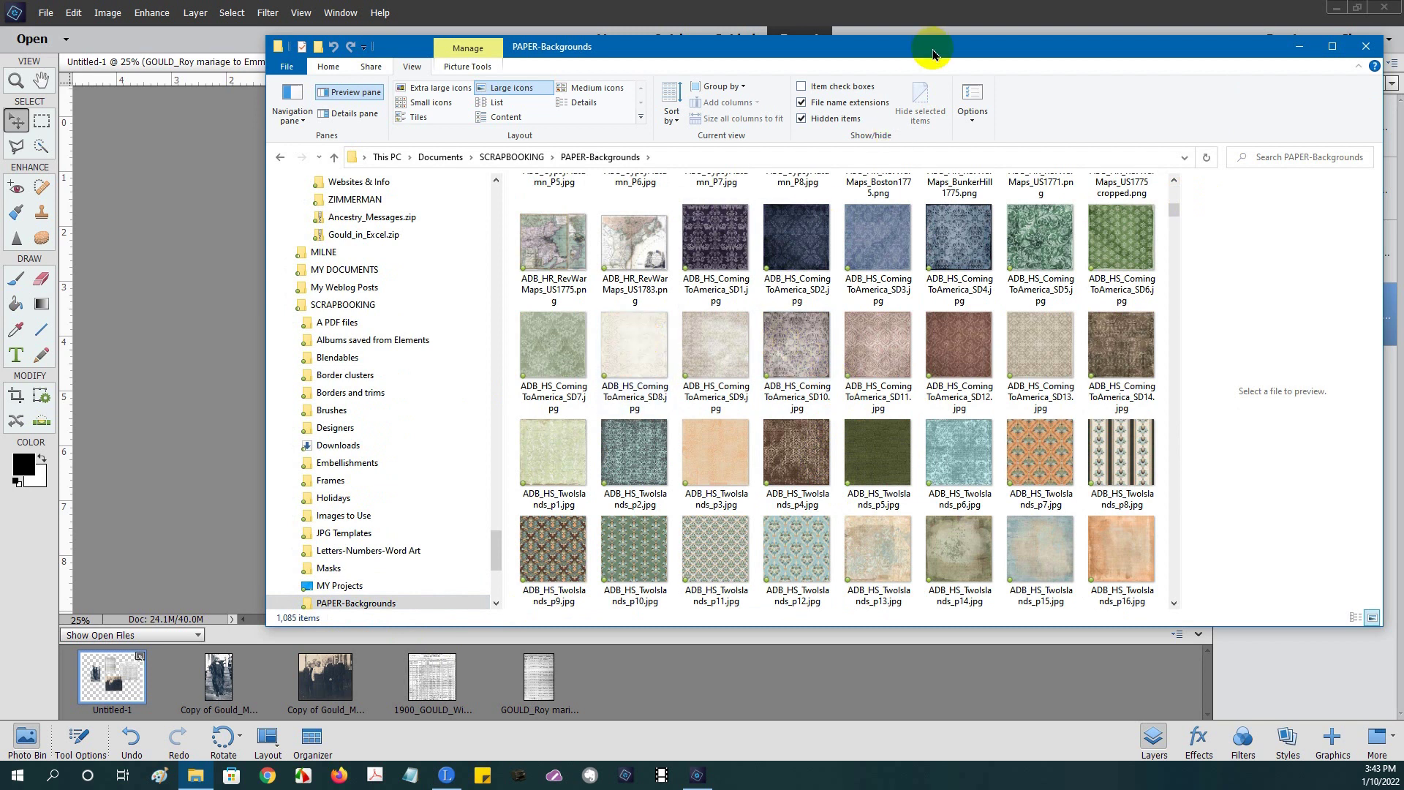
drag(934, 54, 970, 38)
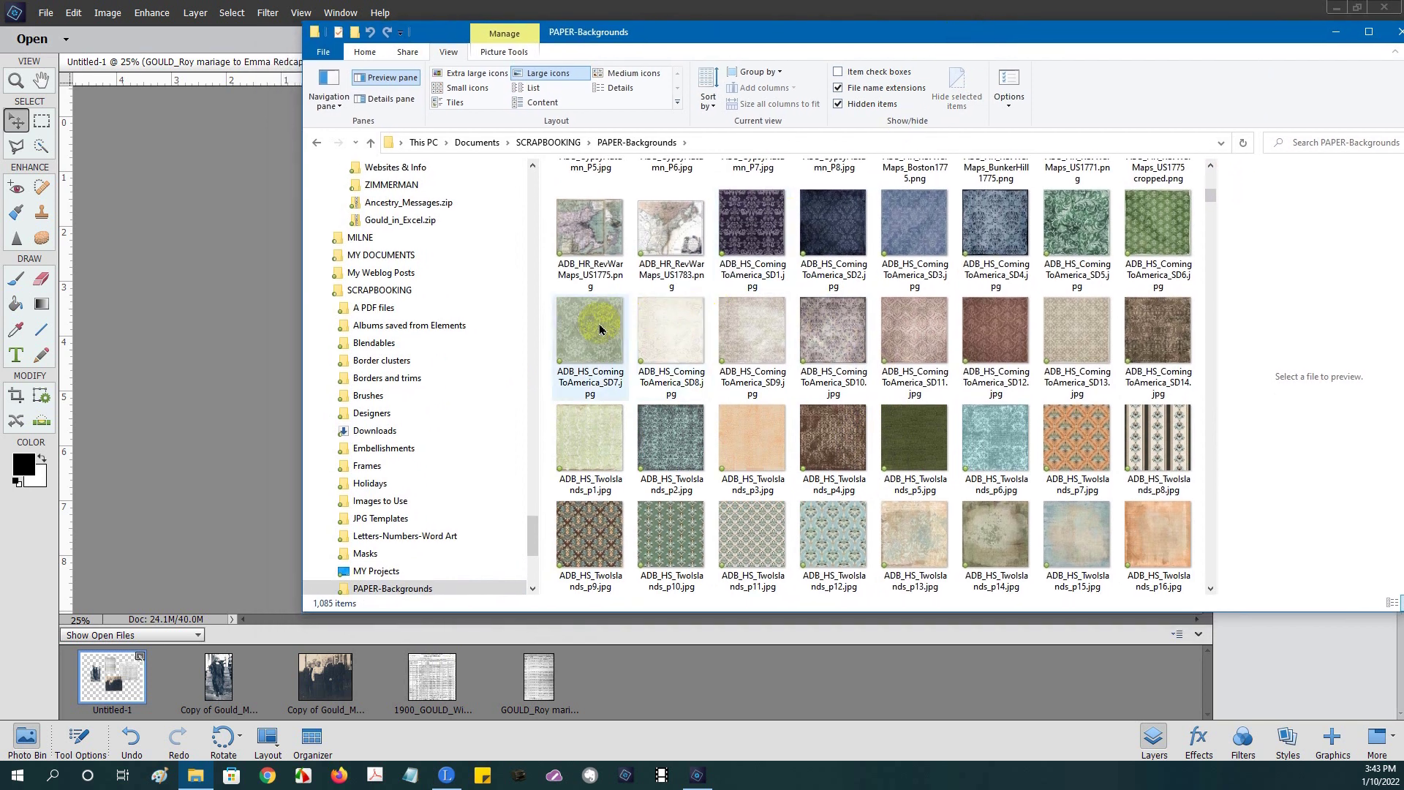
drag(598, 329, 648, 679)
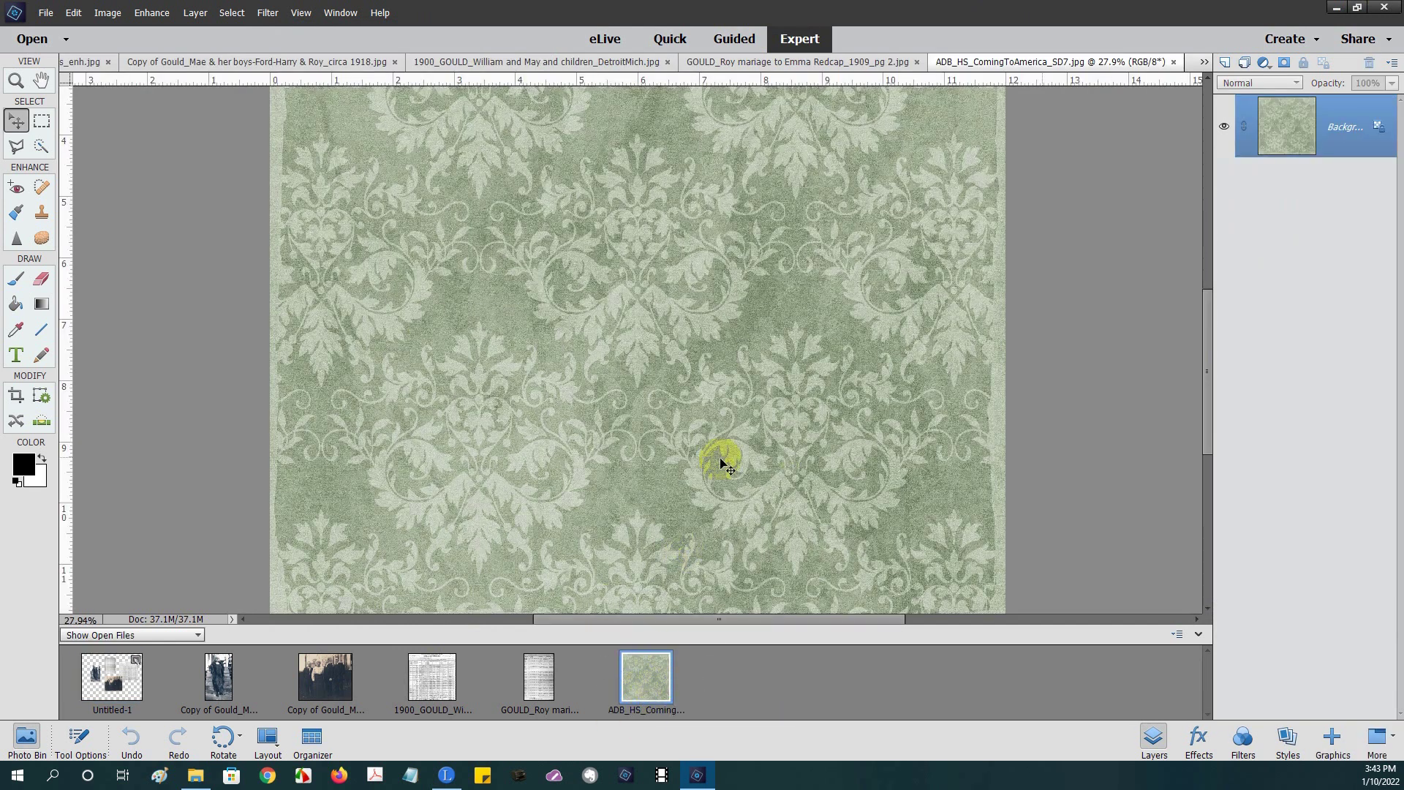
- Place the green damask paper onto Untitled-1 and stretch it to the page's left and right edges
drag(137, 591, 131, 684)
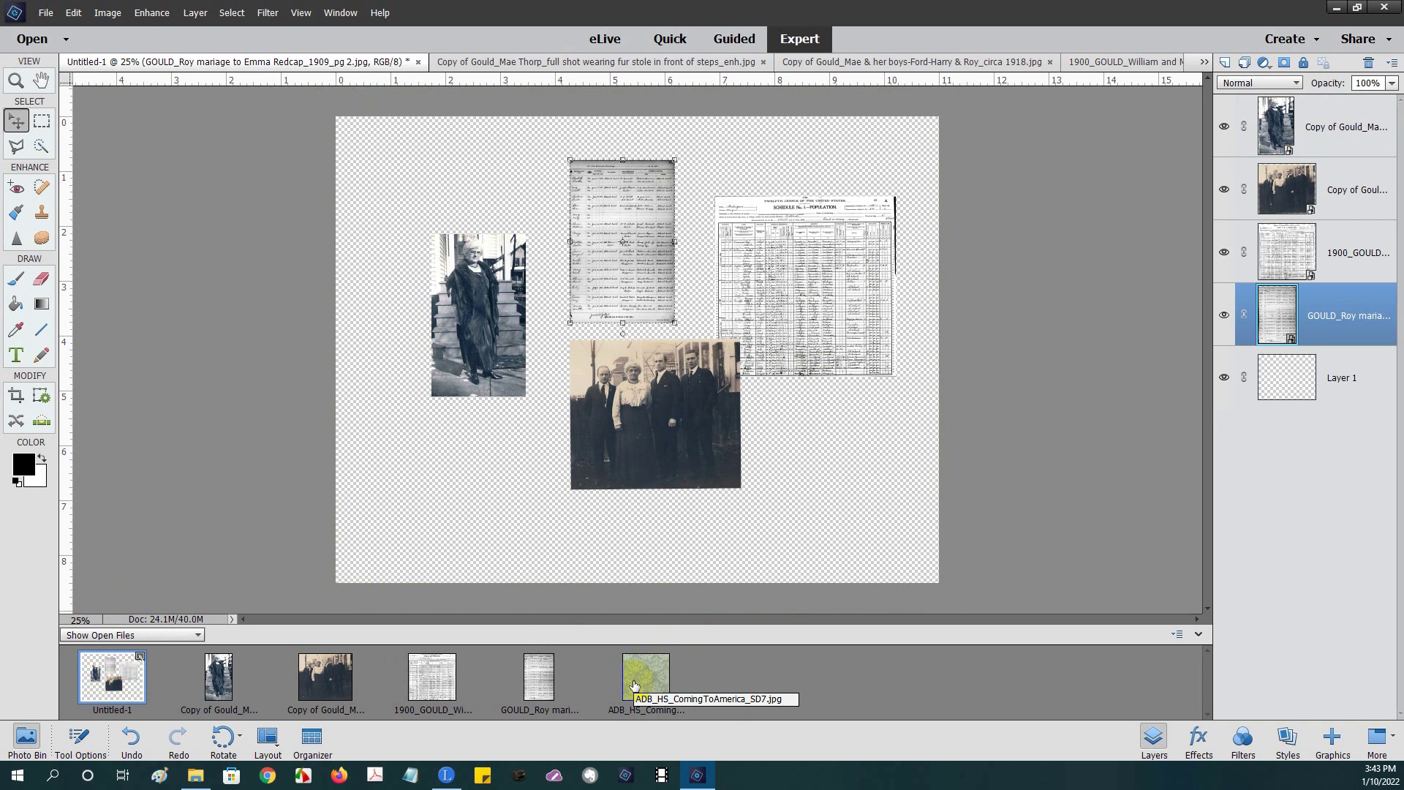
drag(634, 685, 608, 368)
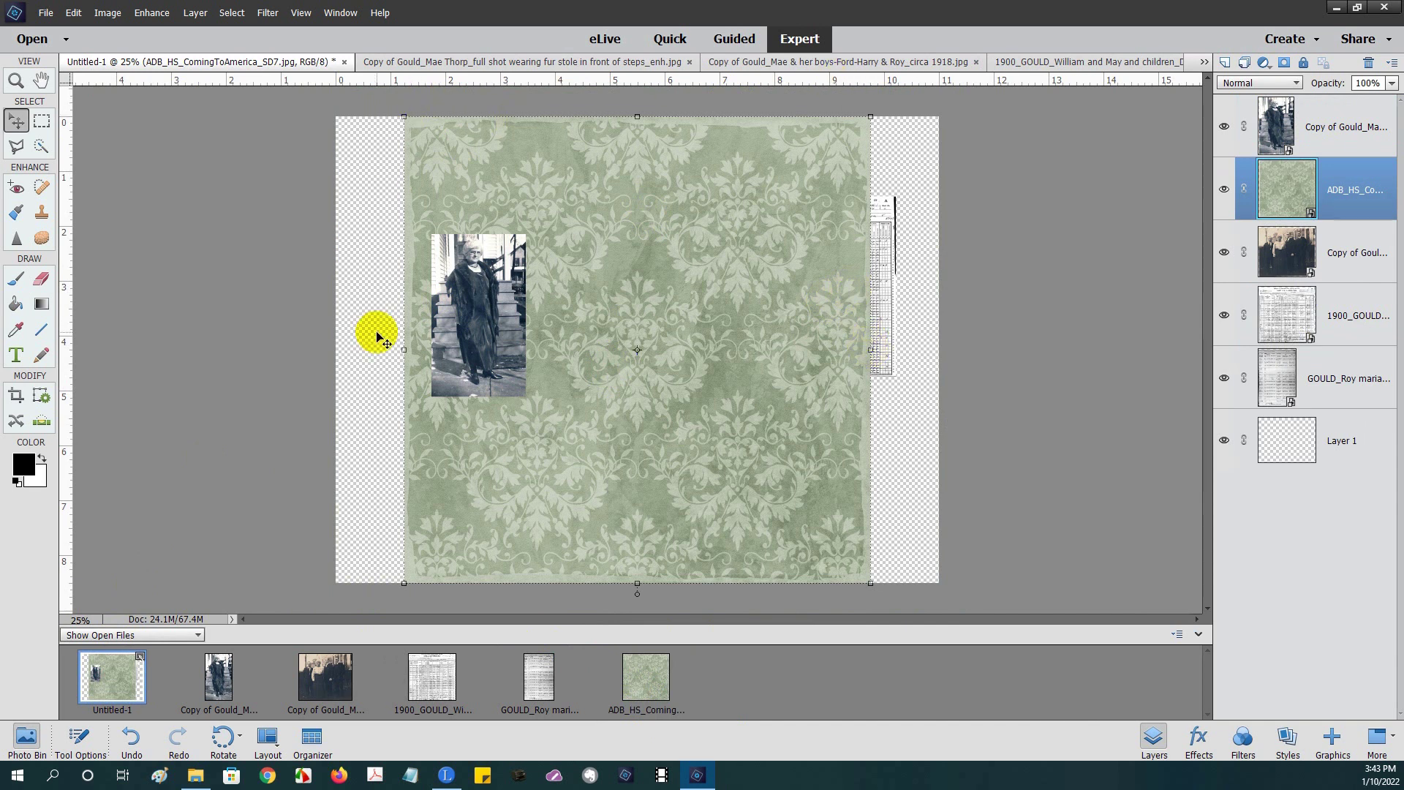
drag(404, 351, 335, 350)
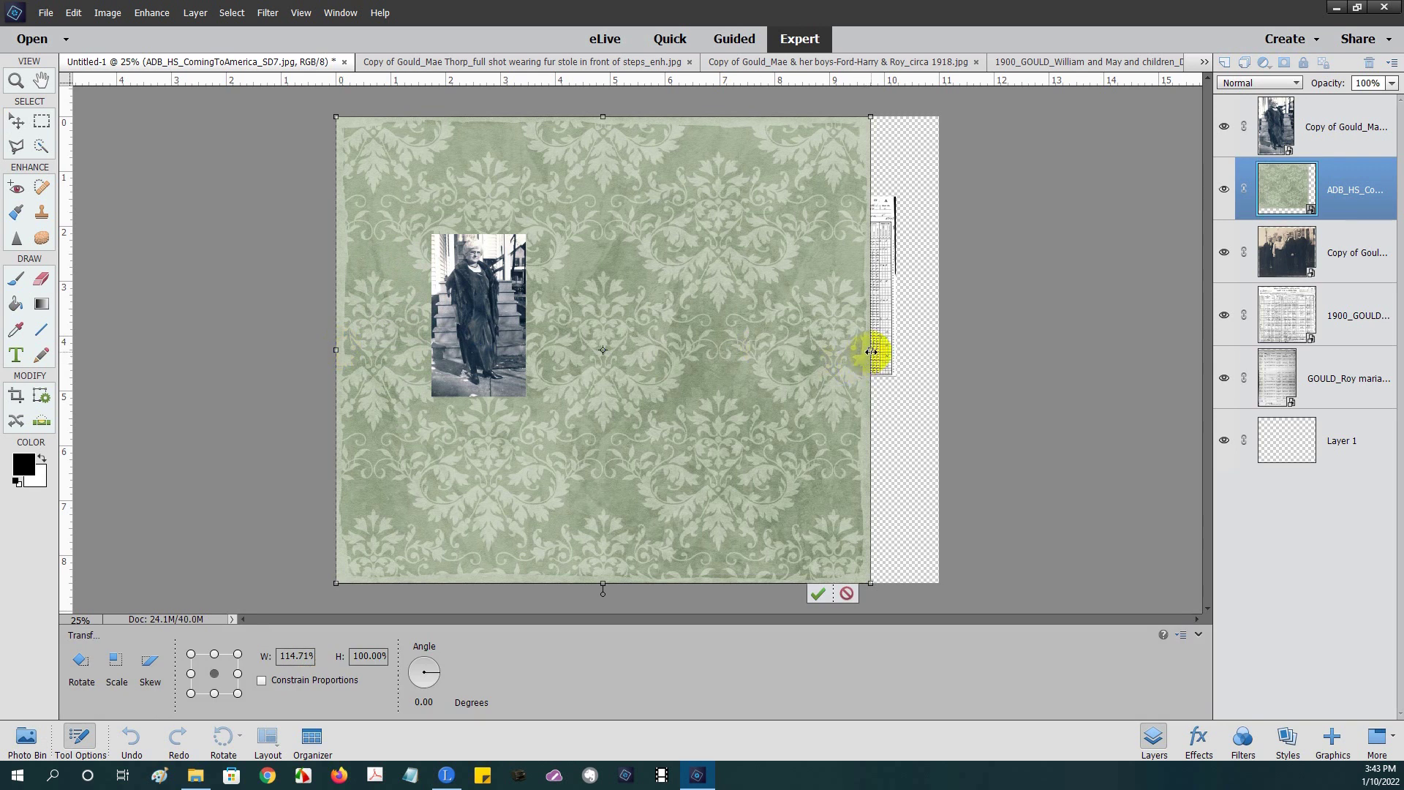
drag(871, 352, 940, 353)
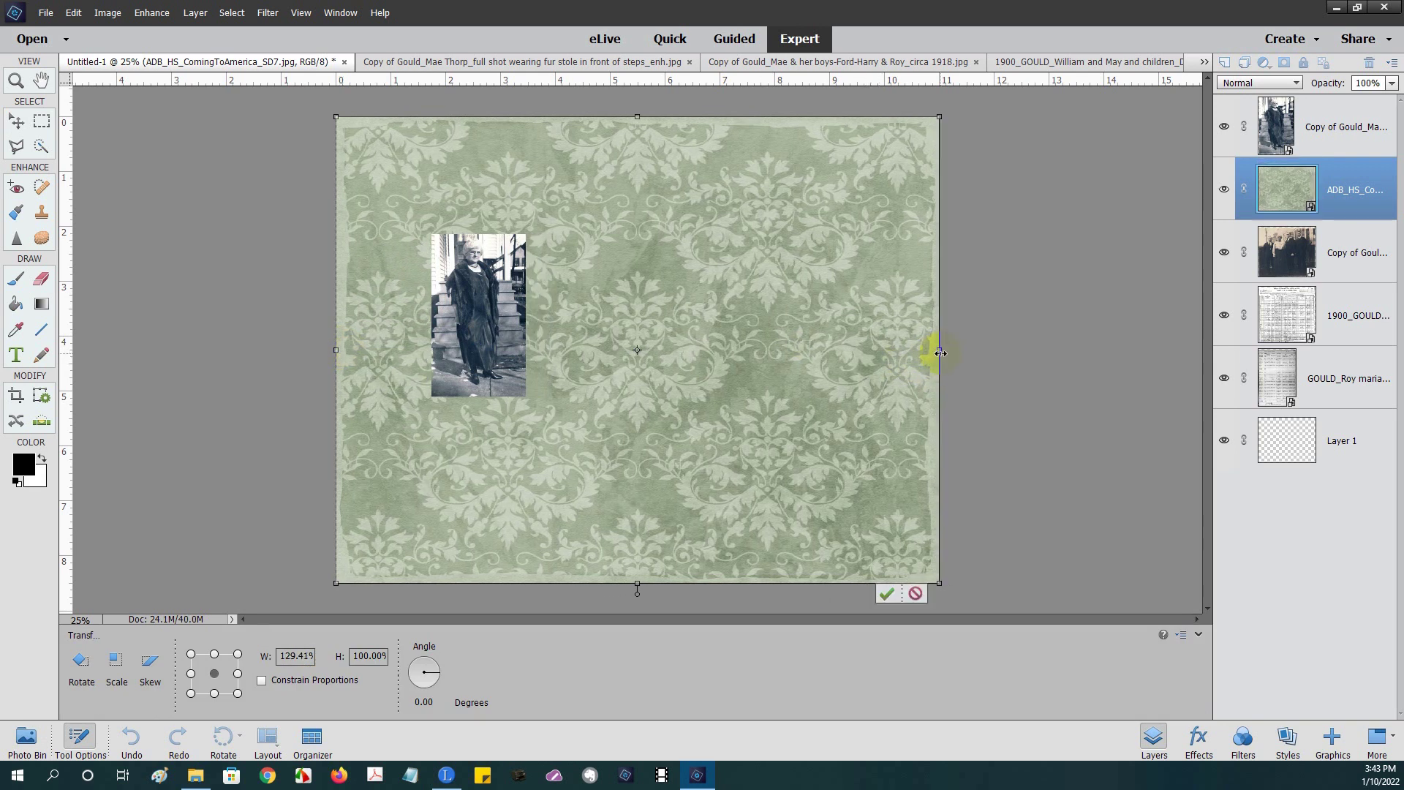
click(886, 595)
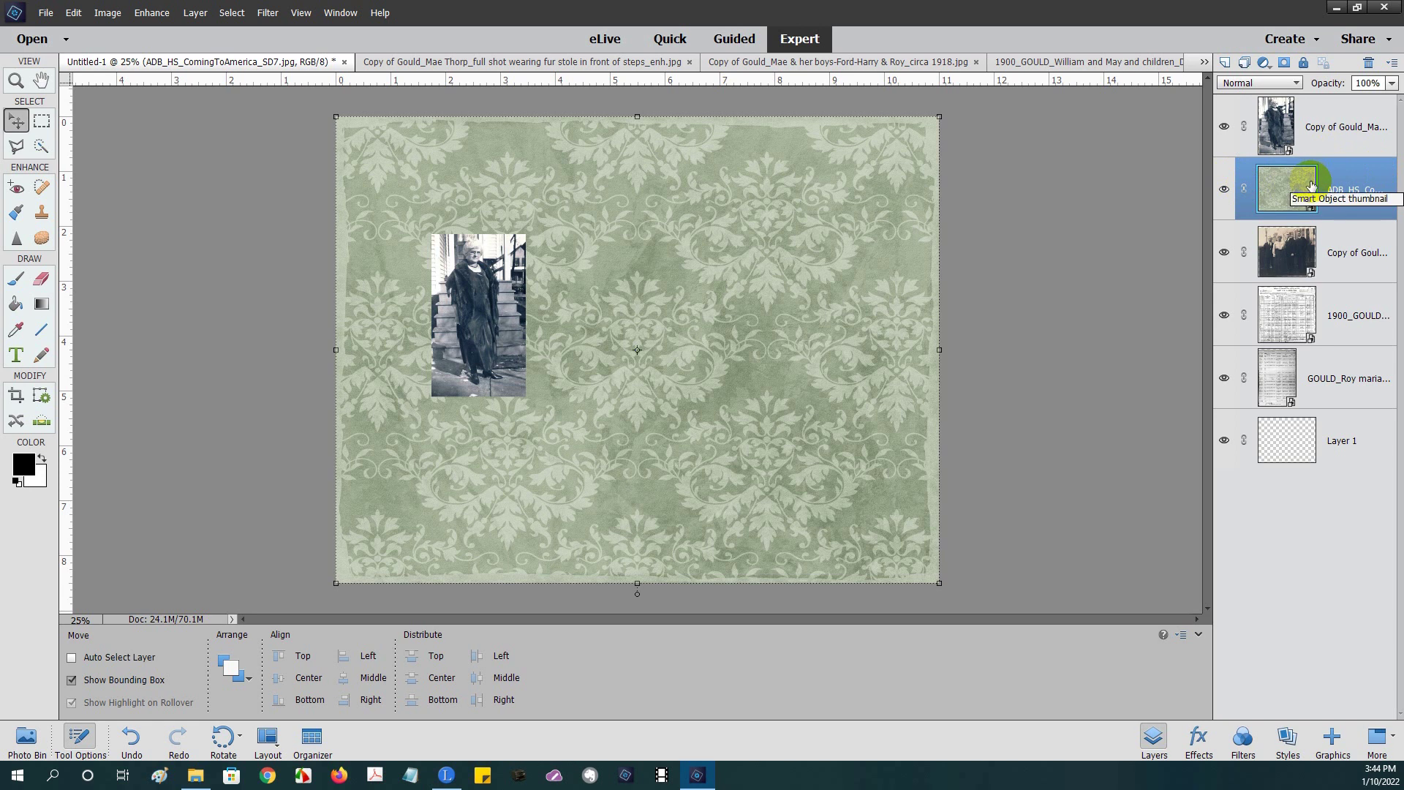
- Move the damask layer down just above Layer 1, then select the woman's standing photo
mouse_move(809, 245)
mouse_down()
mouse_move(825, 241)
mouse_move(812, 243)
mouse_up()
click(1292, 196)
click(1350, 179)
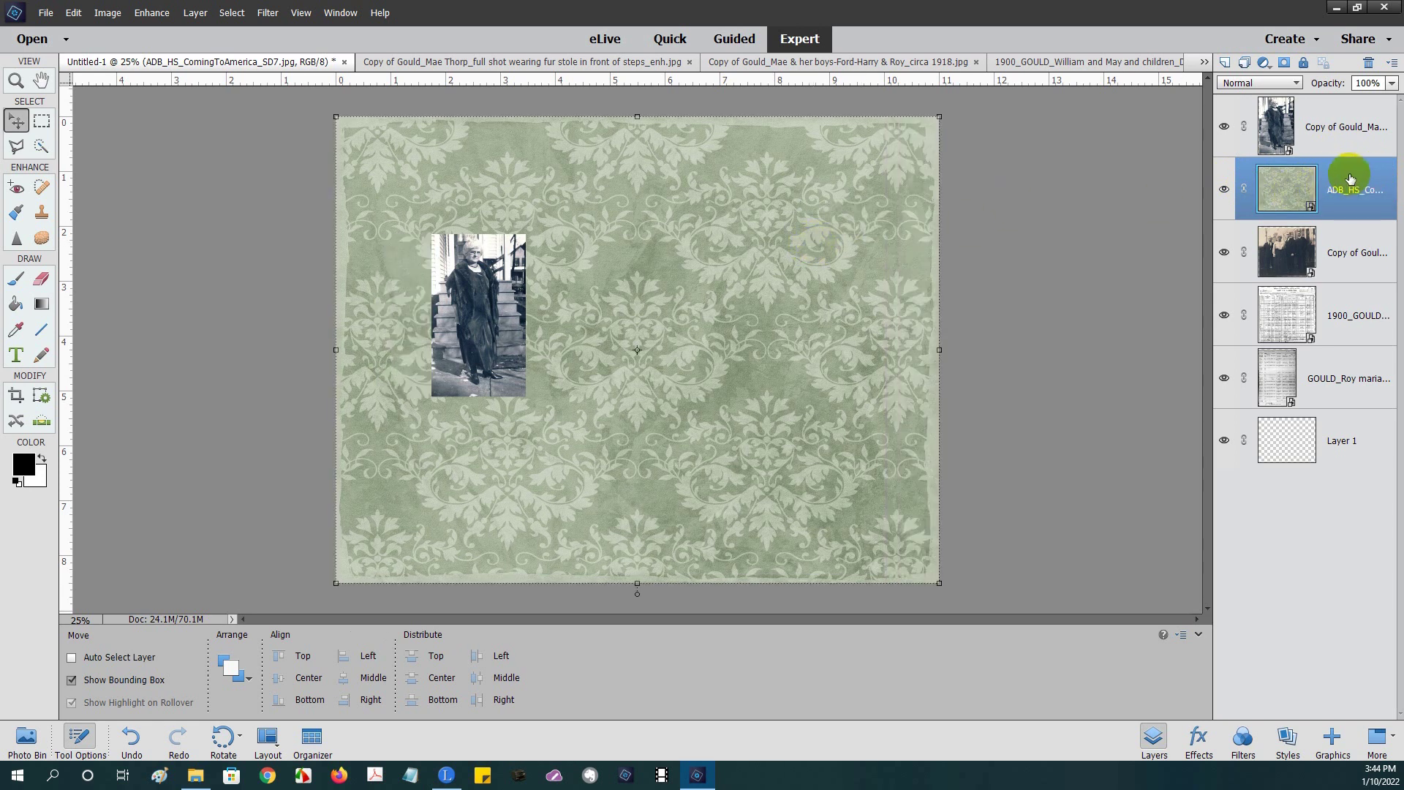
drag(1348, 176, 1294, 389)
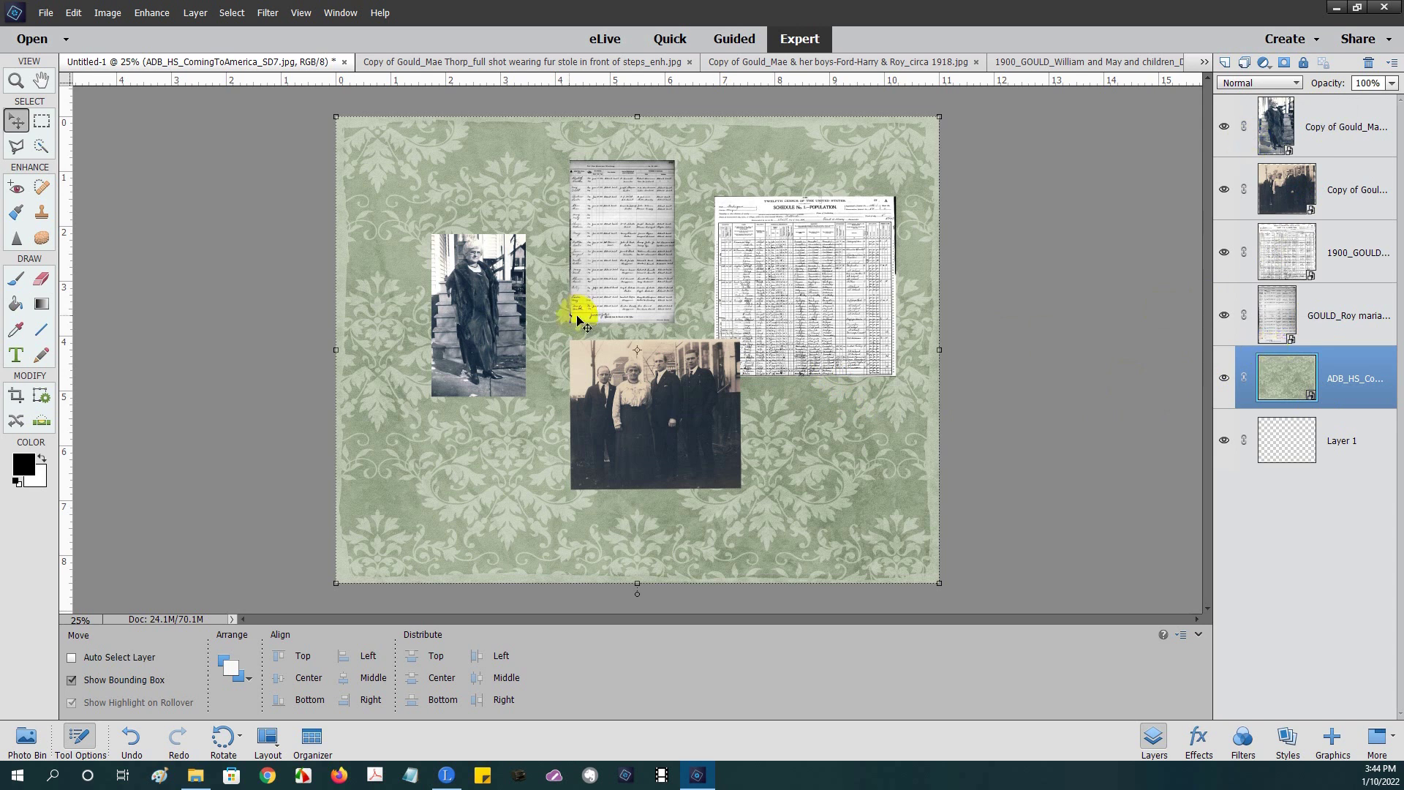
click(474, 316)
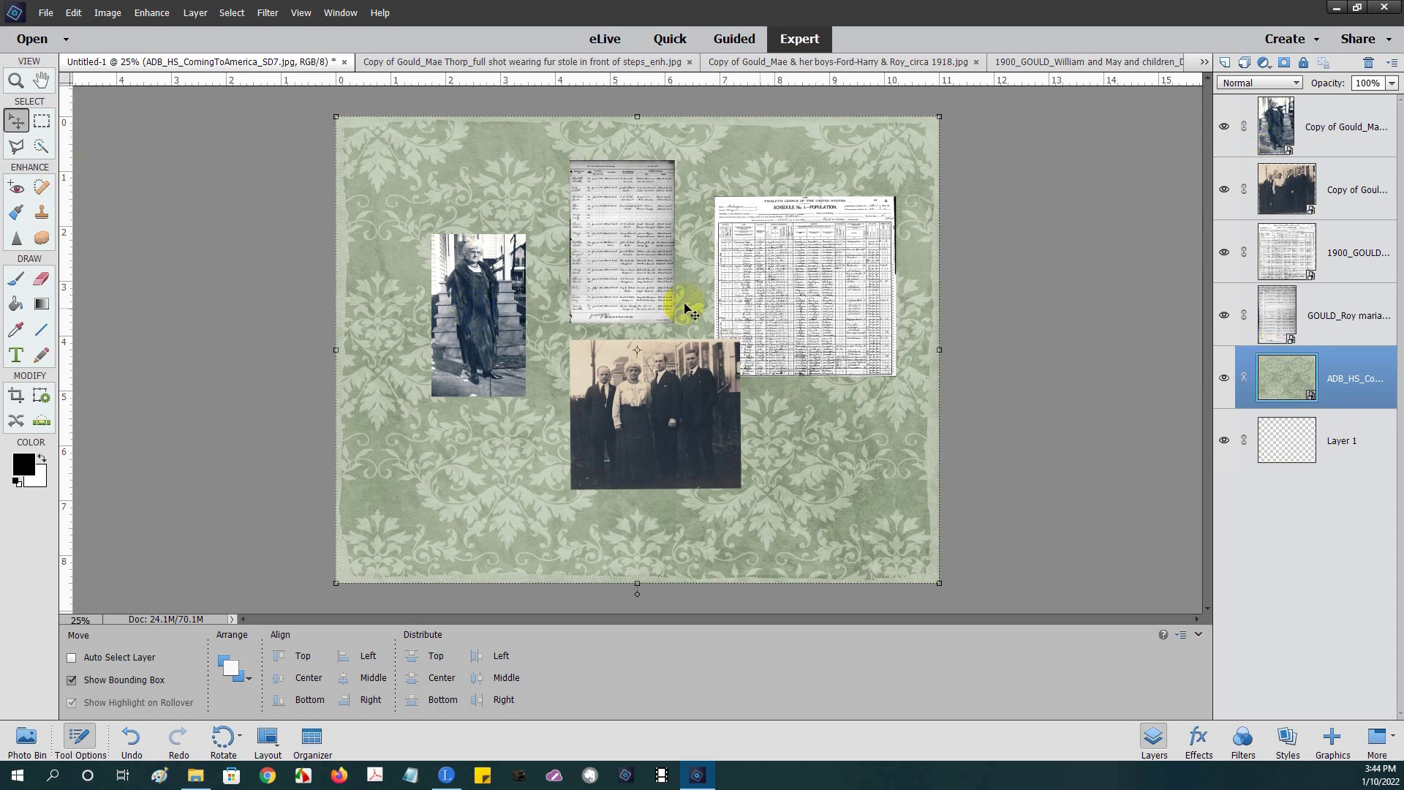
click(1290, 131)
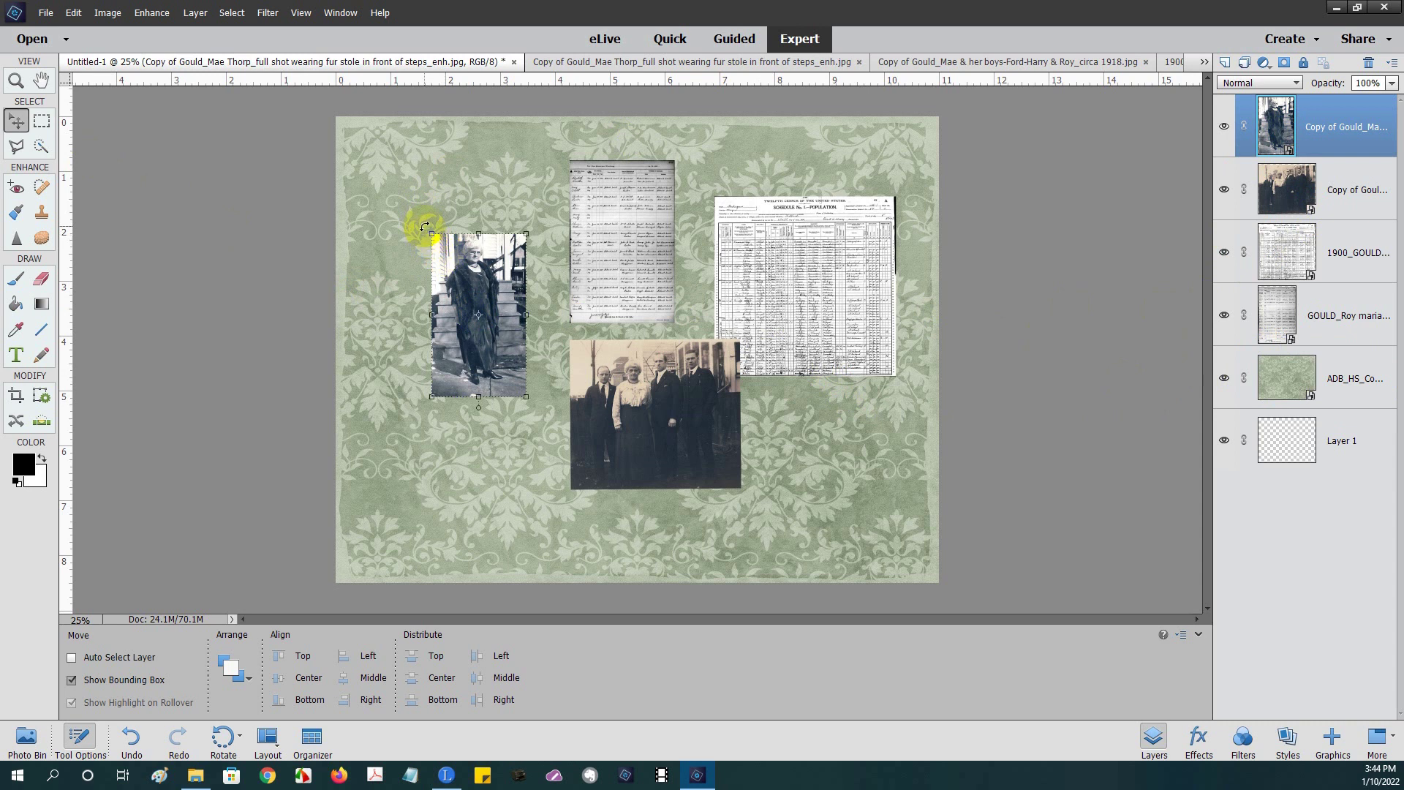
- Tilt the woman's photo about 6.57 degrees and move it down and to the left
mouse_move(425, 226)
mouse_down()
mouse_move(399, 248)
mouse_move(418, 247)
mouse_up()
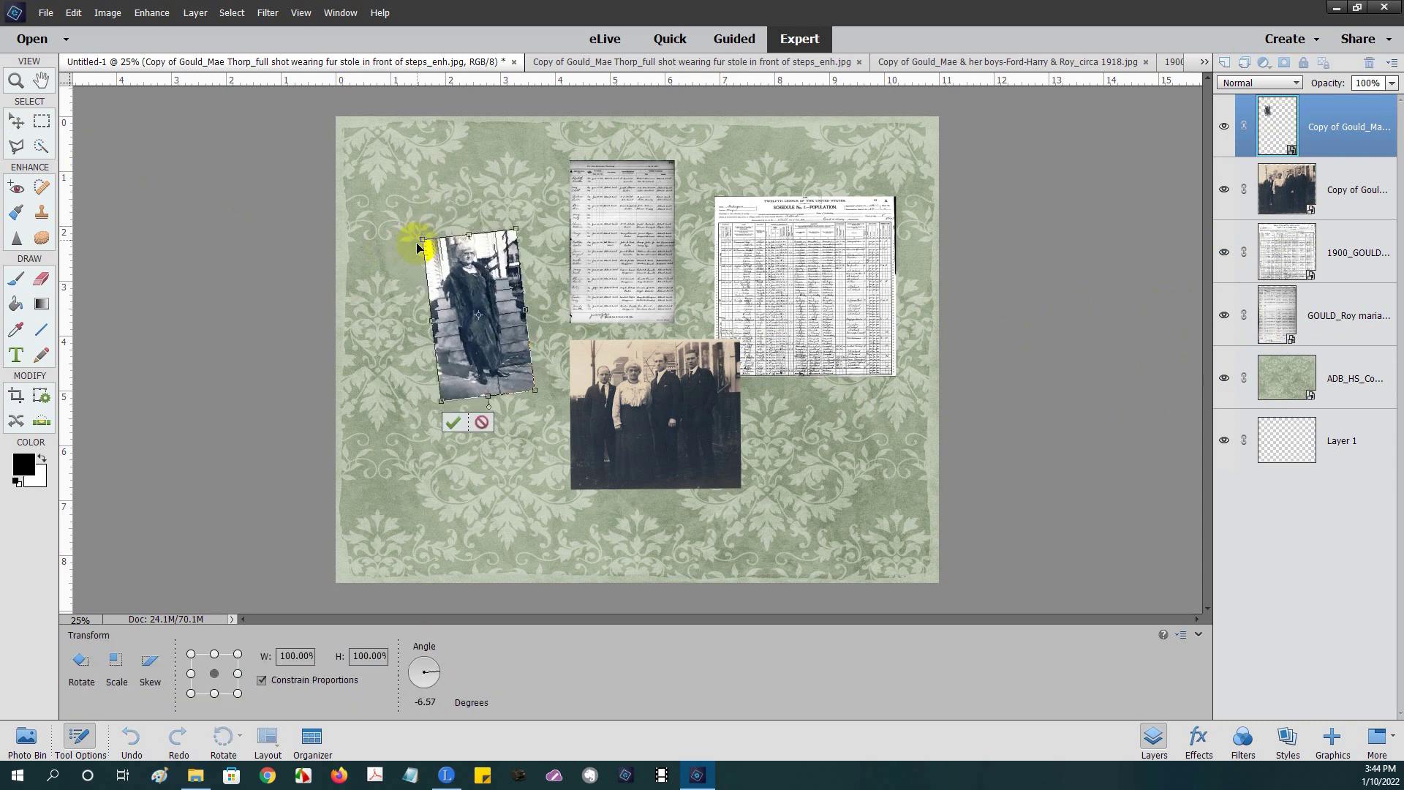
drag(481, 358, 462, 404)
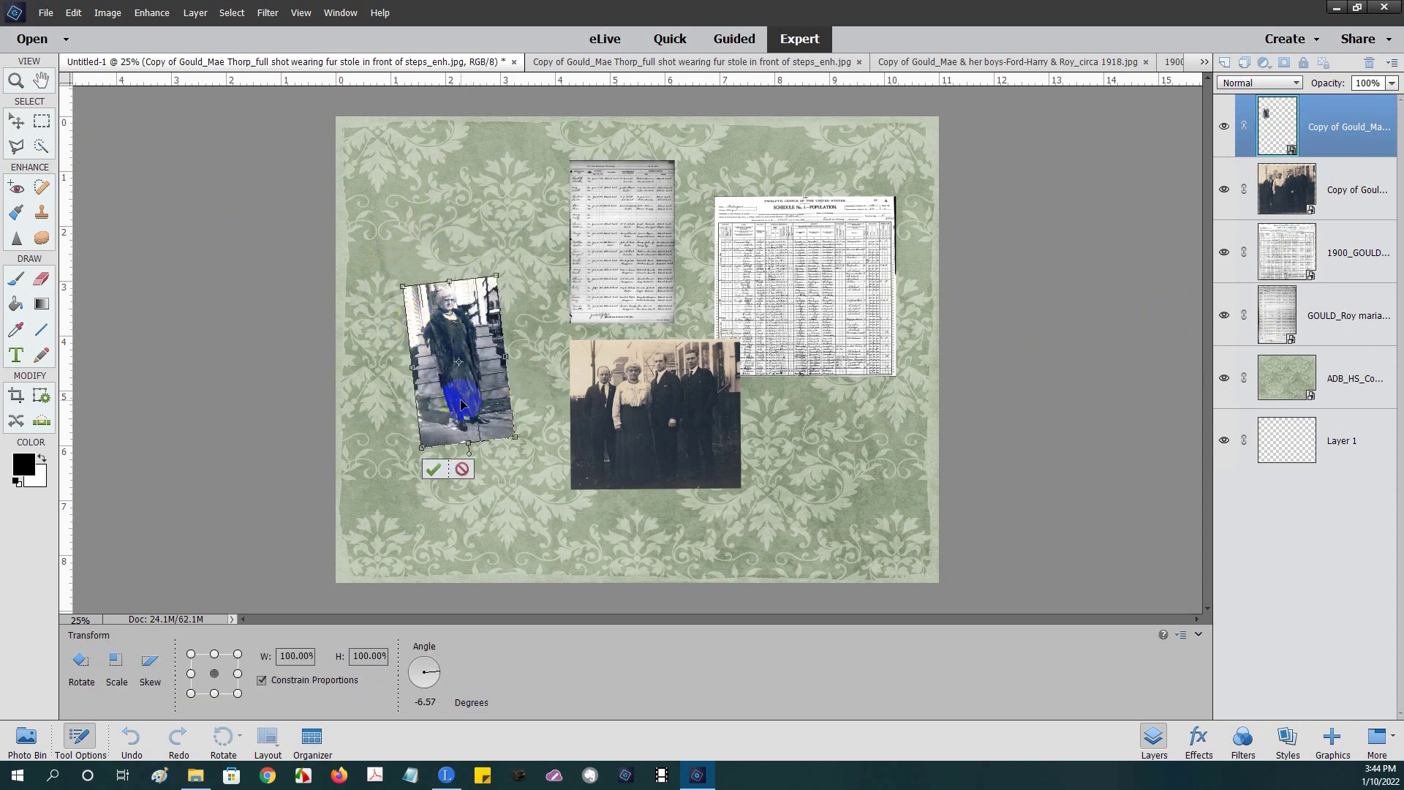
click(436, 471)
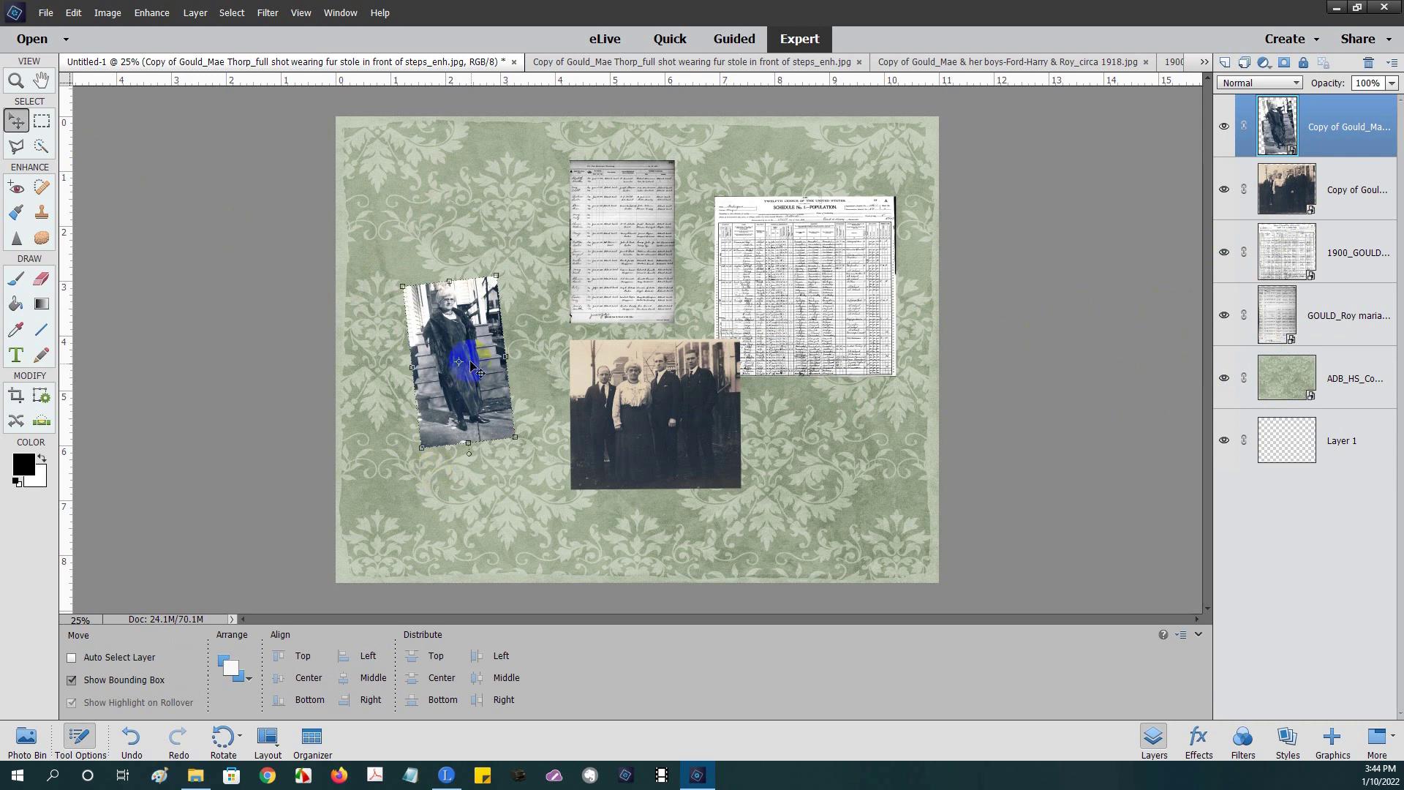
- Give the woman's photo a Soft Edge drop shadow and show the open-file thumbnails in the Photo Bin
click(1289, 739)
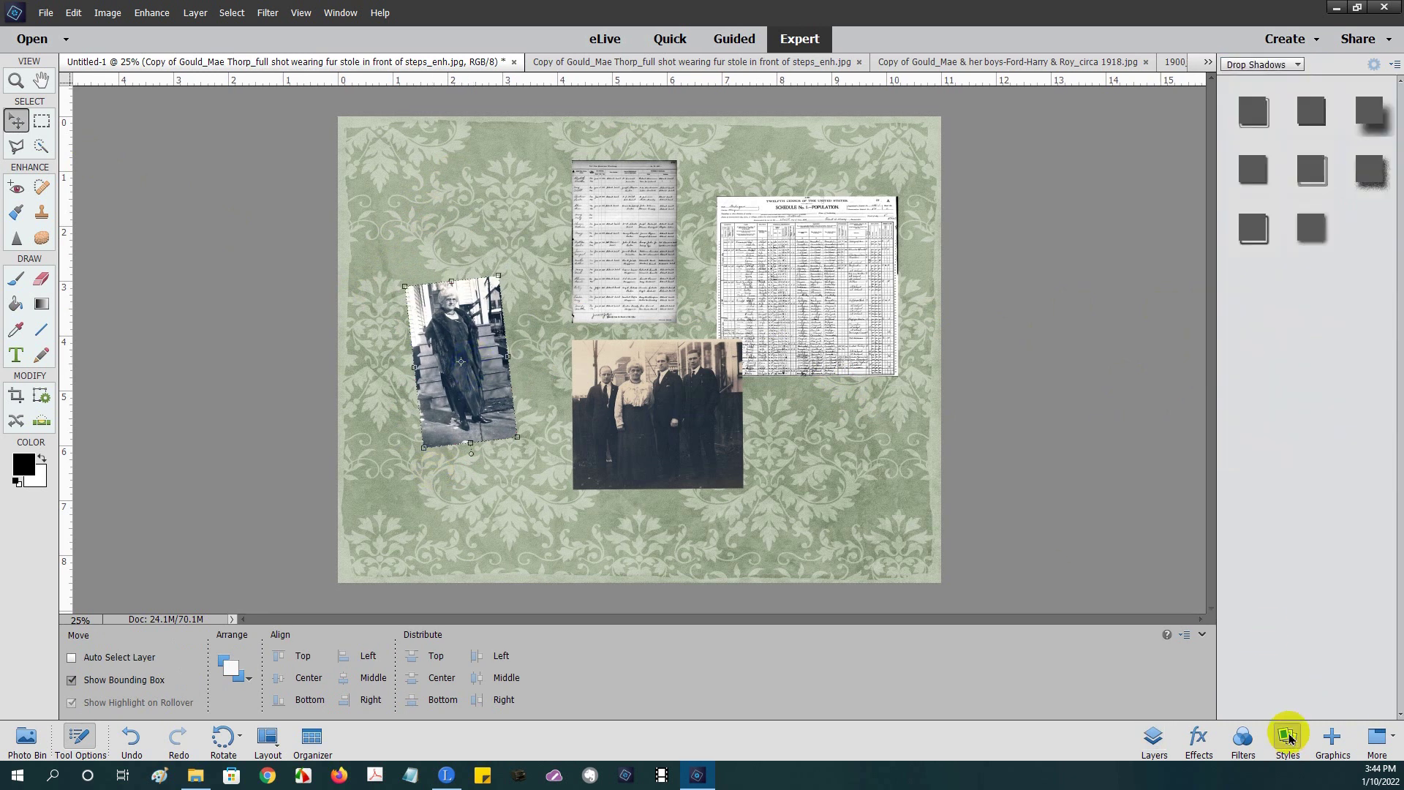
click(1315, 231)
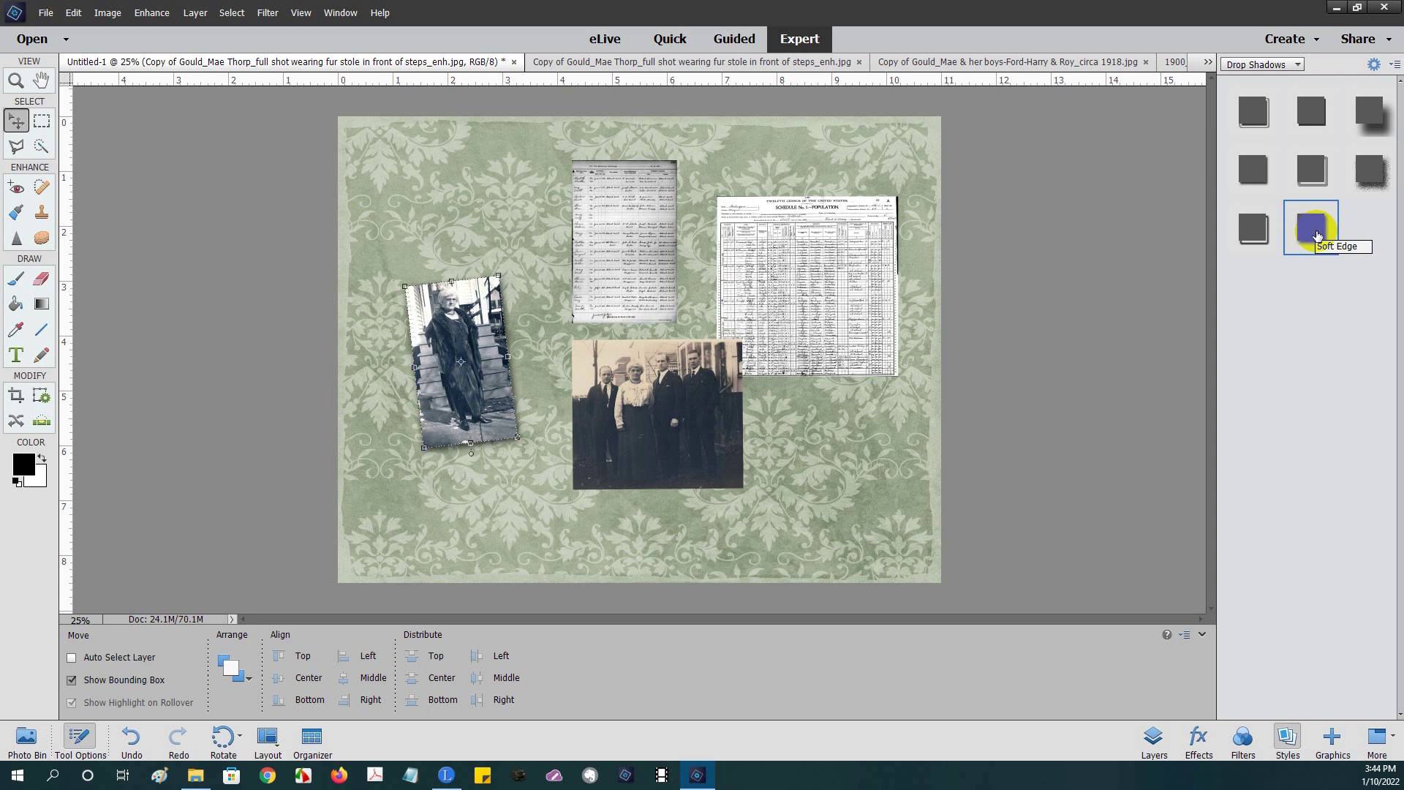
click(596, 393)
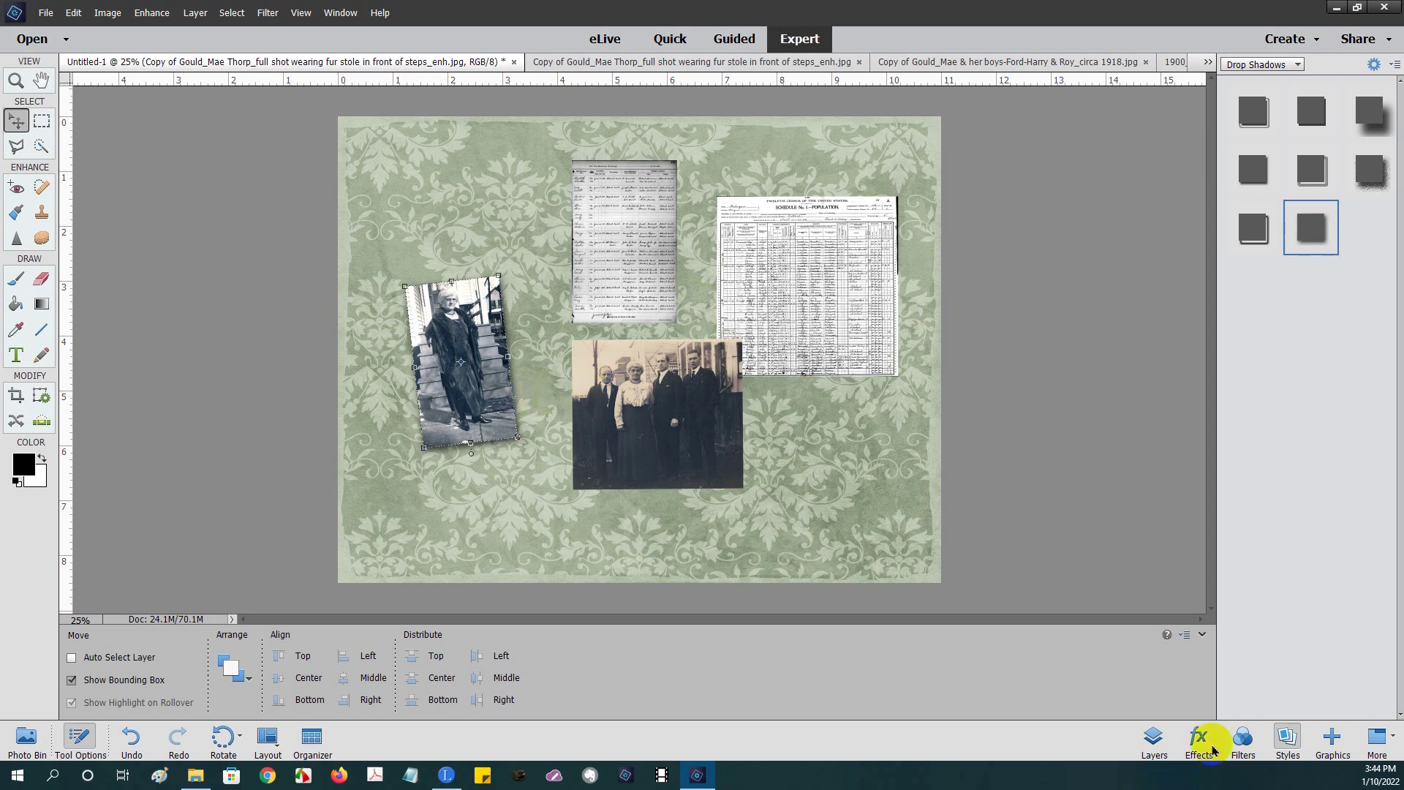
click(1151, 750)
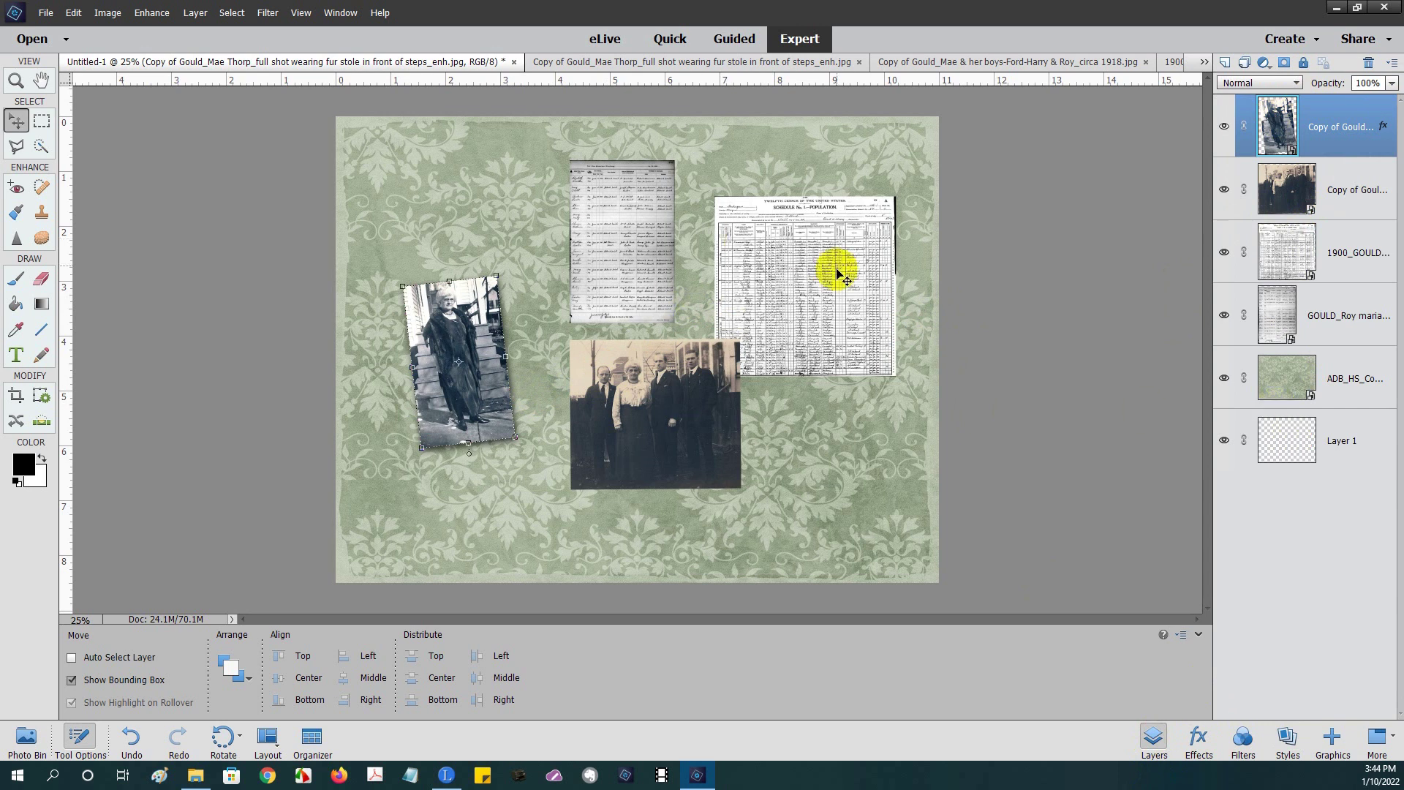
click(437, 452)
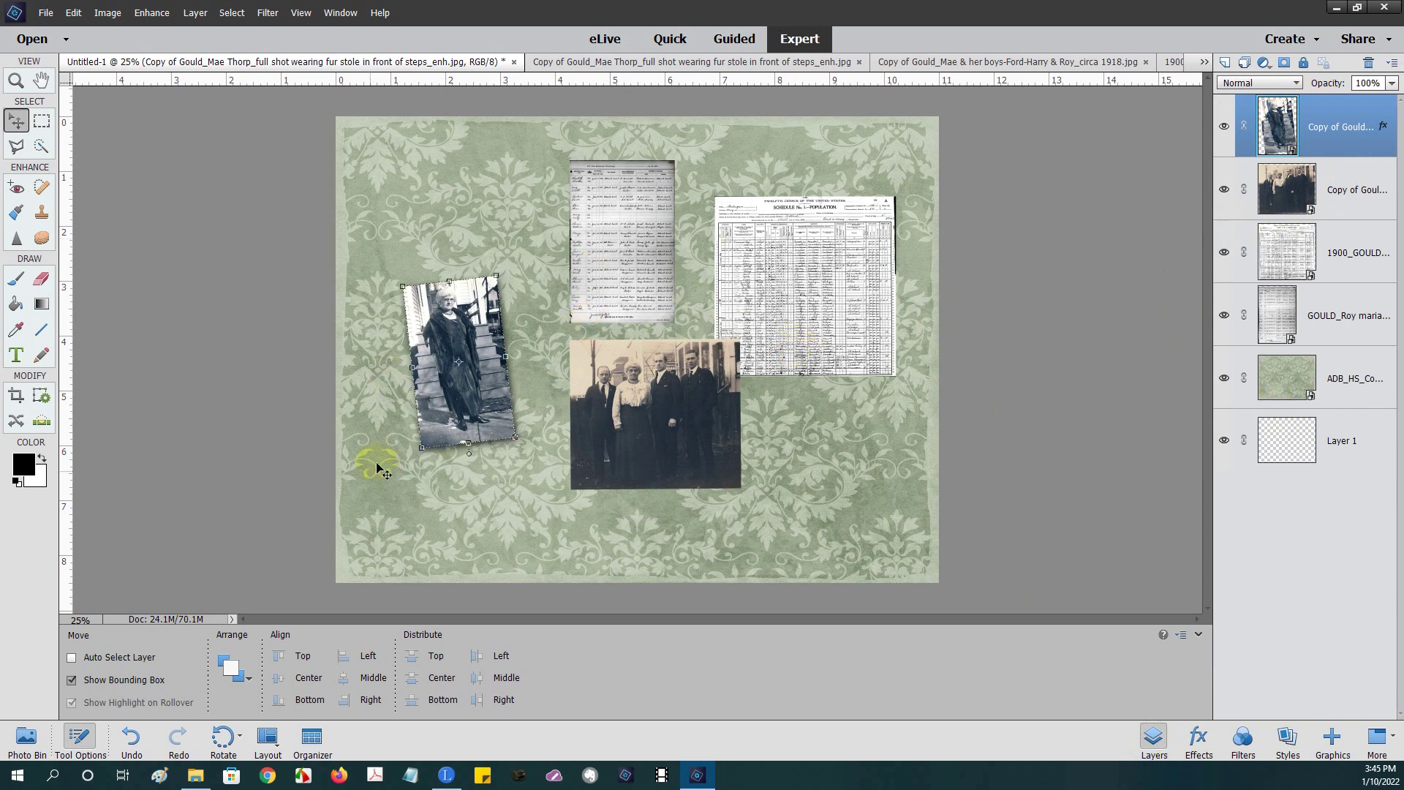
click(23, 739)
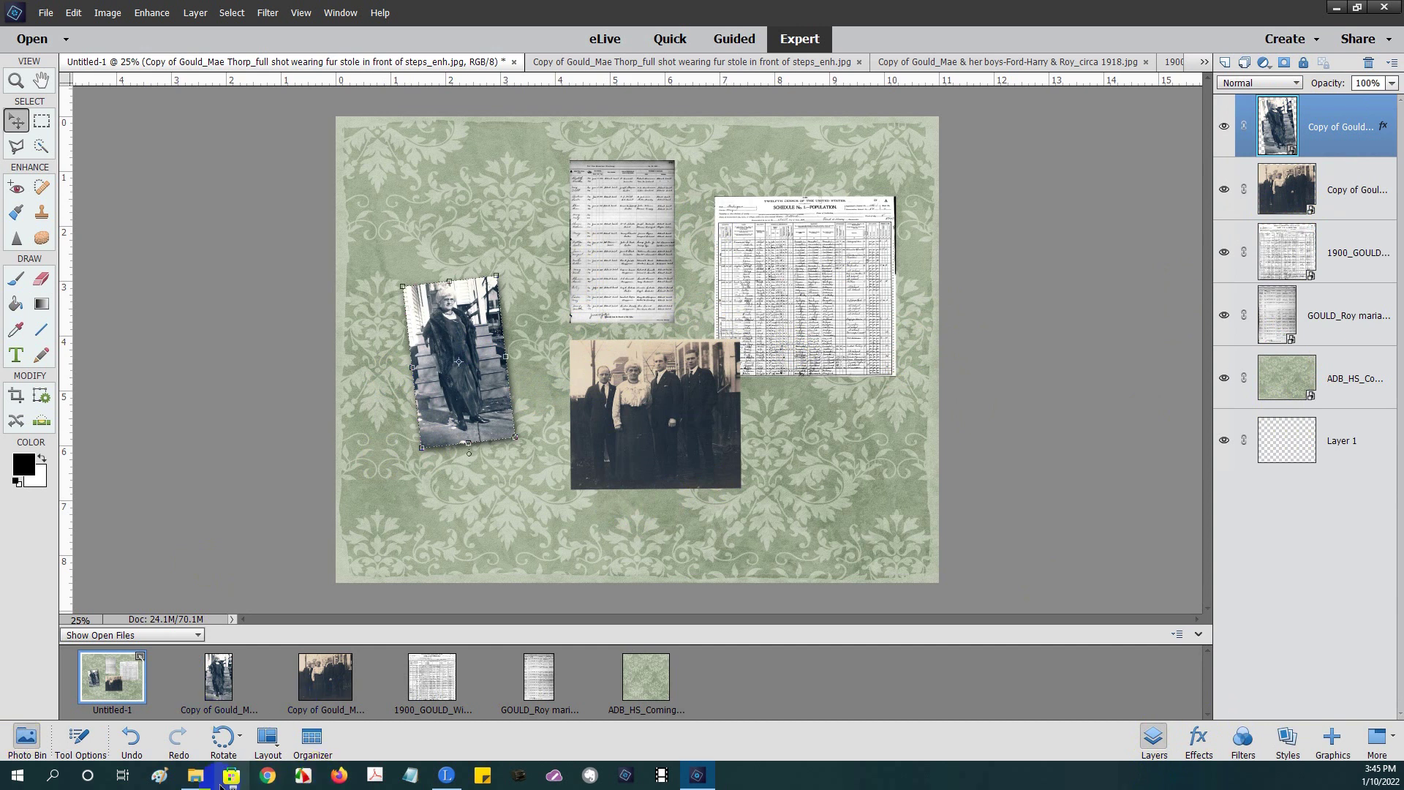
- Open adbdesigns-hs-remember-p06.jpg from the PAPER-Backgrounds folder in Elements by dragging it from Explorer
click(190, 780)
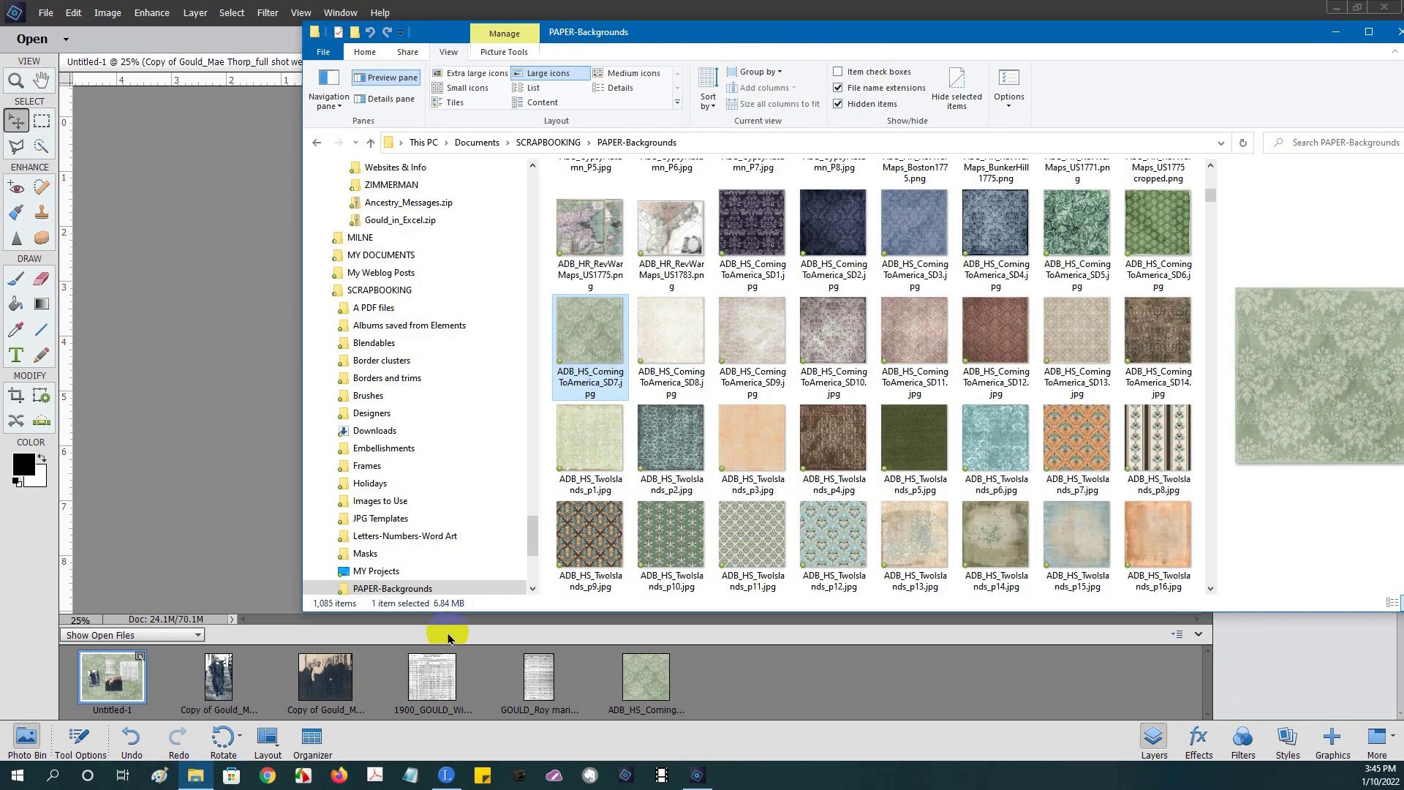
scroll(1039, 410, down, 15)
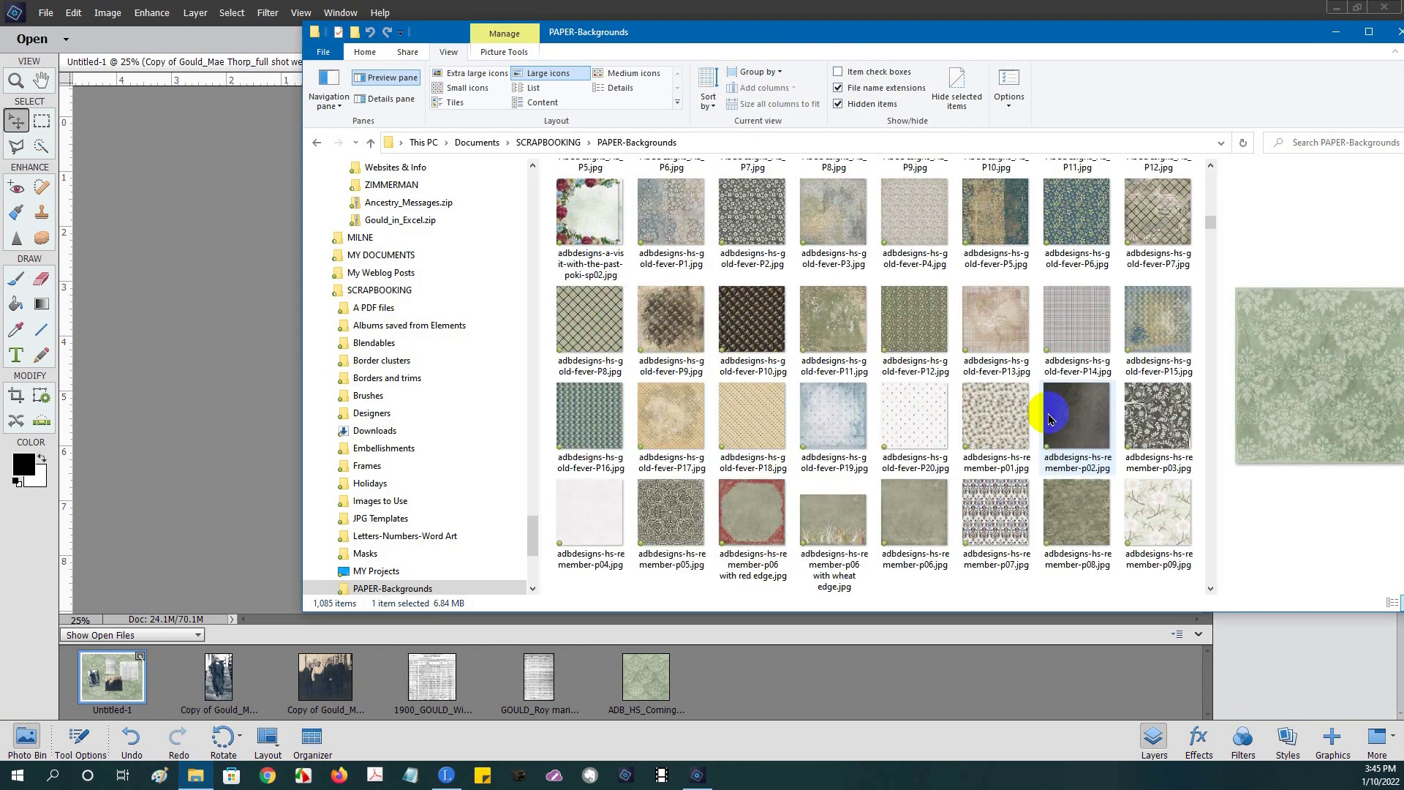
scroll(944, 362, down, 3)
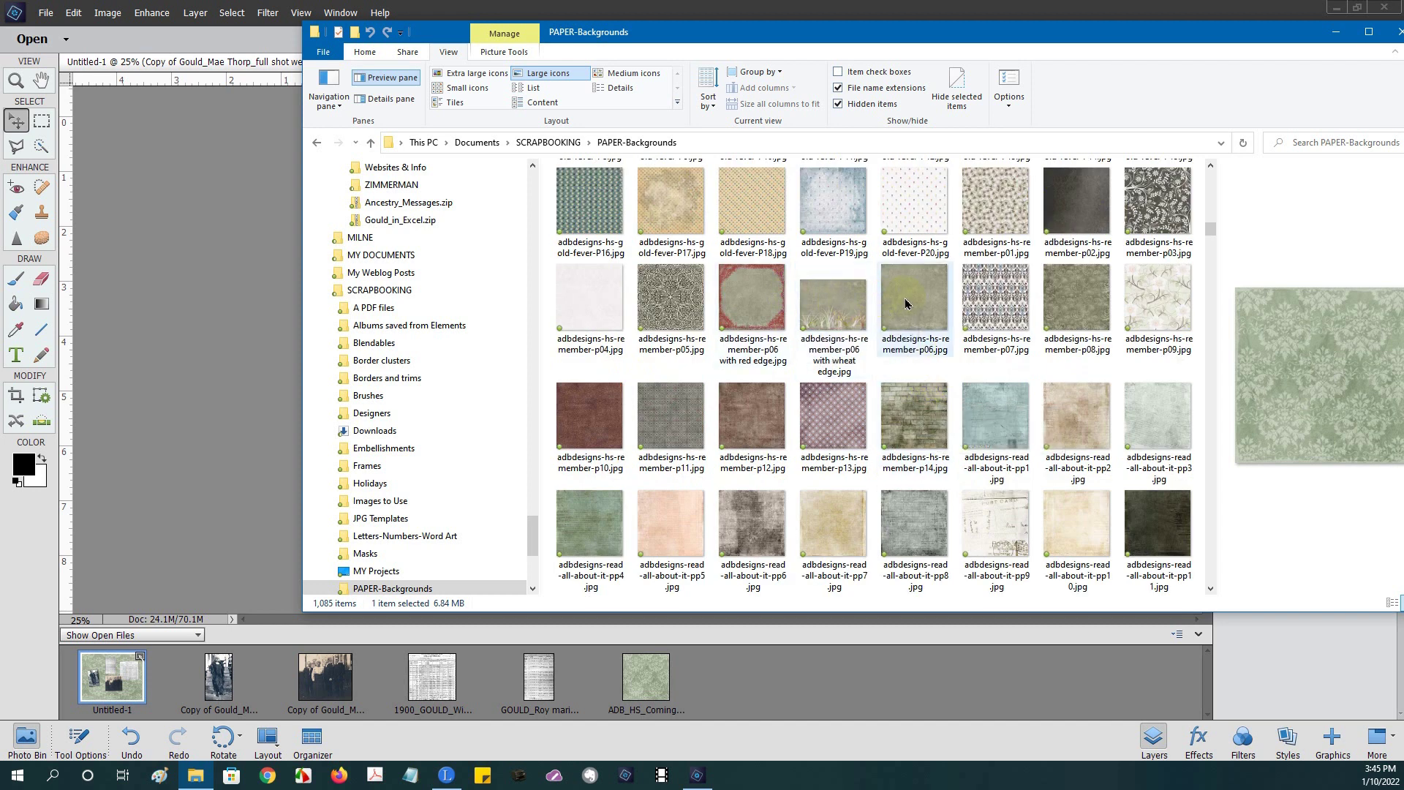
drag(901, 288, 771, 676)
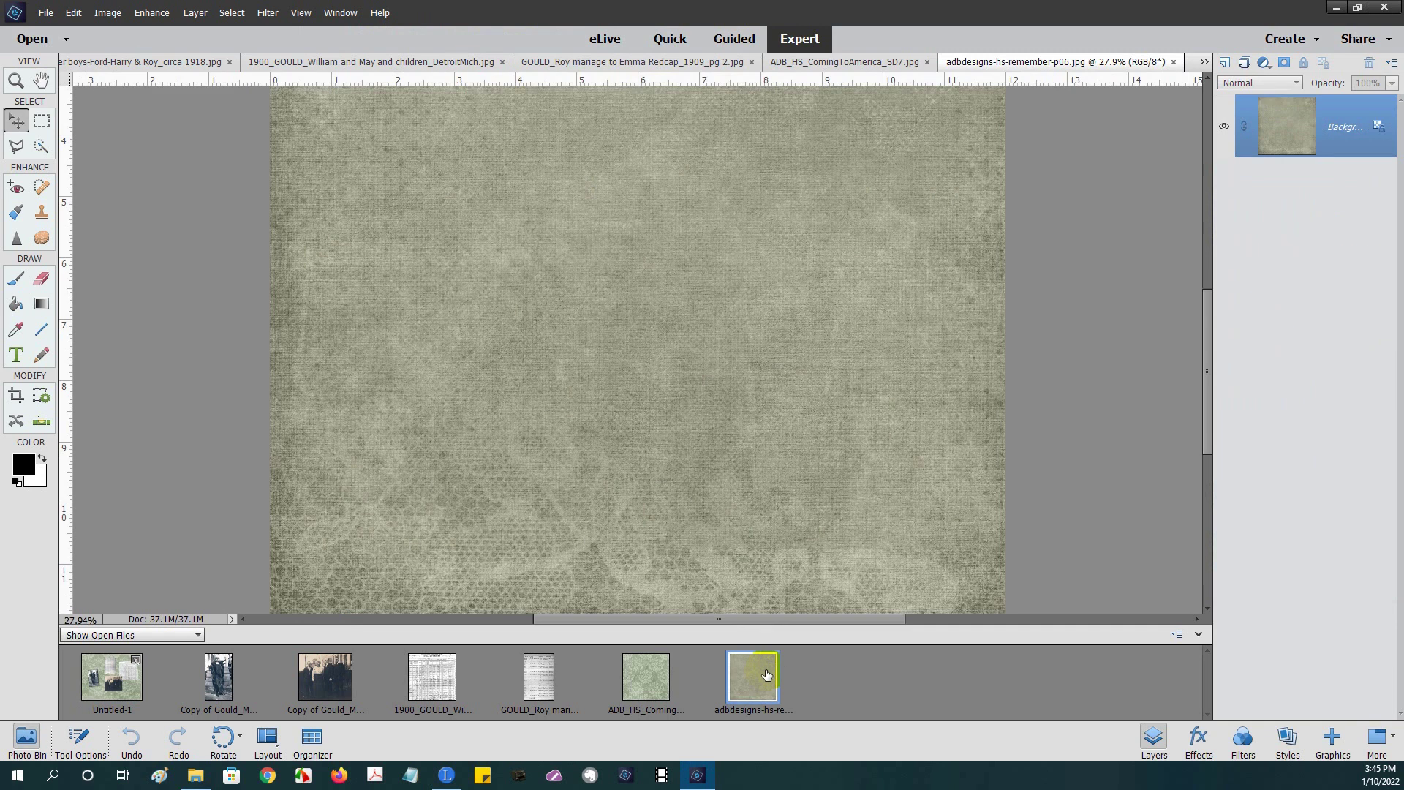
- Place the olive remember-p06 paper in Untitled-1, scaled to 52.82% and centred over the group photo
click(126, 685)
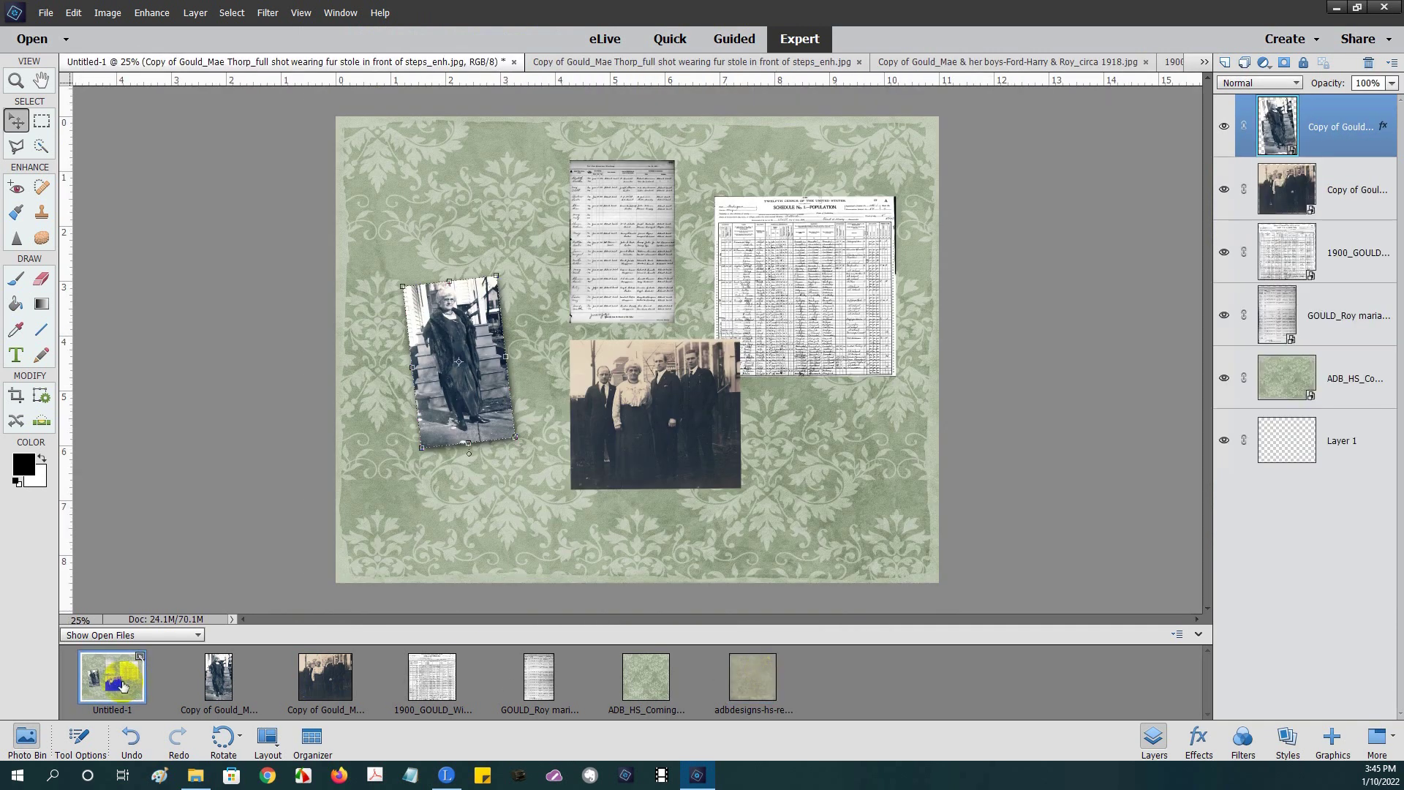
drag(747, 688, 643, 354)
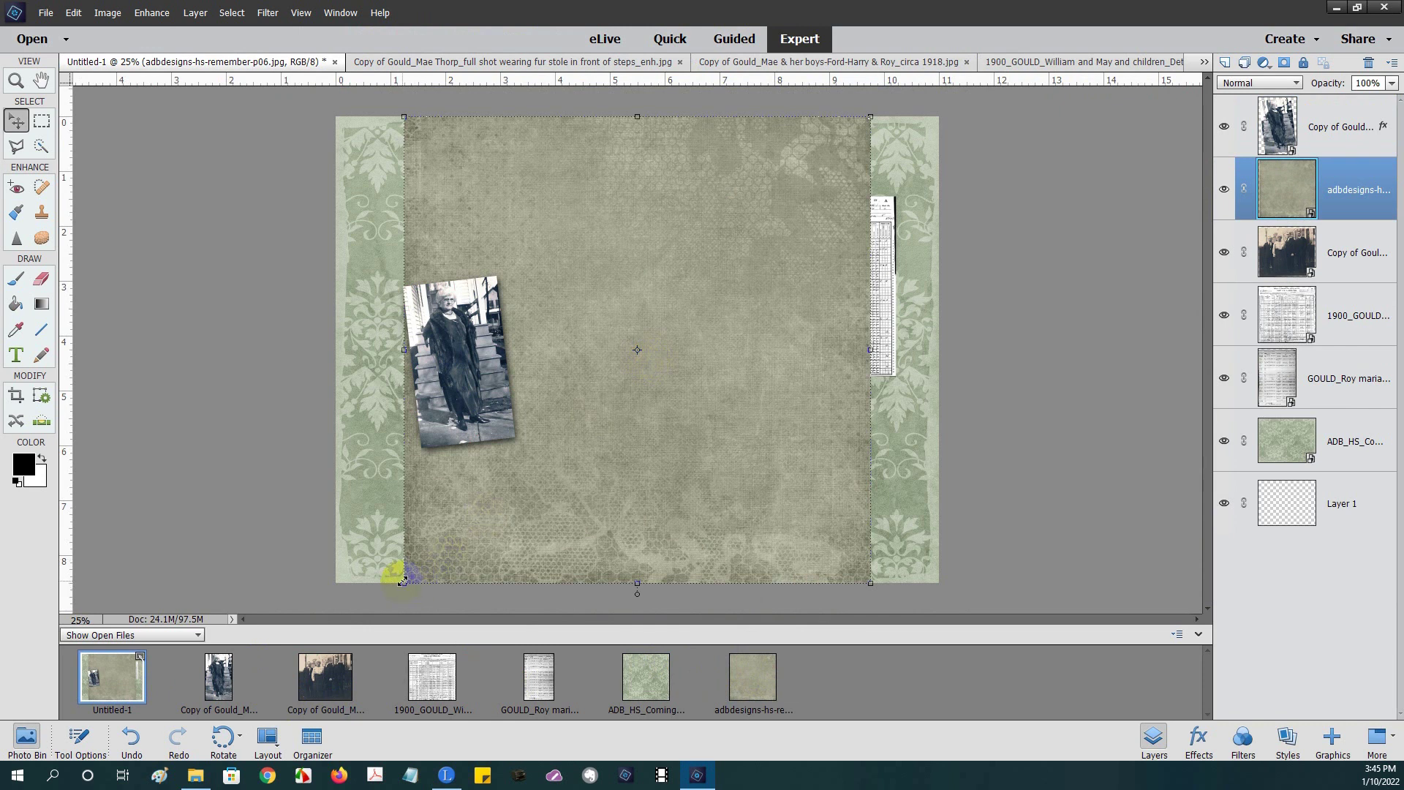
drag(404, 580, 624, 363)
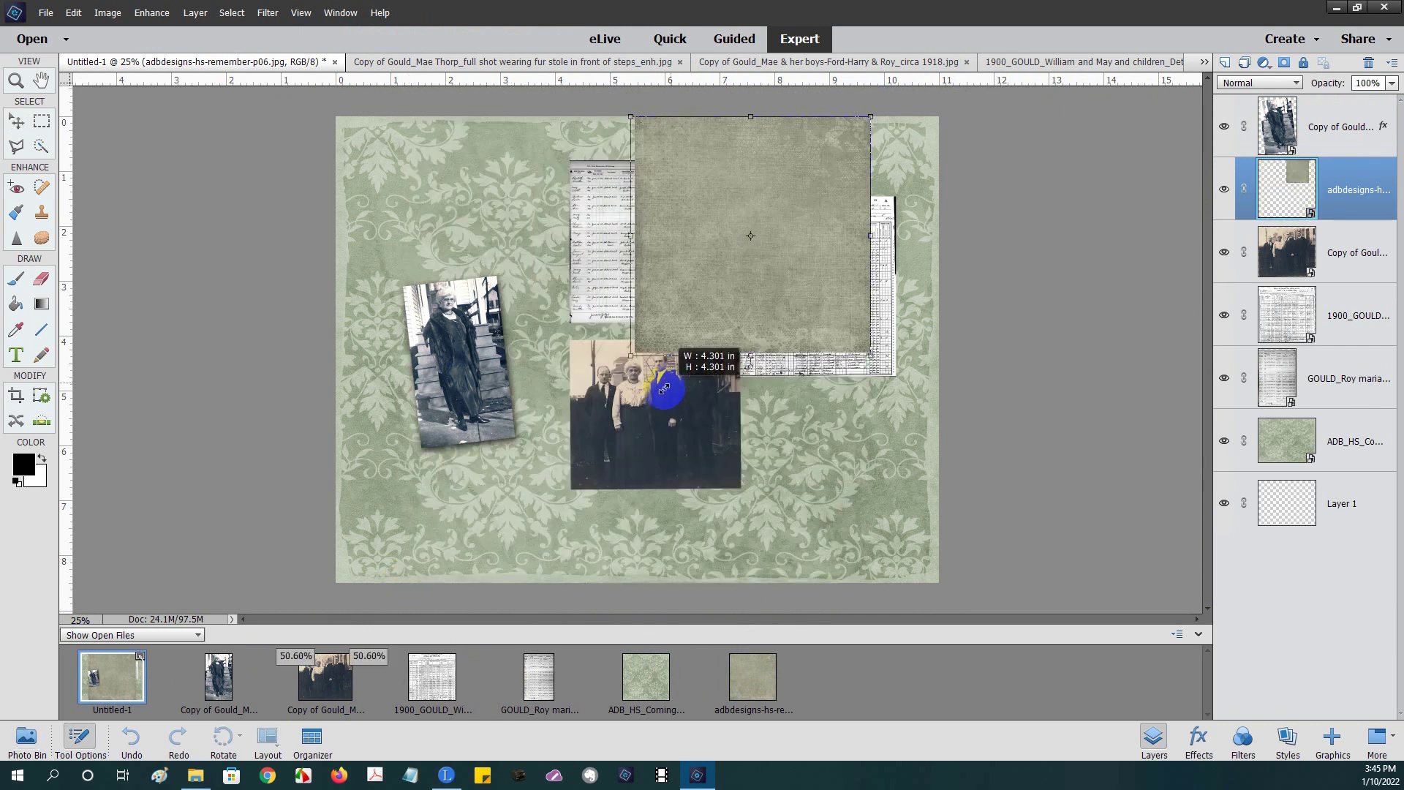
drag(693, 307, 396, 303)
drag(533, 370, 727, 406)
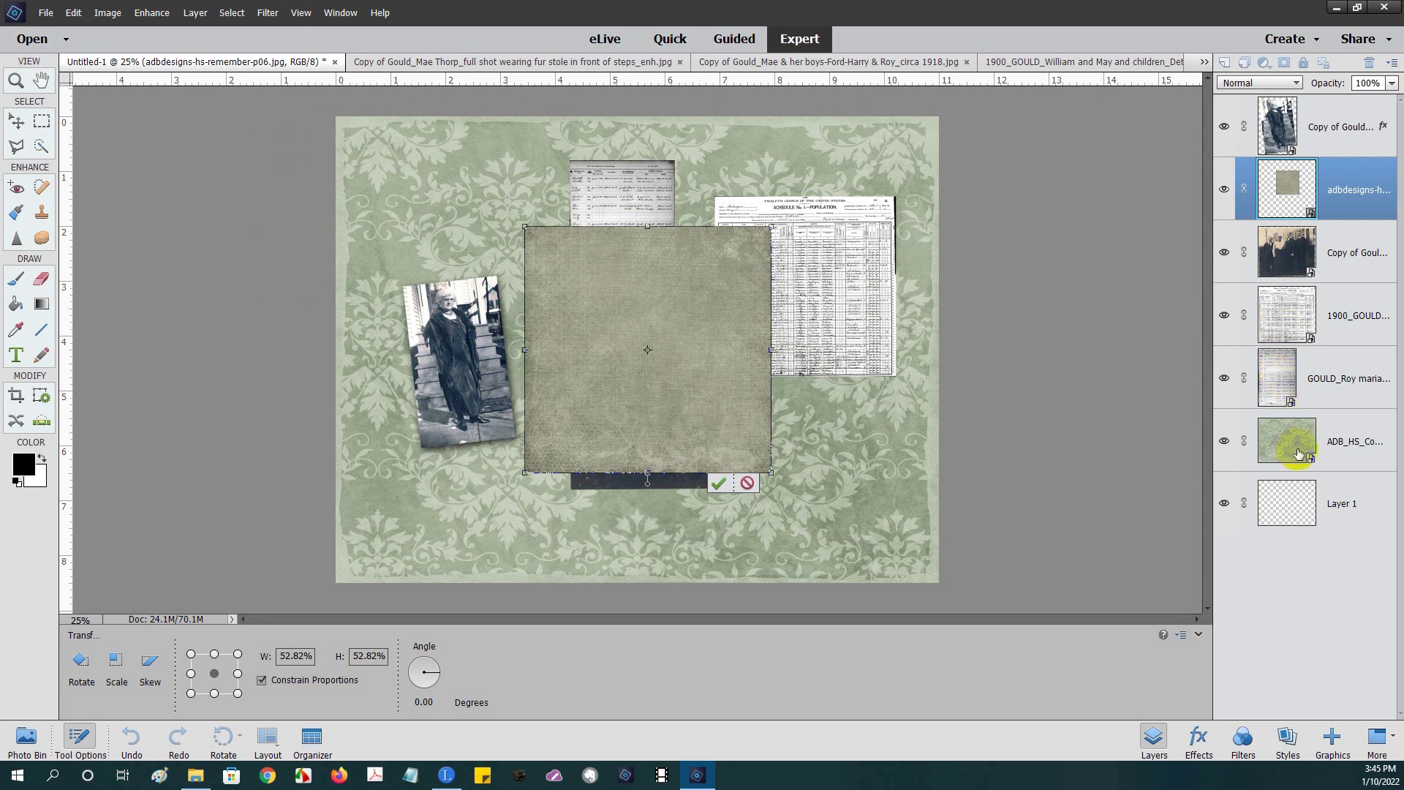
click(1304, 255)
click(718, 484)
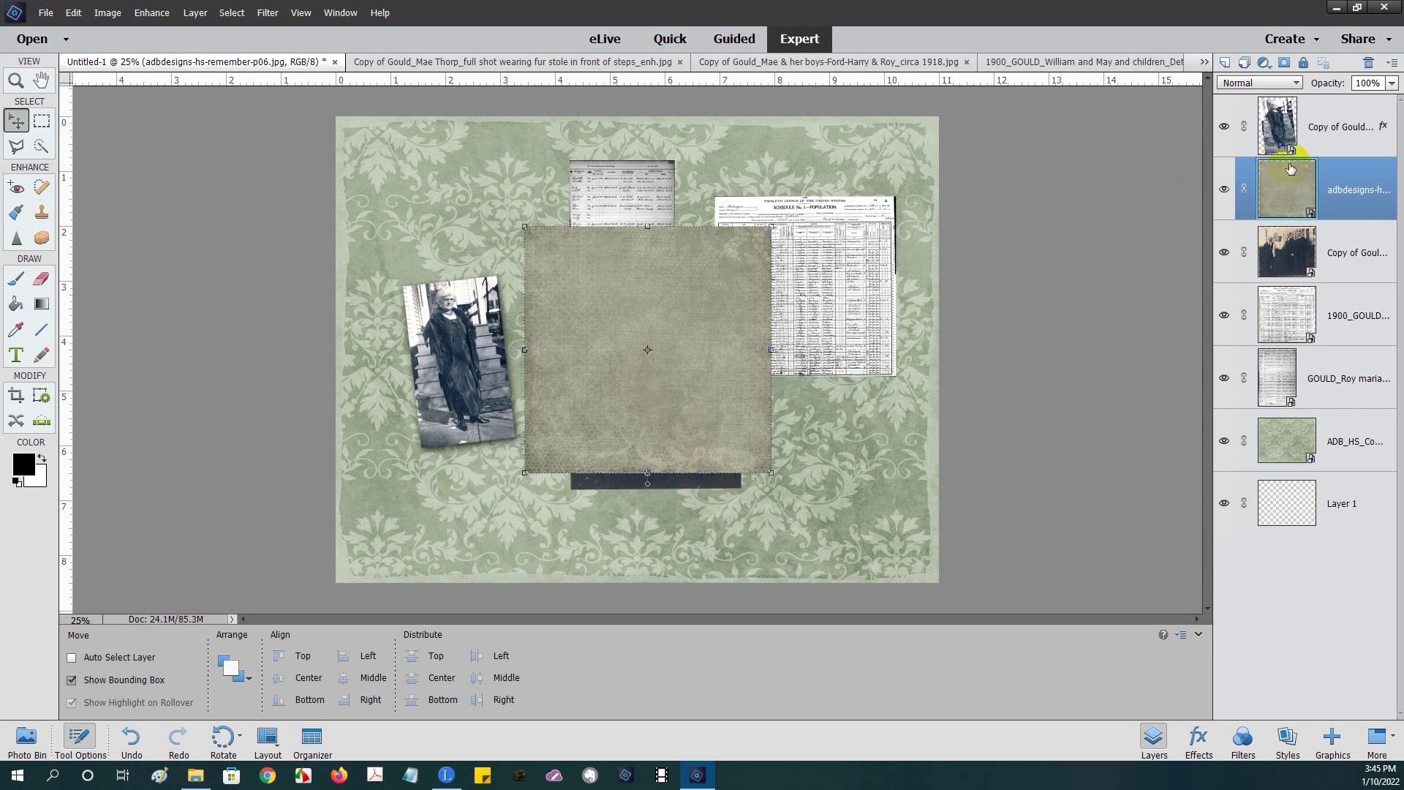
drag(1291, 169, 1257, 374)
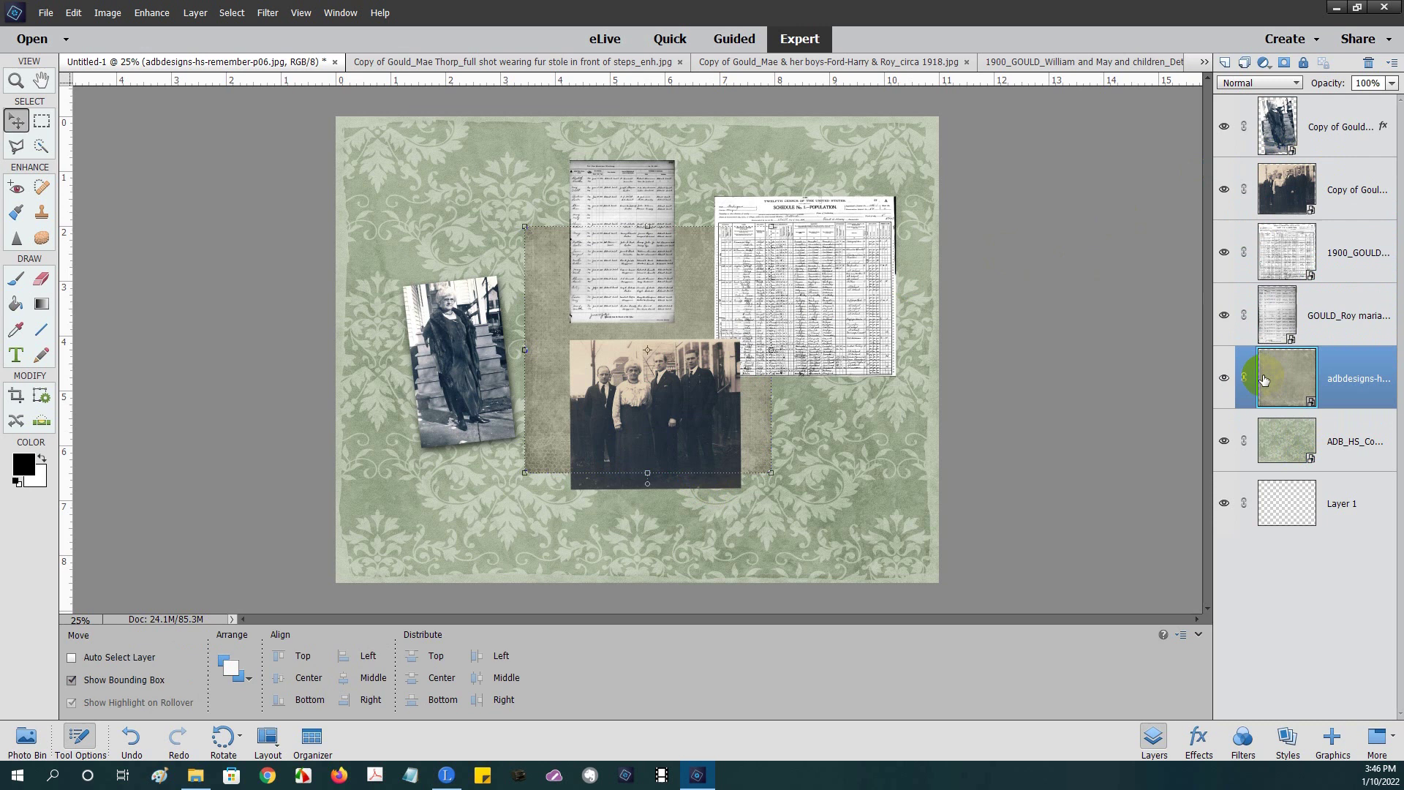
drag(552, 320, 711, 259)
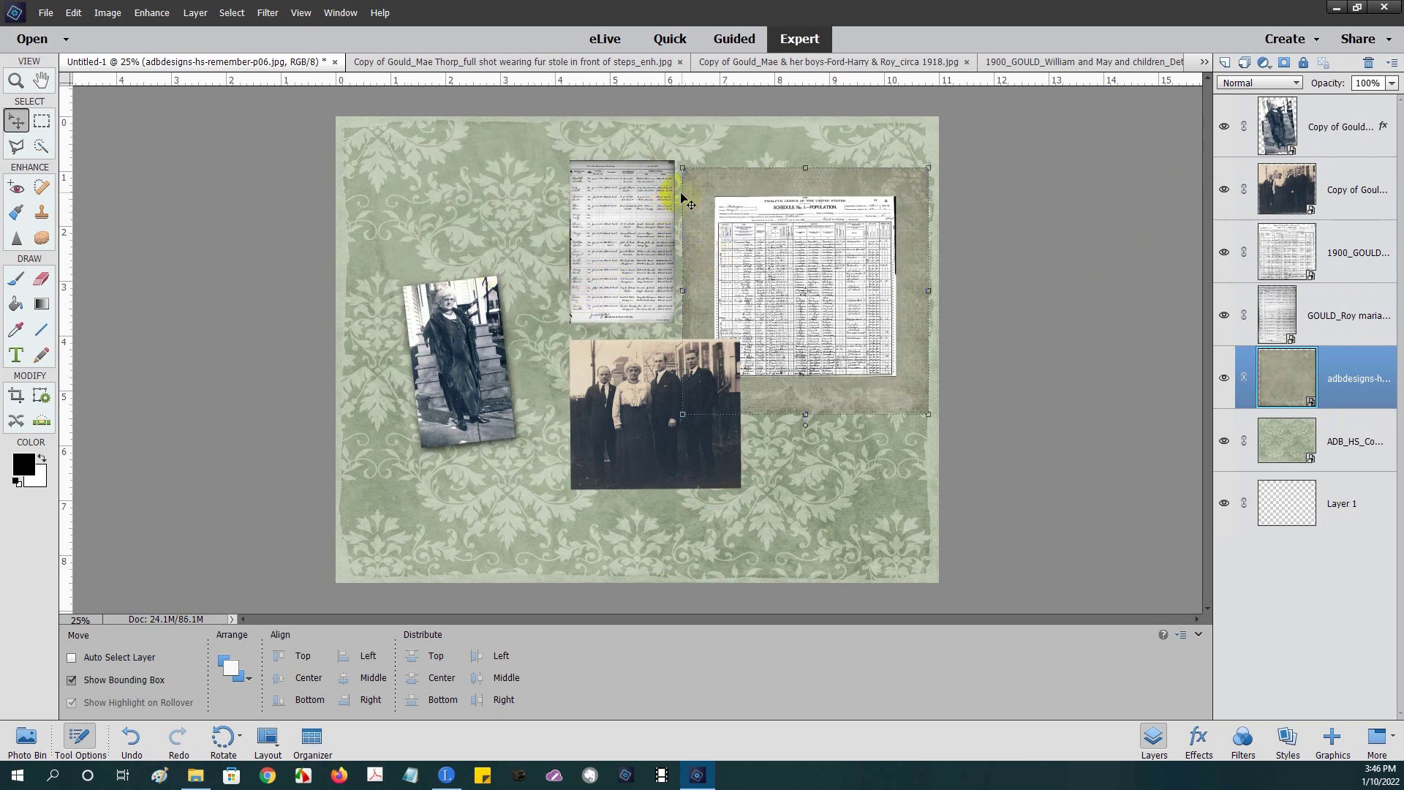
mouse_move(681, 170)
mouse_down()
mouse_move(677, 140)
mouse_move(699, 184)
mouse_up()
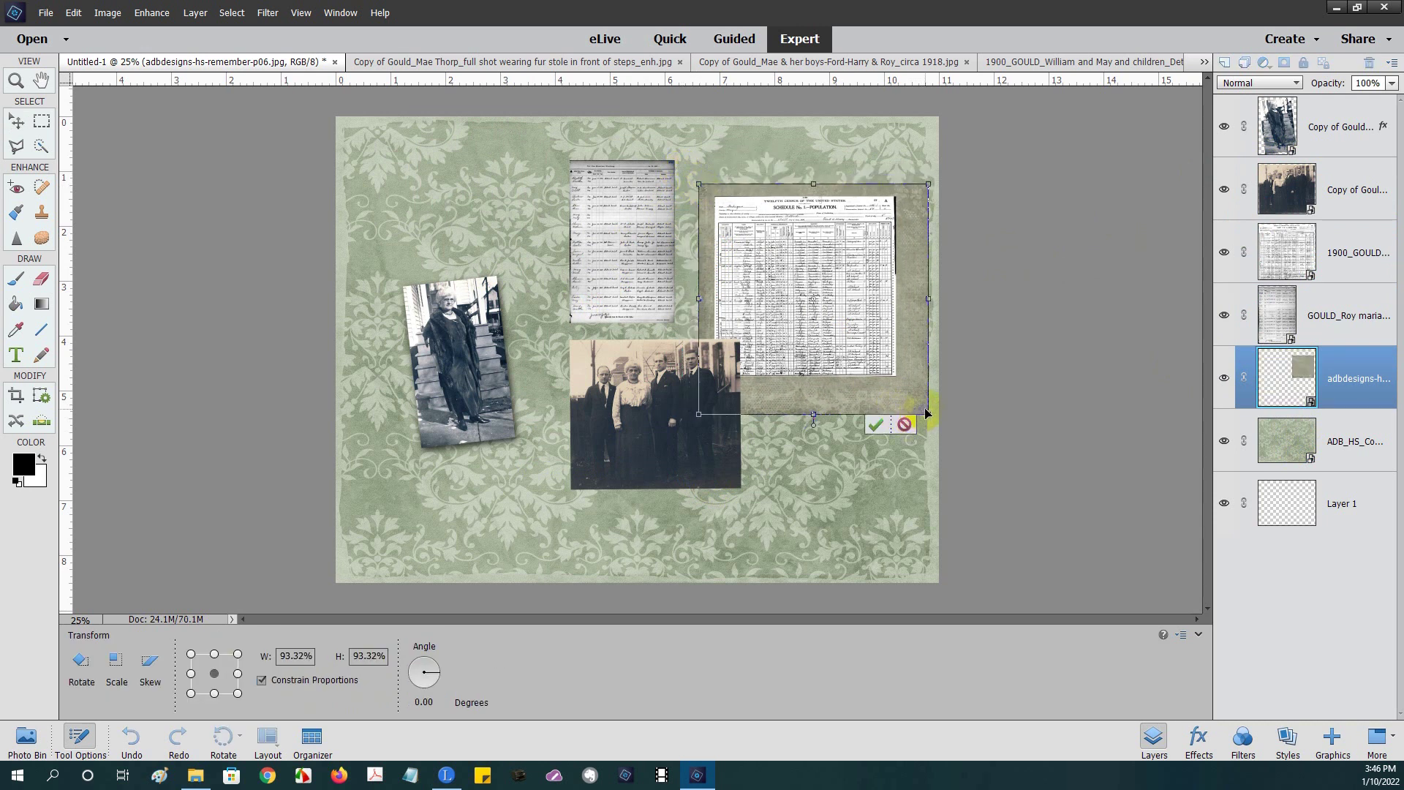
drag(926, 415, 907, 391)
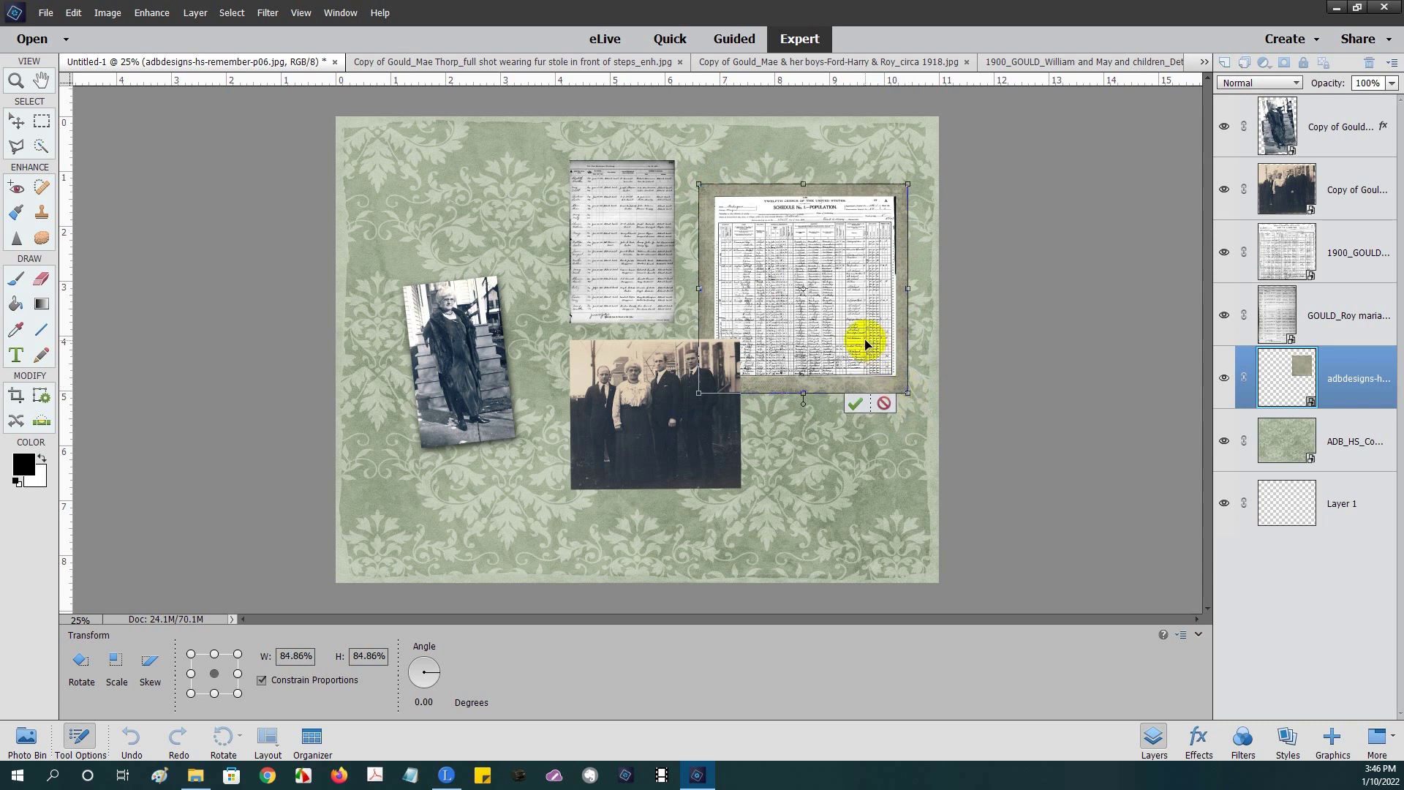
drag(871, 344, 870, 346)
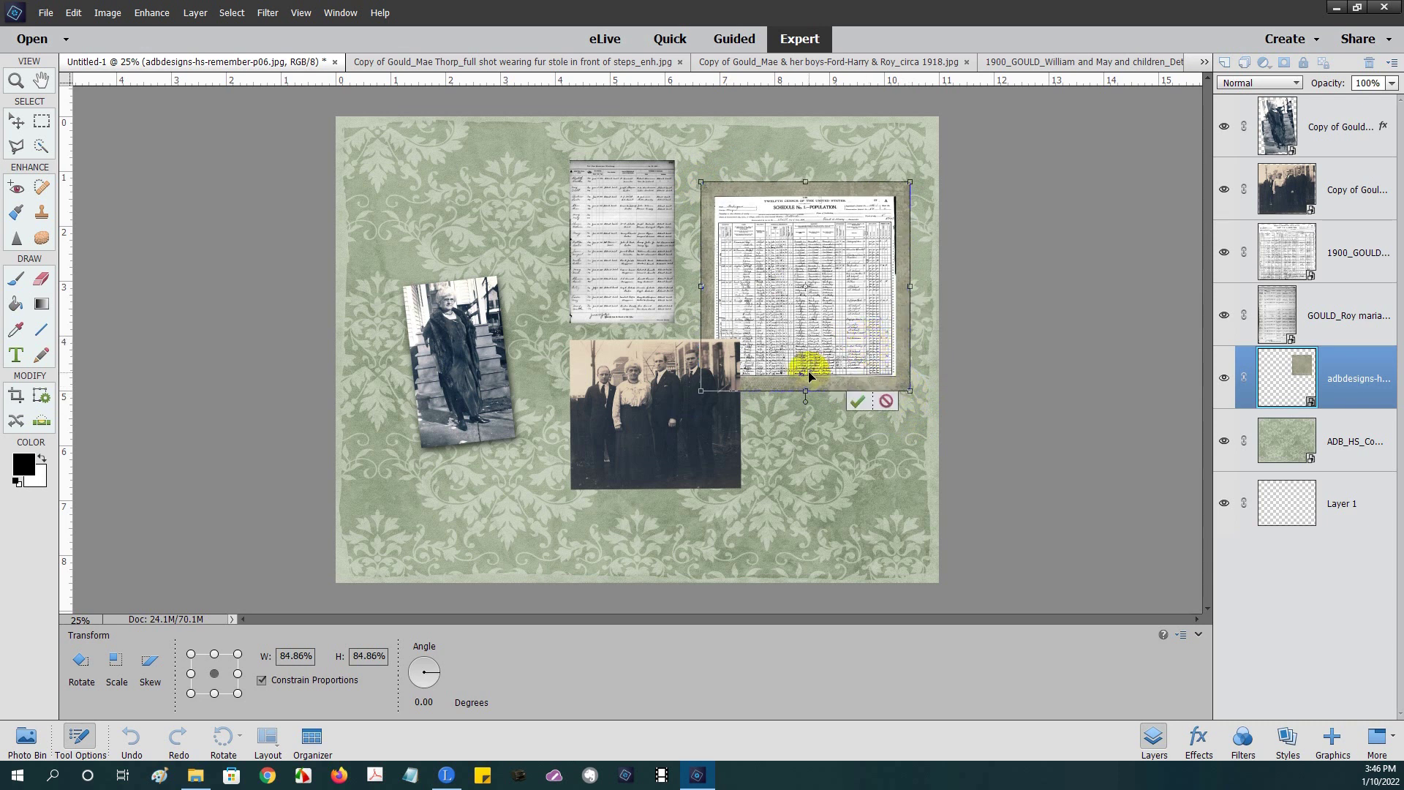
click(853, 399)
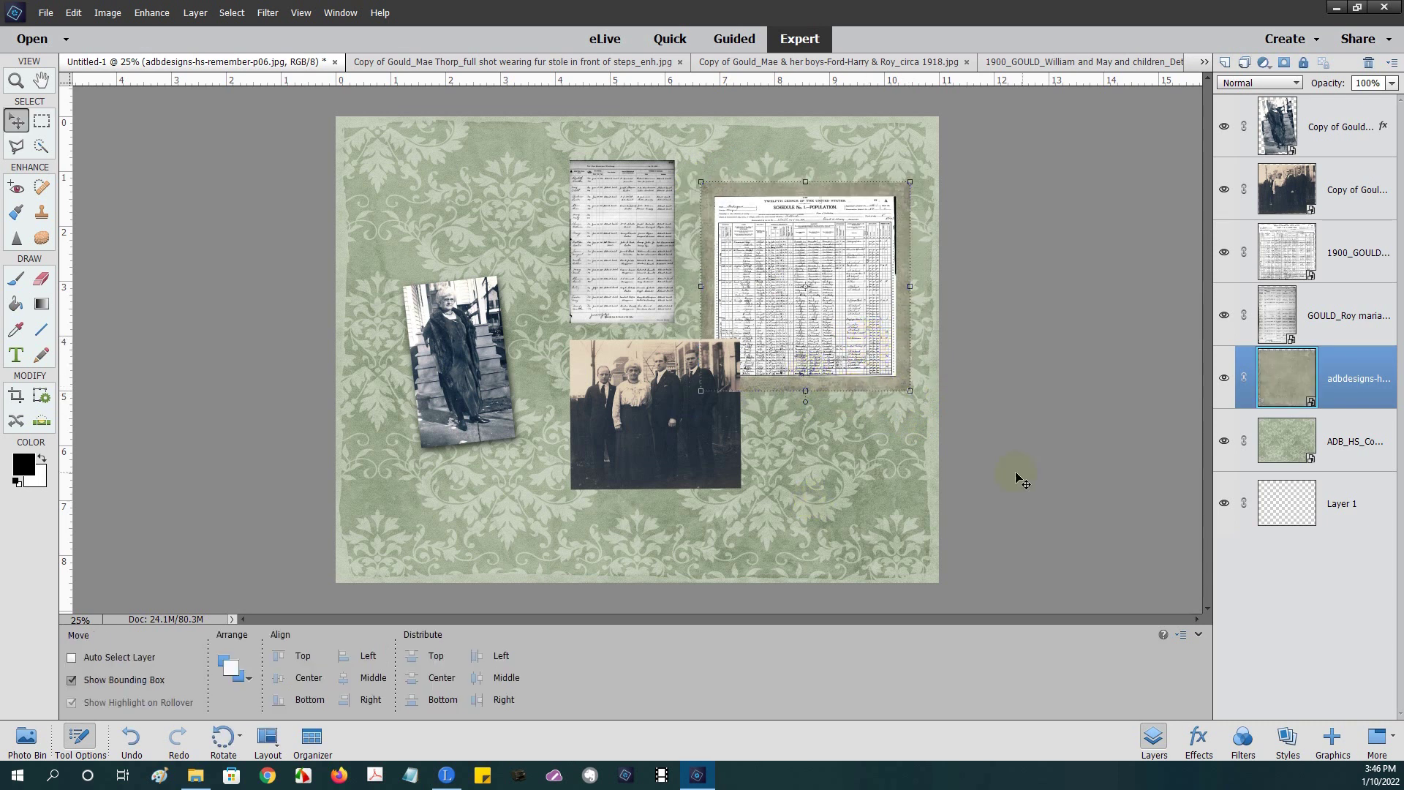
click(1262, 497)
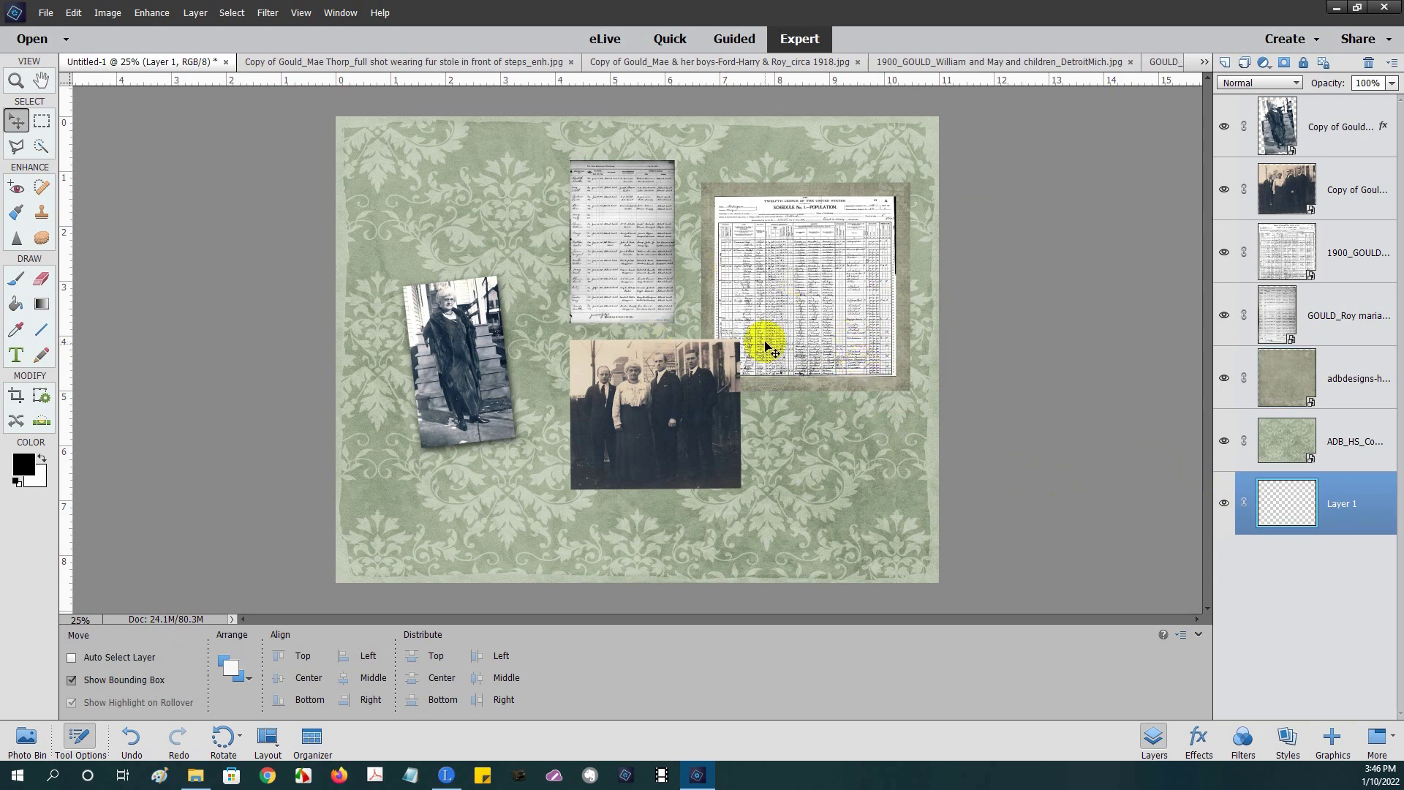
- Draw a horizontal text box across the top of the page on the bottom blank layer
click(717, 410)
mouse_move(716, 410)
mouse_down()
mouse_move(668, 448)
mouse_move(446, 347)
mouse_move(150, 363)
mouse_up()
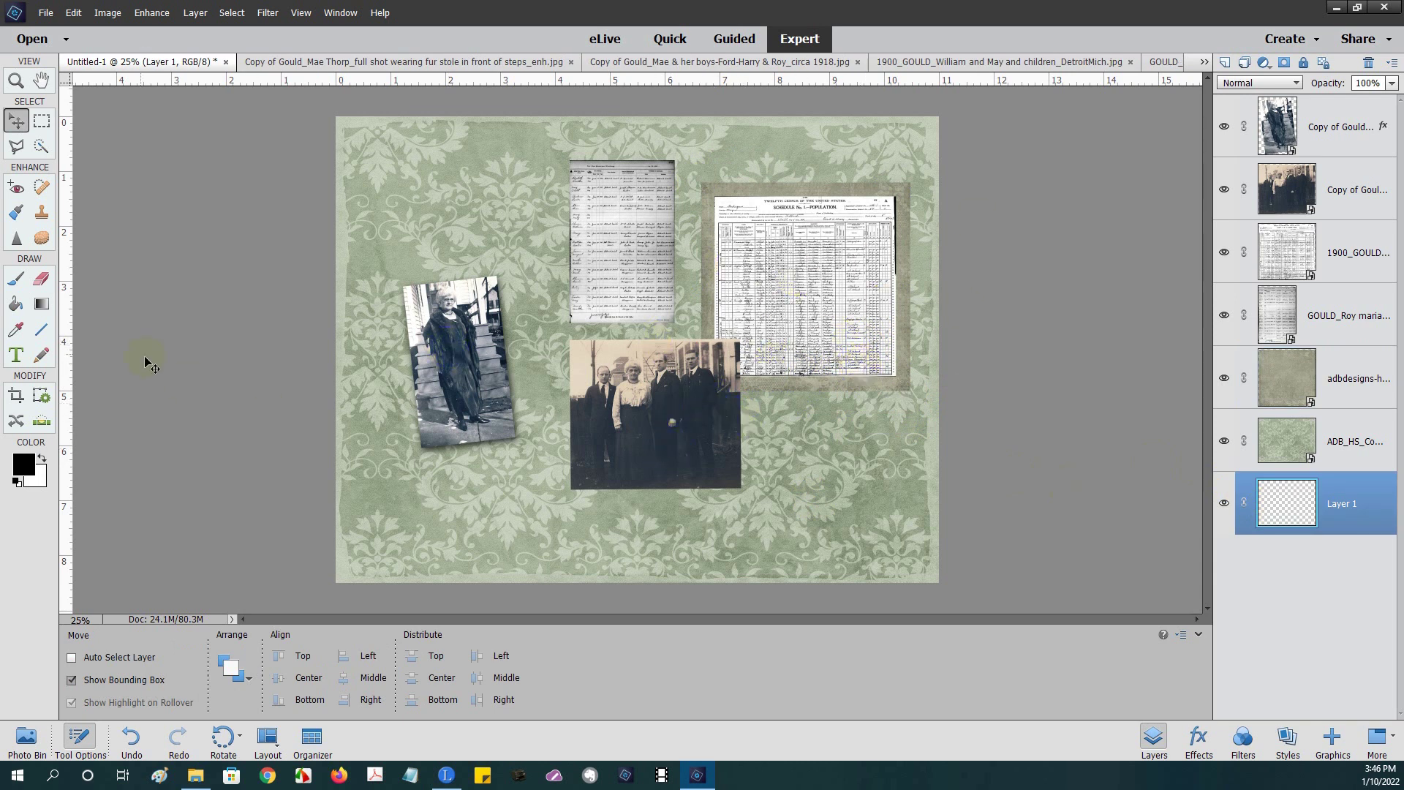
click(16, 355)
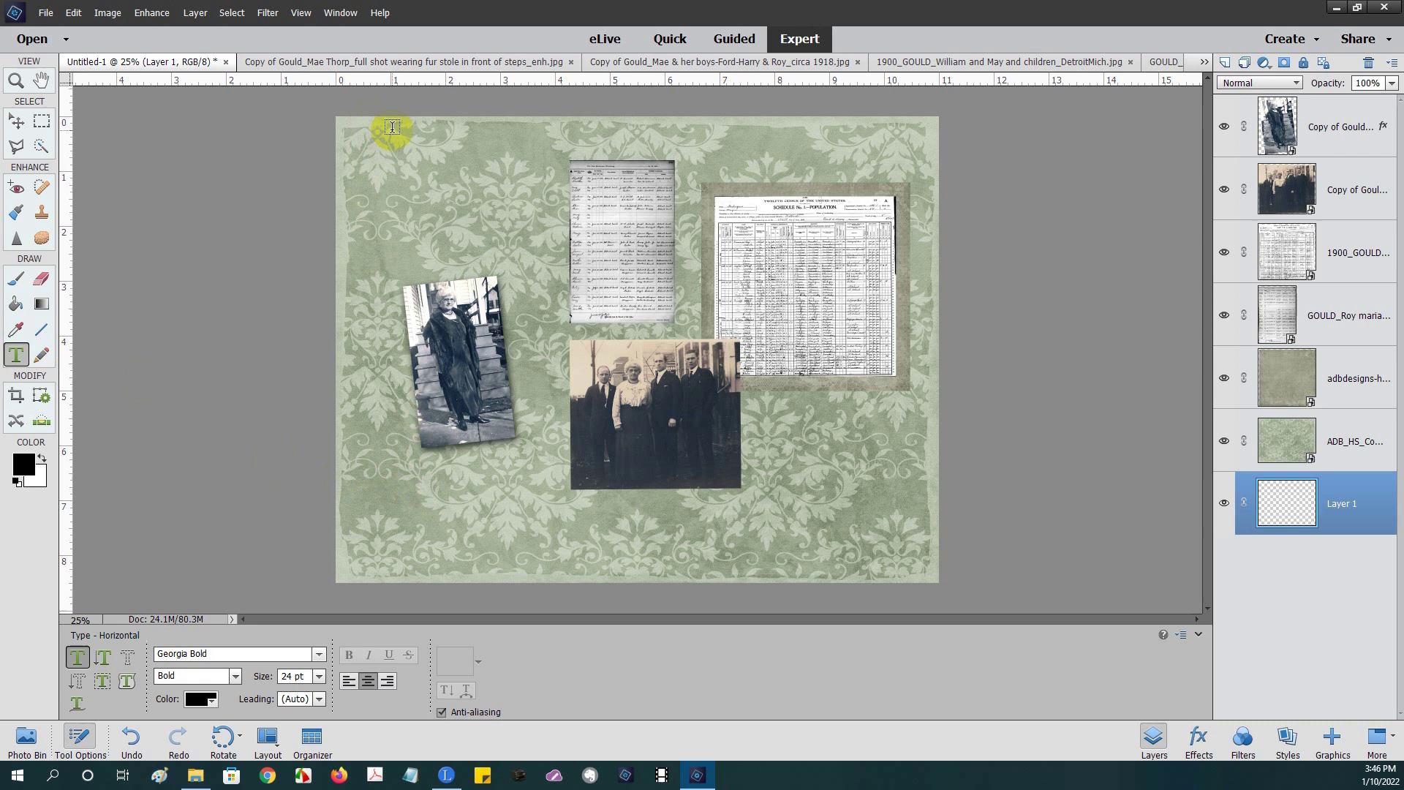
drag(391, 127, 888, 181)
key(ctrl+Return)
key(v)
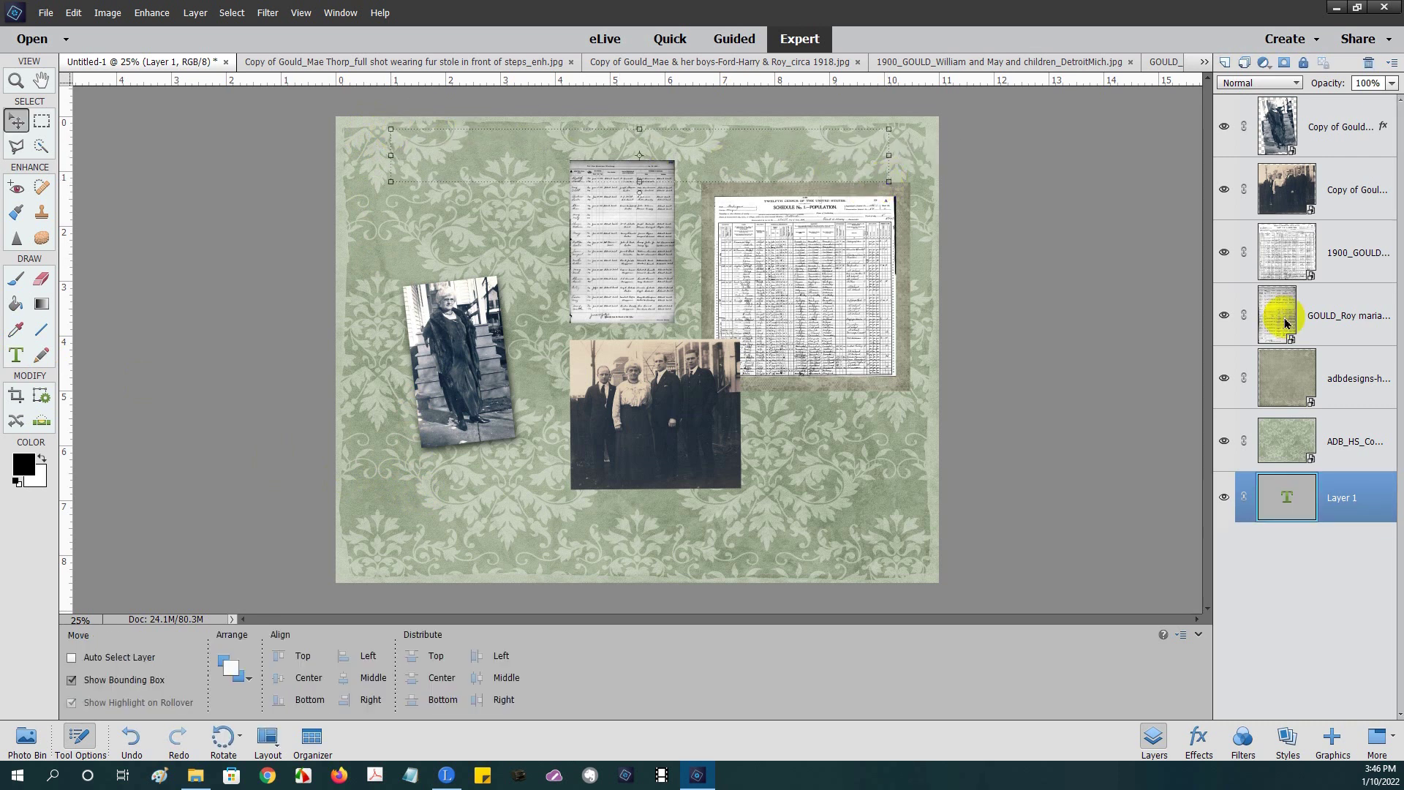
click(1288, 316)
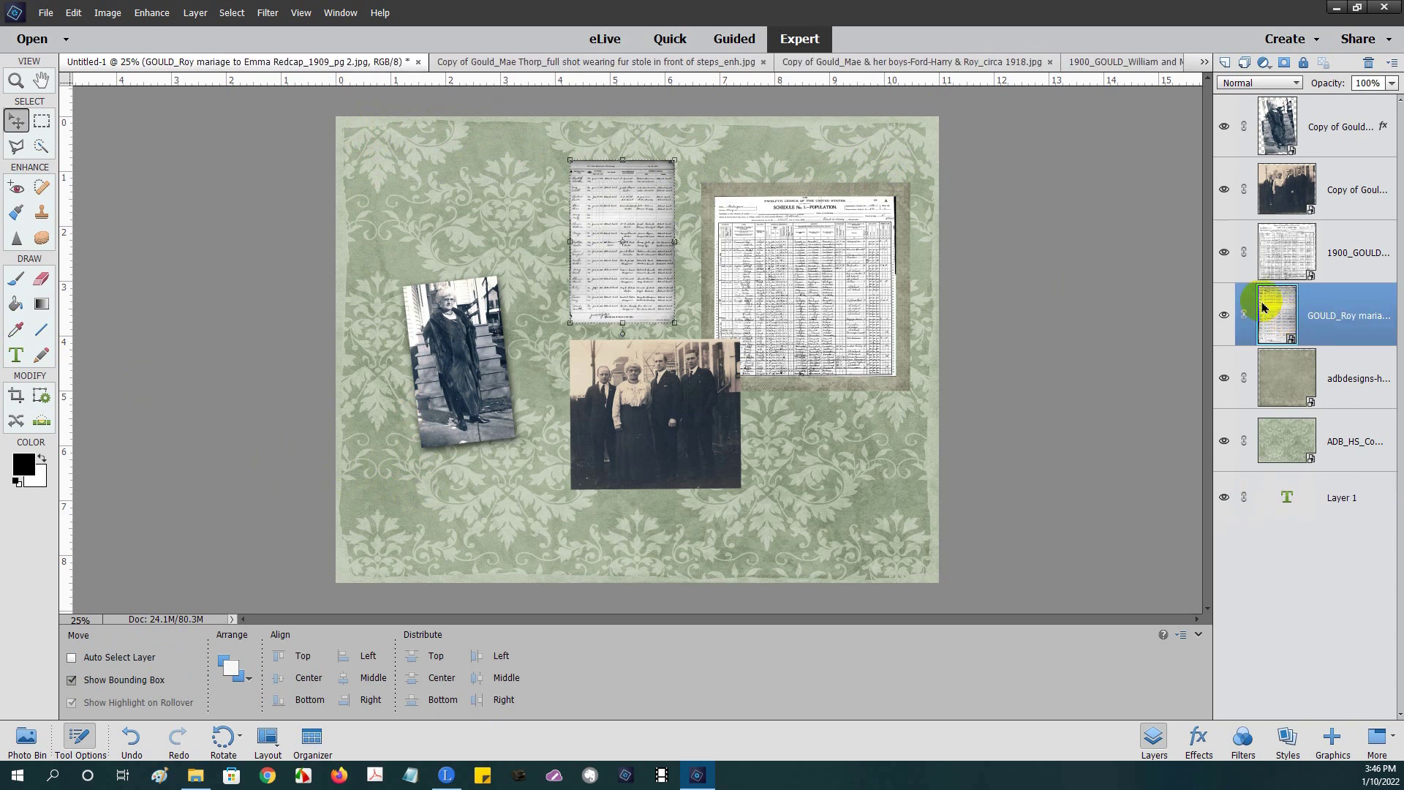
drag(626, 267, 569, 341)
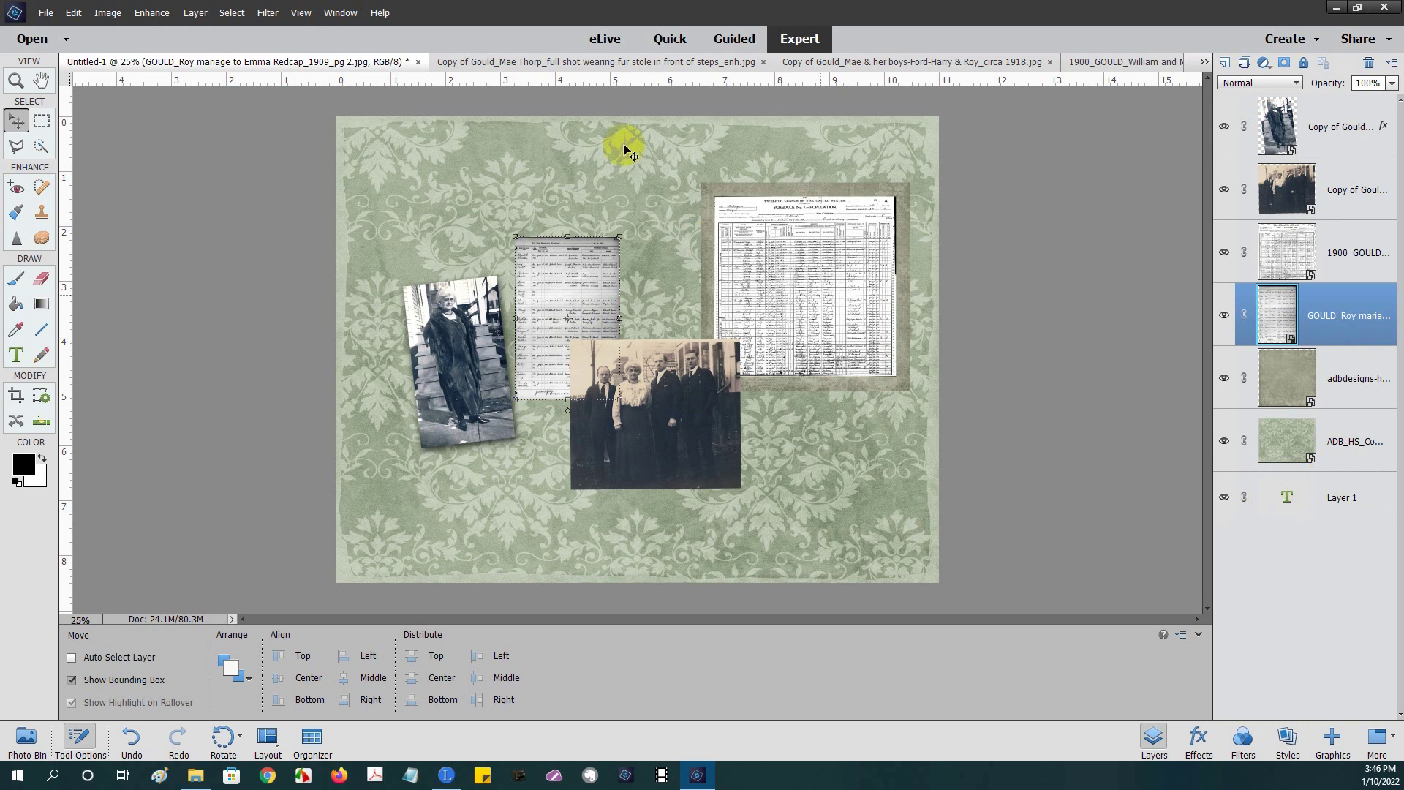
key(t)
click(595, 133)
key(v)
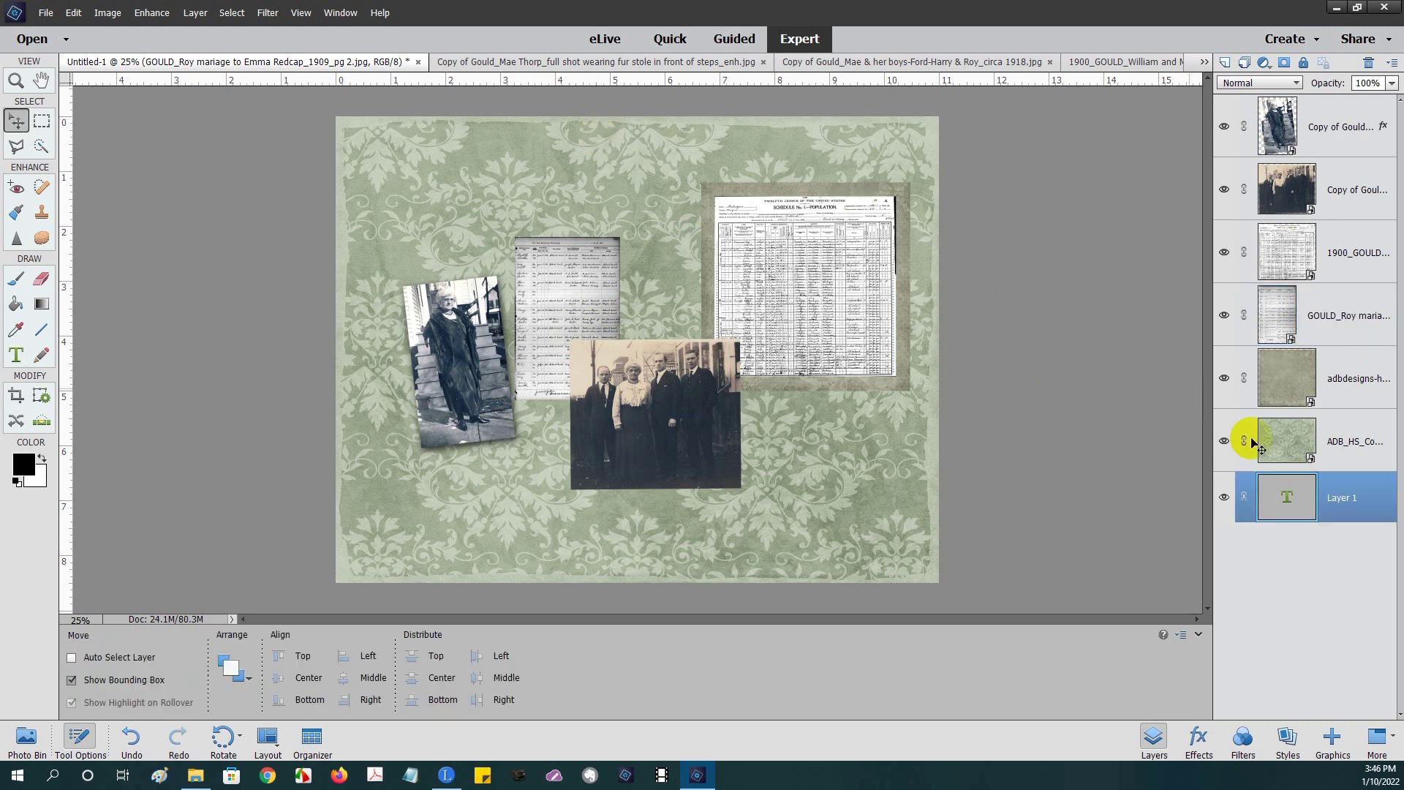